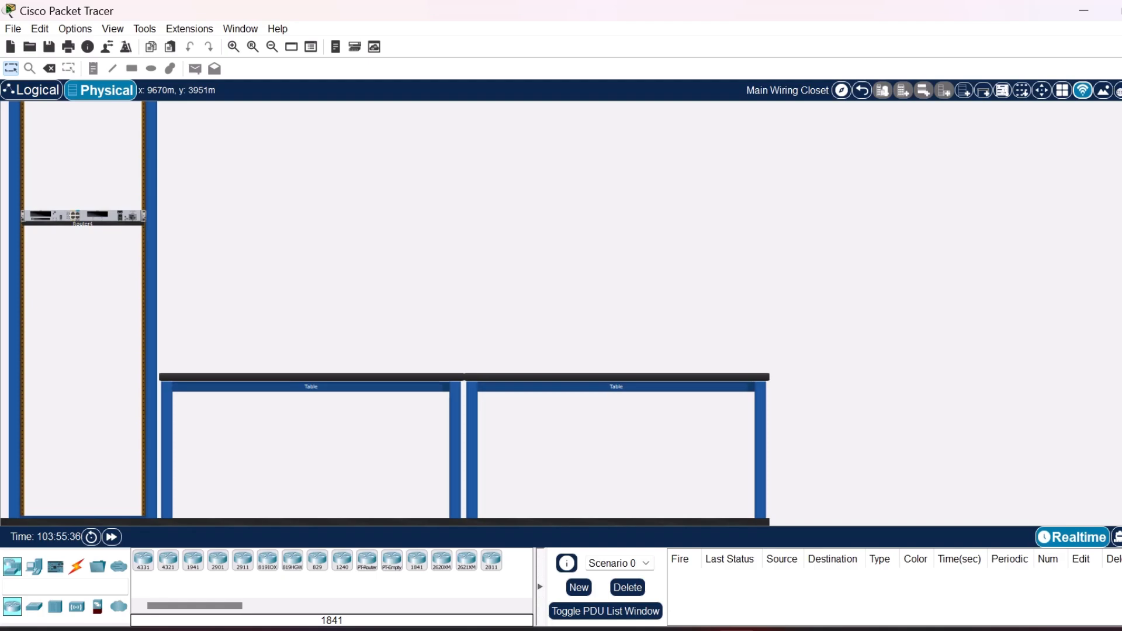
Add a second 1841 router to the rack and move both routers up beneath the power distribution device.
click(417, 560)
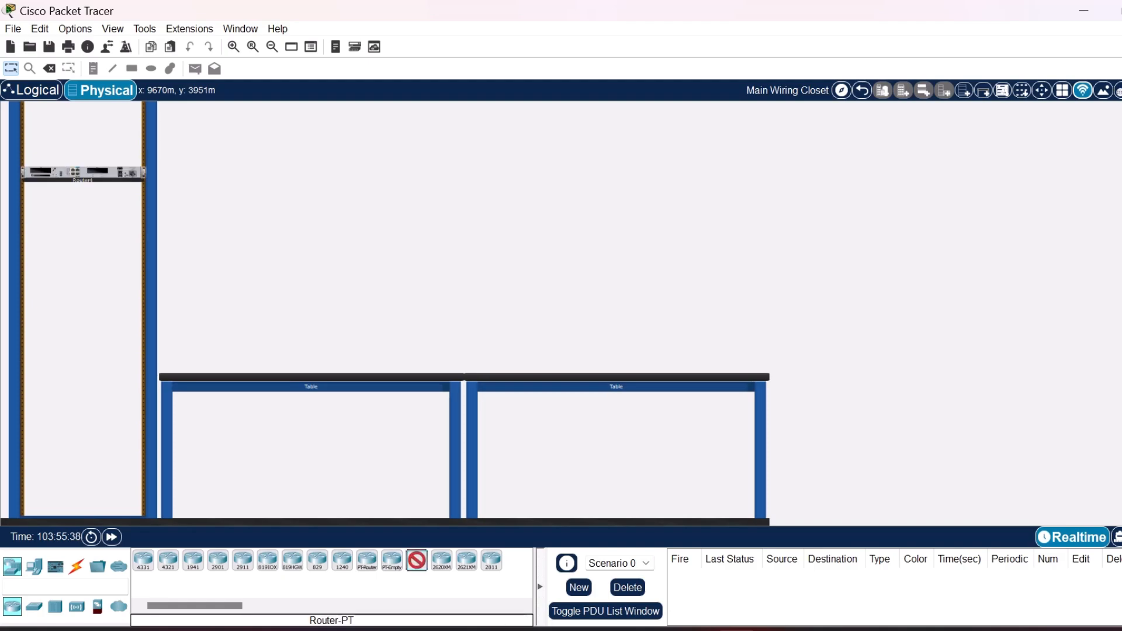
click(82, 260)
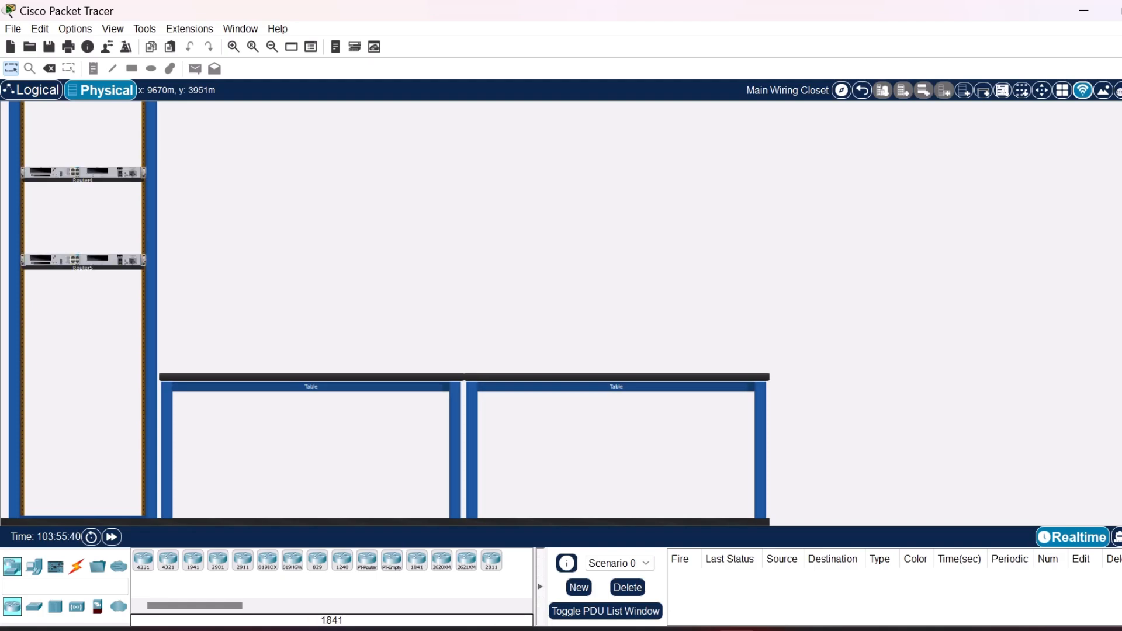
scroll(384, 313, up, 3)
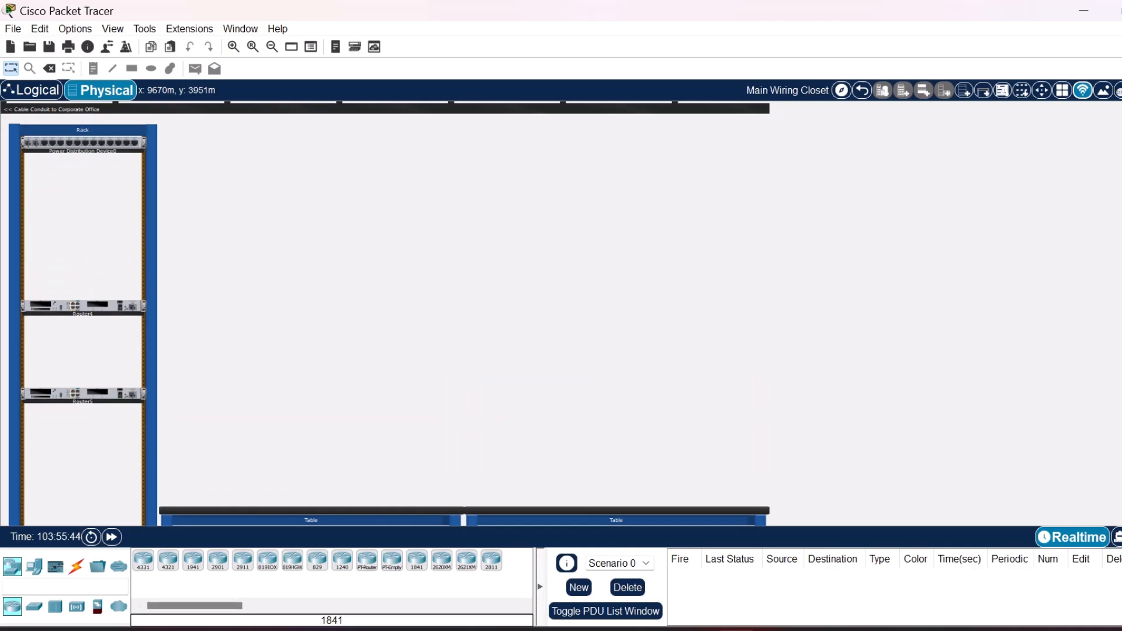
drag(83, 307, 83, 215)
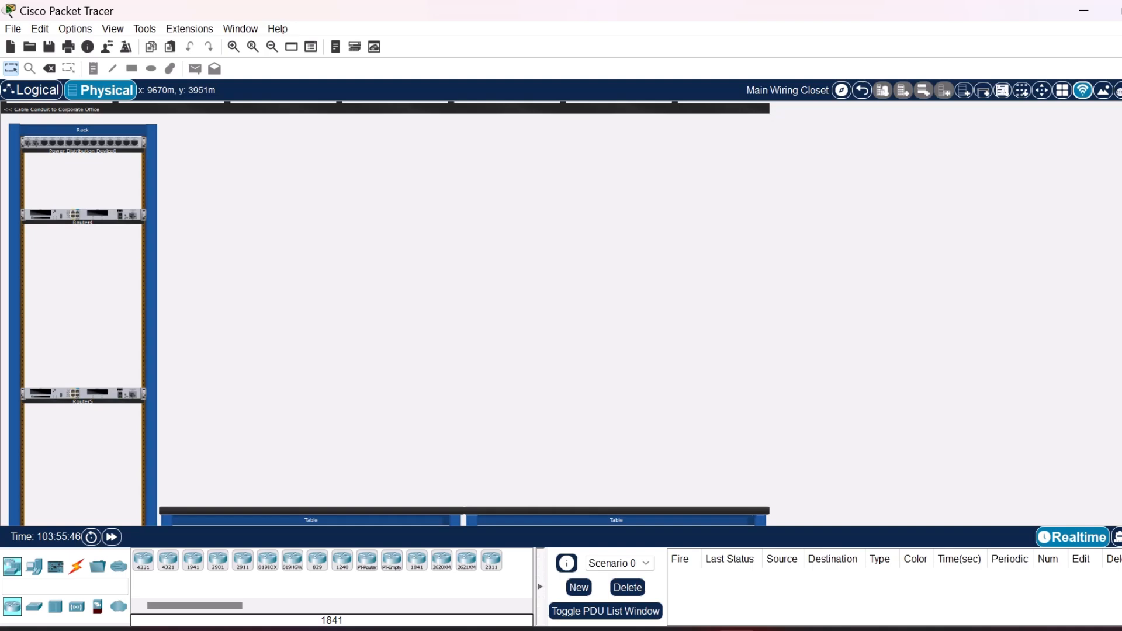
drag(83, 394, 83, 267)
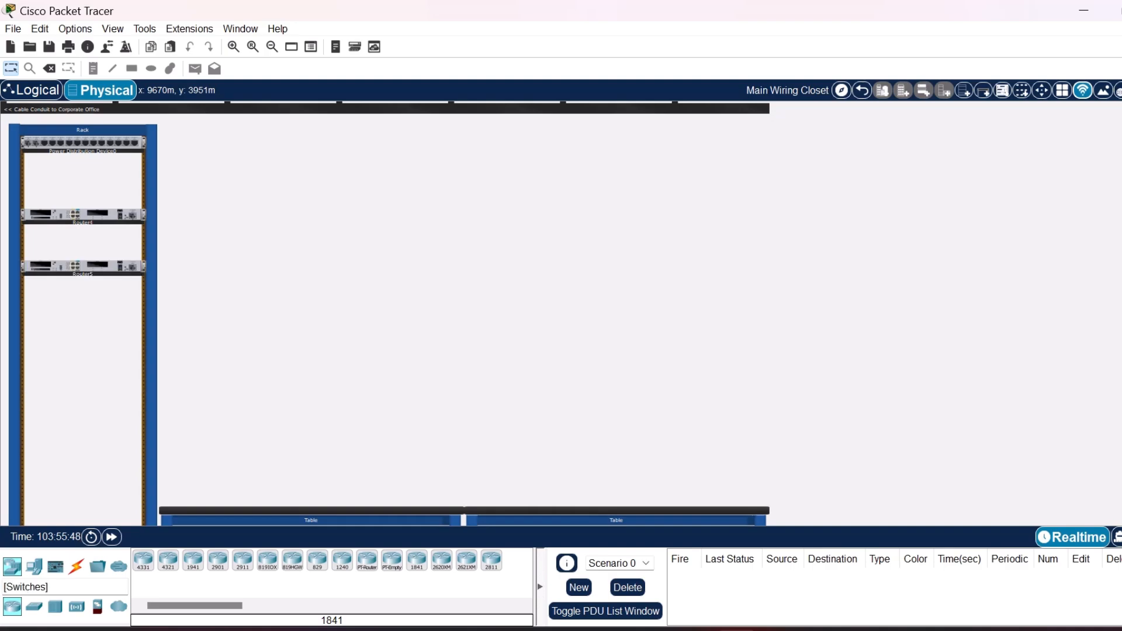
Mount two 2950-24 switches in the rack below the routers.
click(33, 607)
click(317, 561)
drag(317, 560, 82, 334)
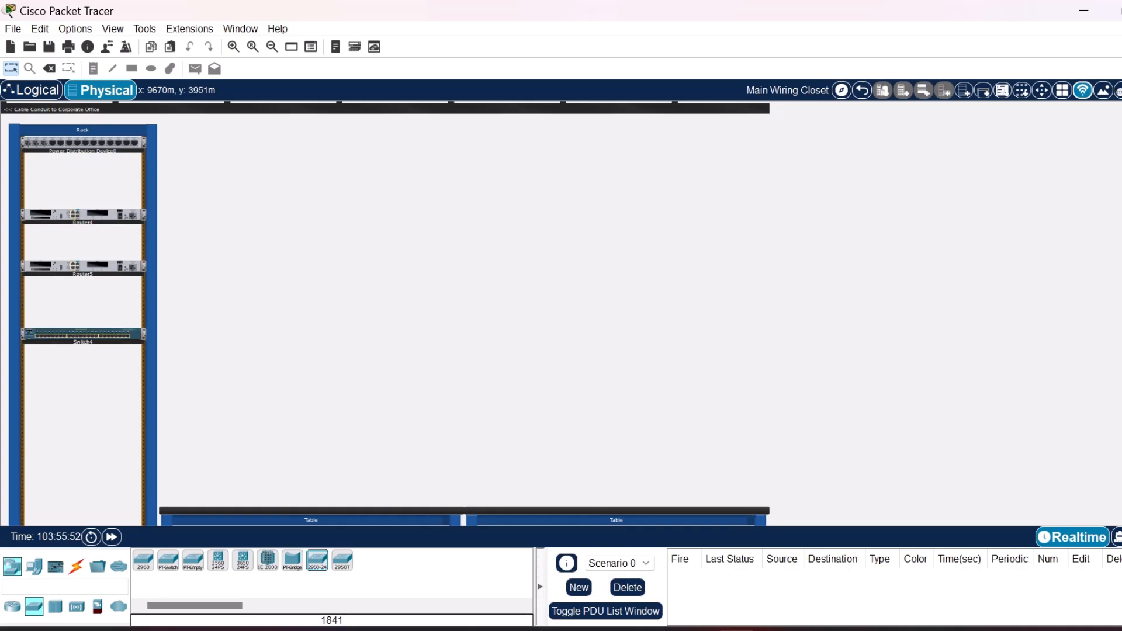
drag(317, 561, 234, 438)
drag(318, 560, 82, 379)
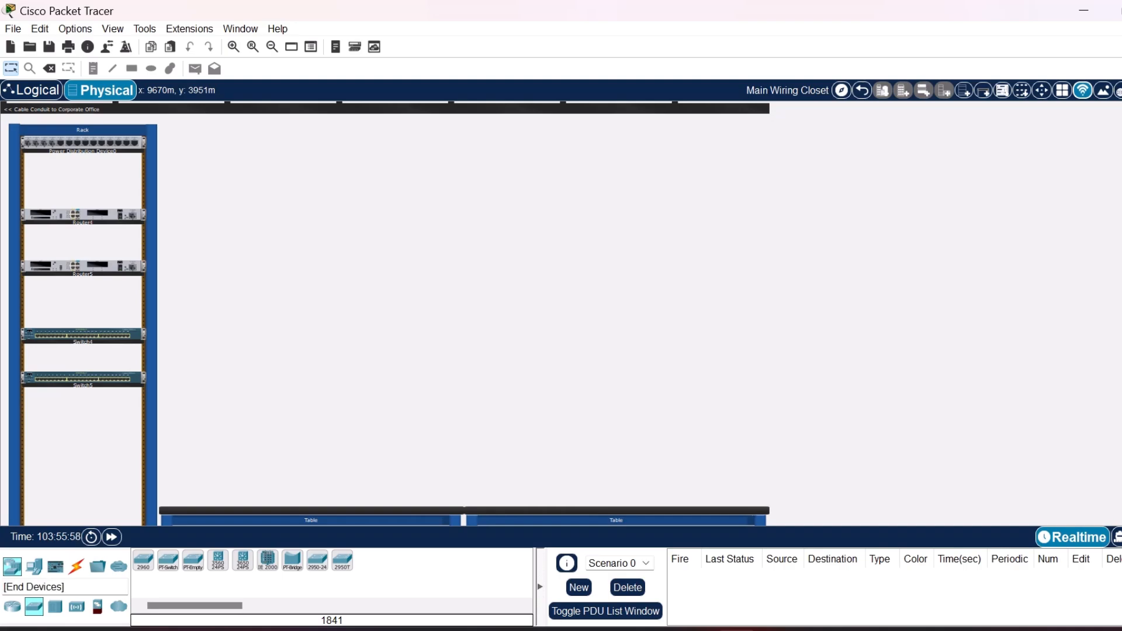
Place one PC and one laptop on each of the two tables.
click(33, 566)
drag(143, 561, 203, 448)
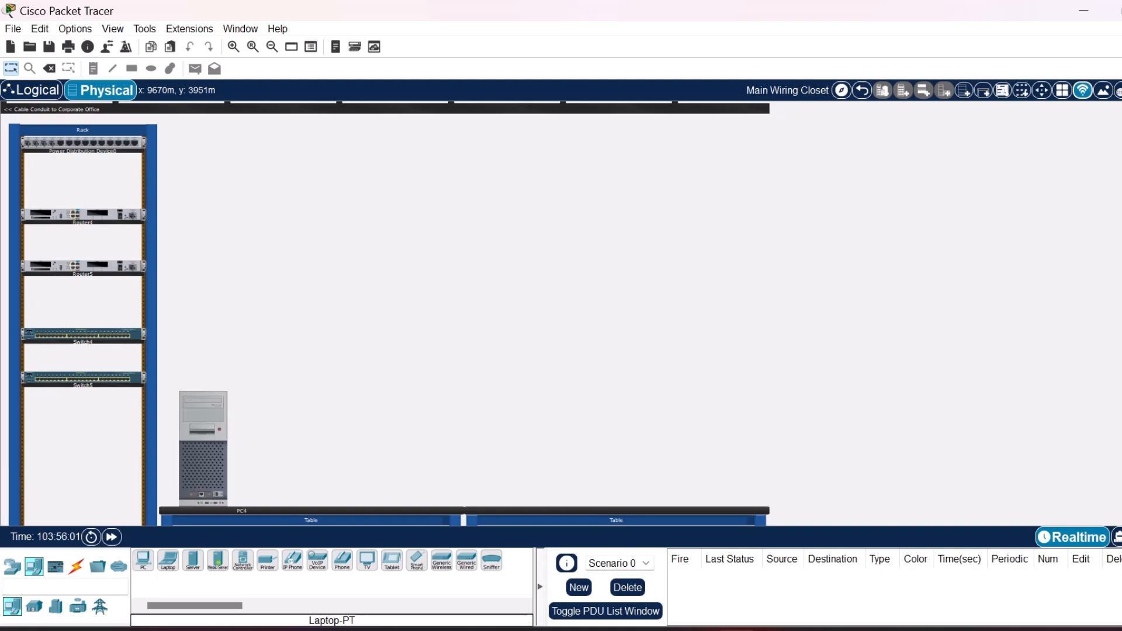
drag(143, 561, 509, 448)
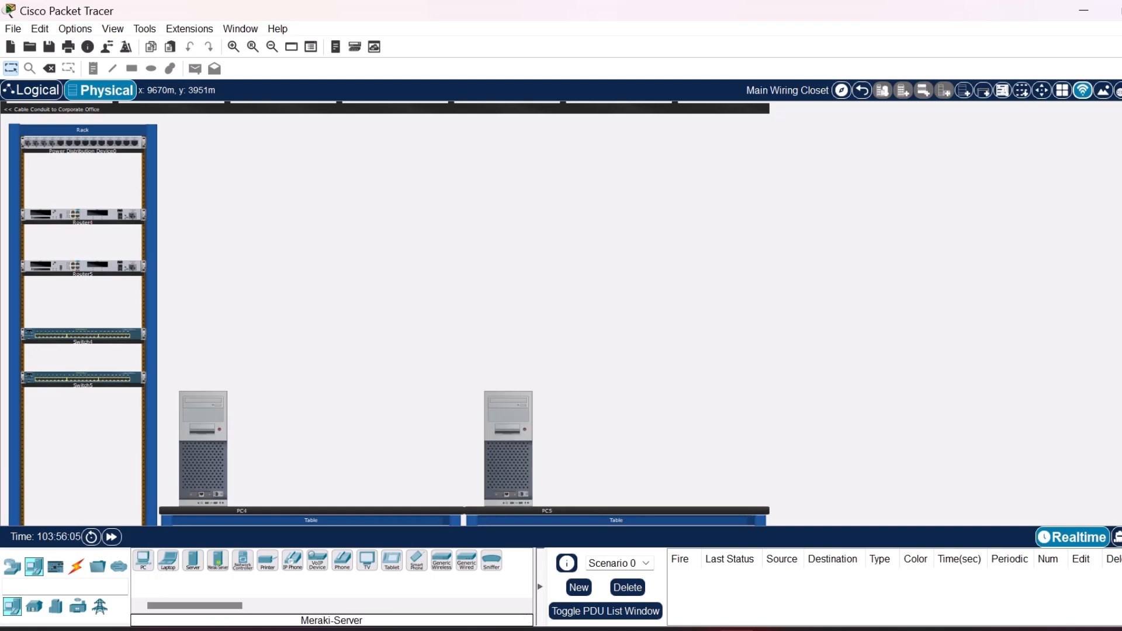
drag(168, 561, 359, 468)
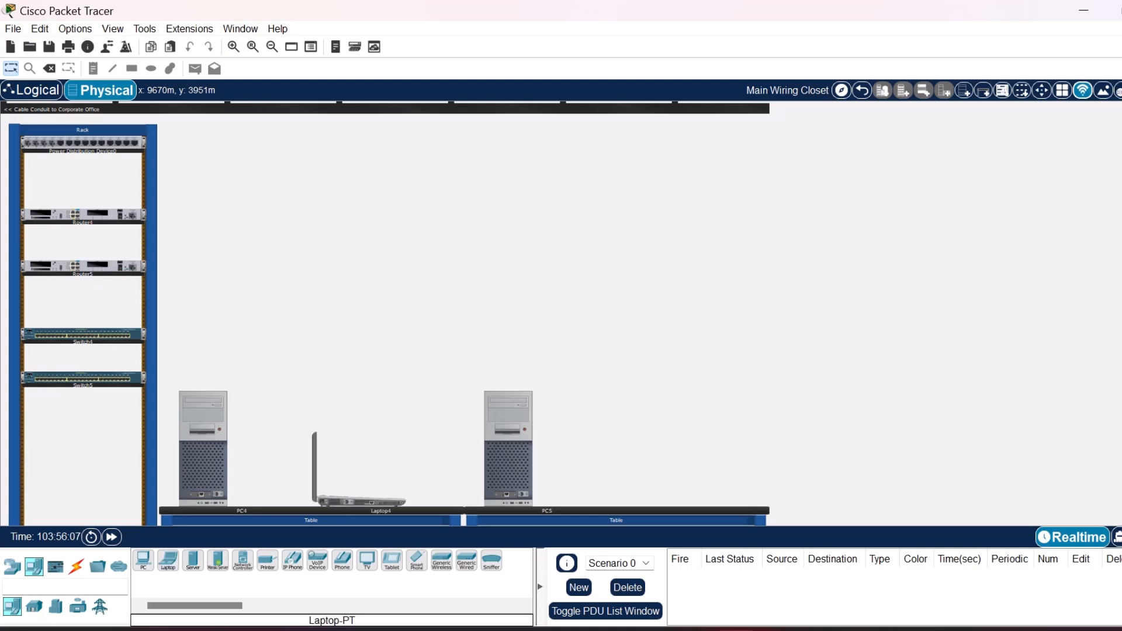
click(168, 562)
click(664, 468)
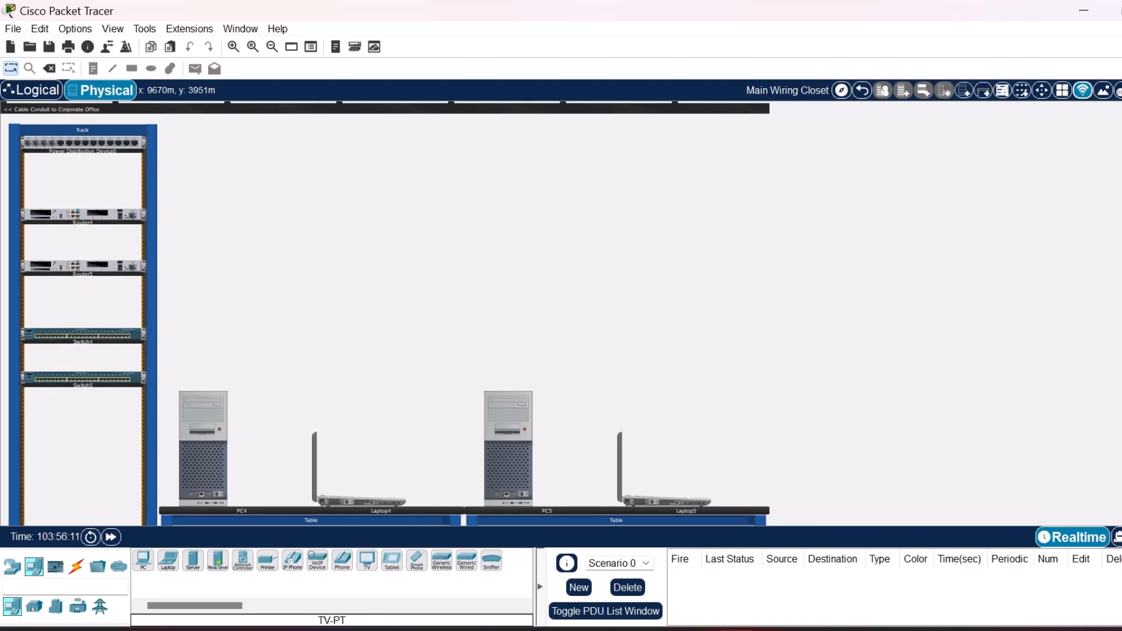
Connect Switch4 to PC4, using FastEthernet0/10 and FastEthernet0, and to Laptop4 with copper straight-through cables.
click(76, 566)
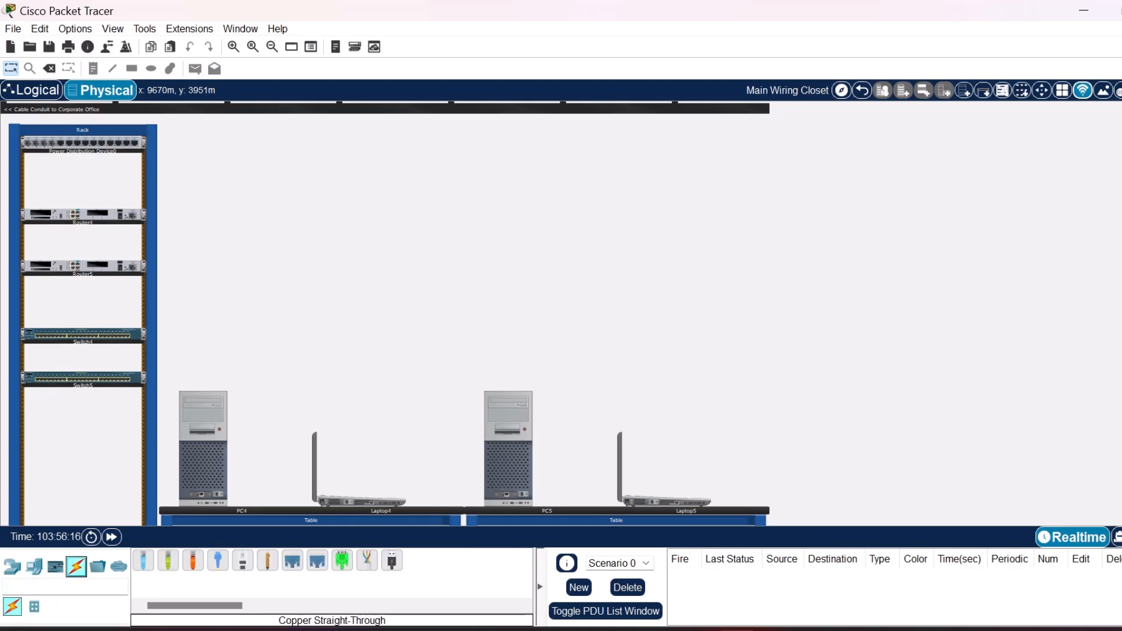
click(168, 561)
scroll(561, 313, up, 1)
scroll(562, 314, down, 1)
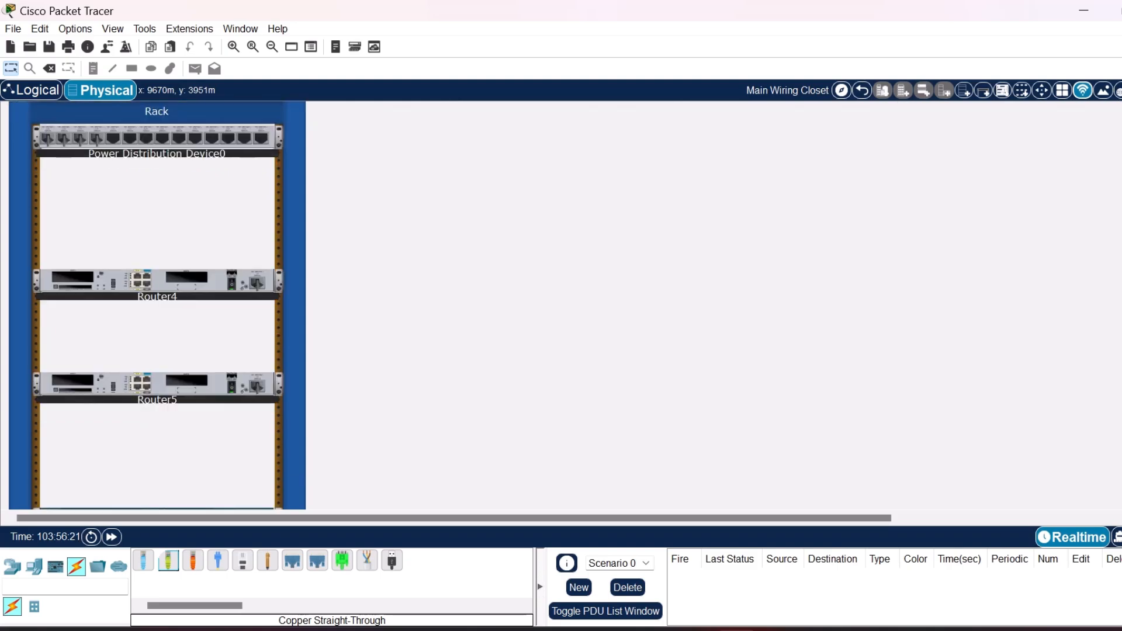
scroll(561, 304, down, 10)
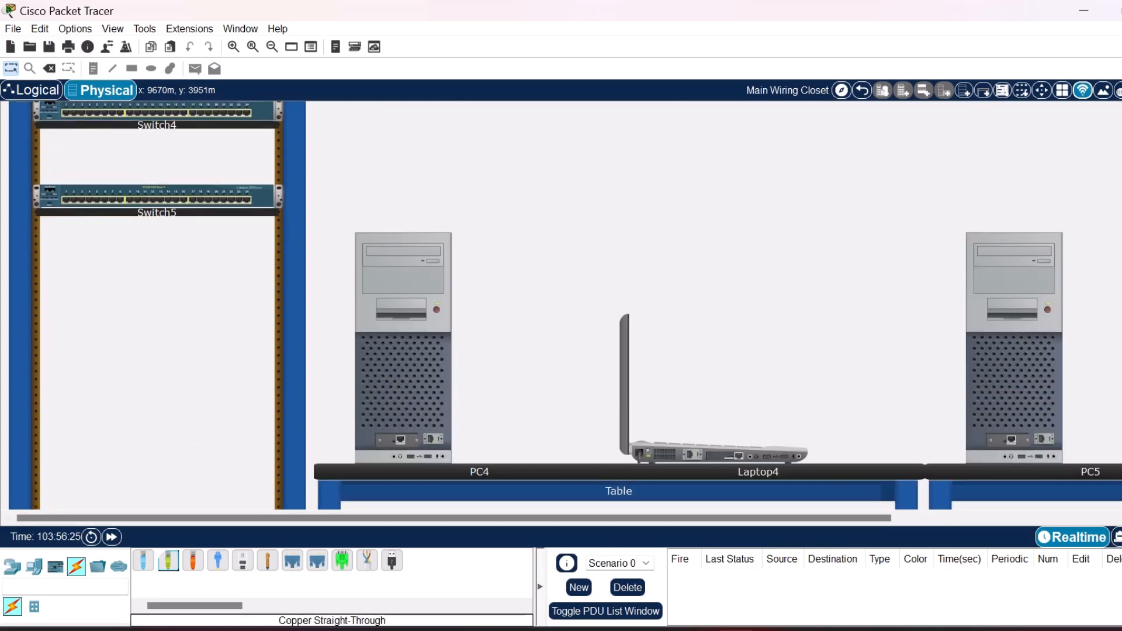
click(168, 561)
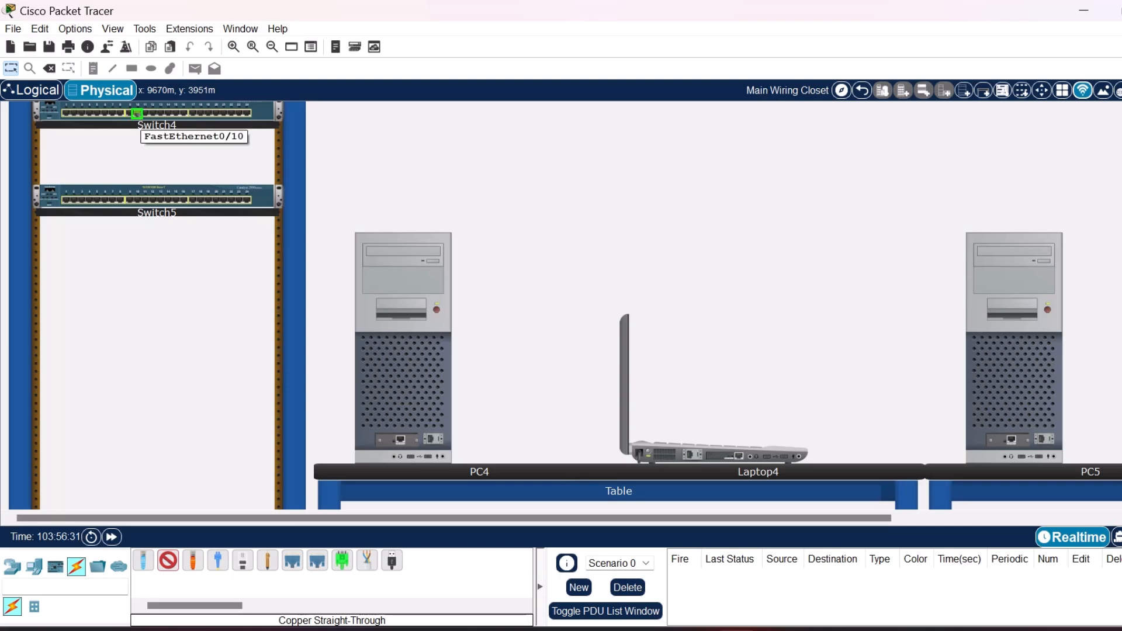
click(137, 113)
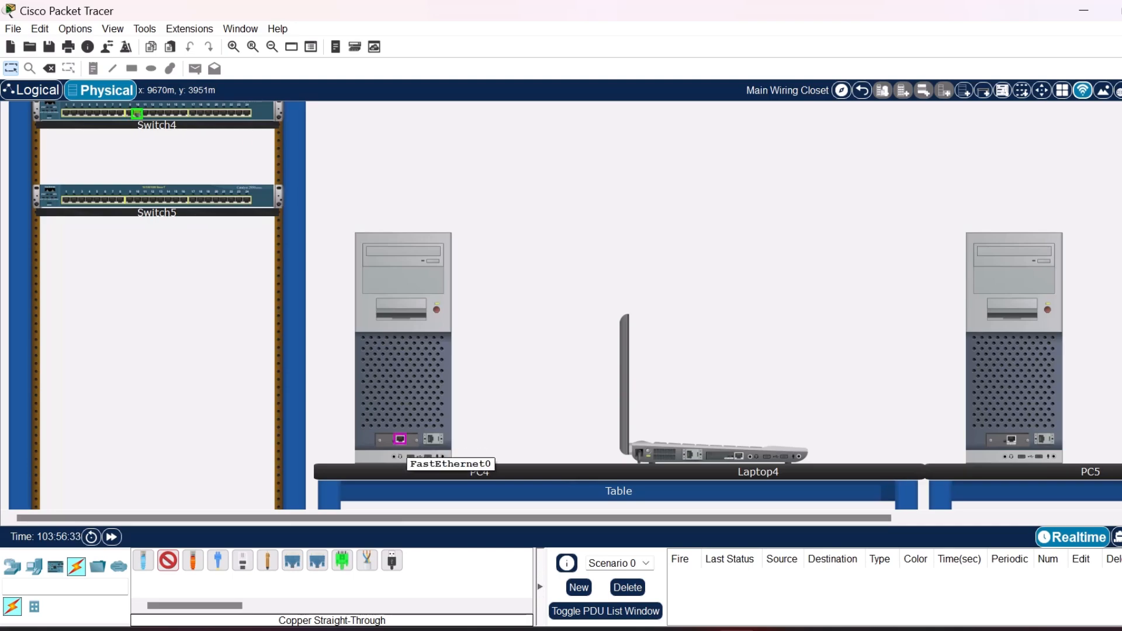
click(401, 440)
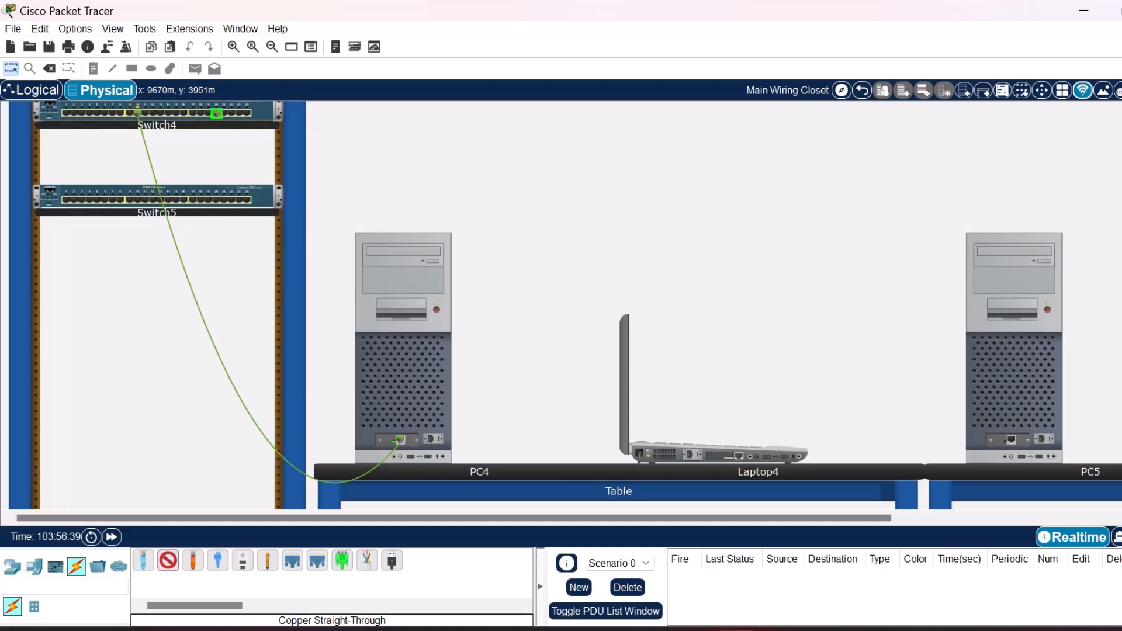
click(740, 455)
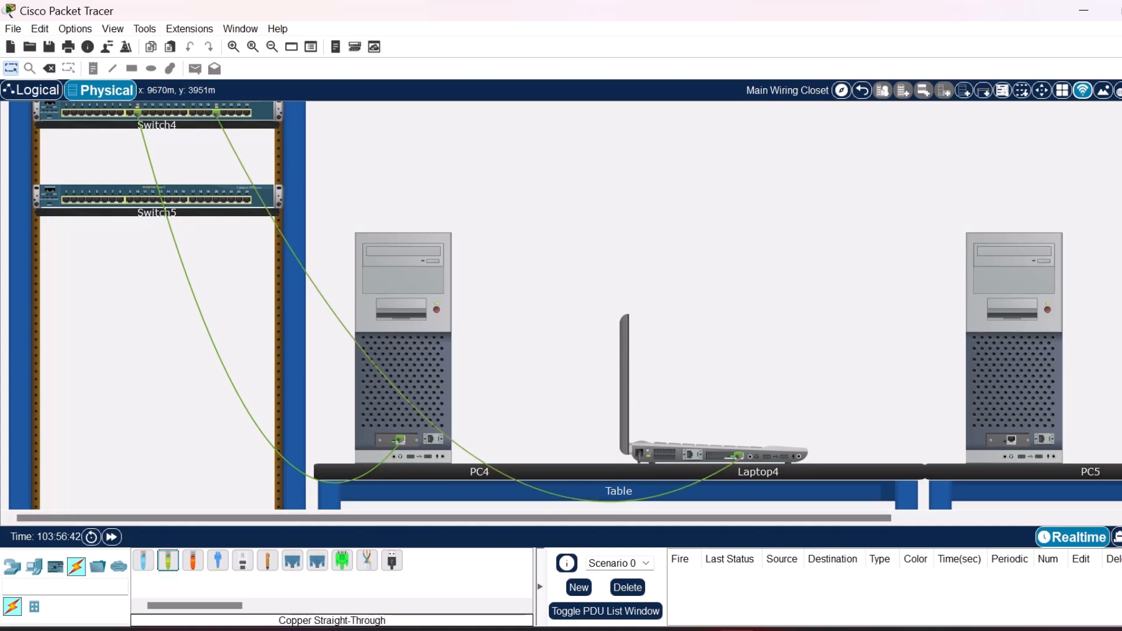
Cable Switch5's FastEthernet0/12 to PC5 and its last port to Laptop5 with copper straight-through cables.
click(153, 200)
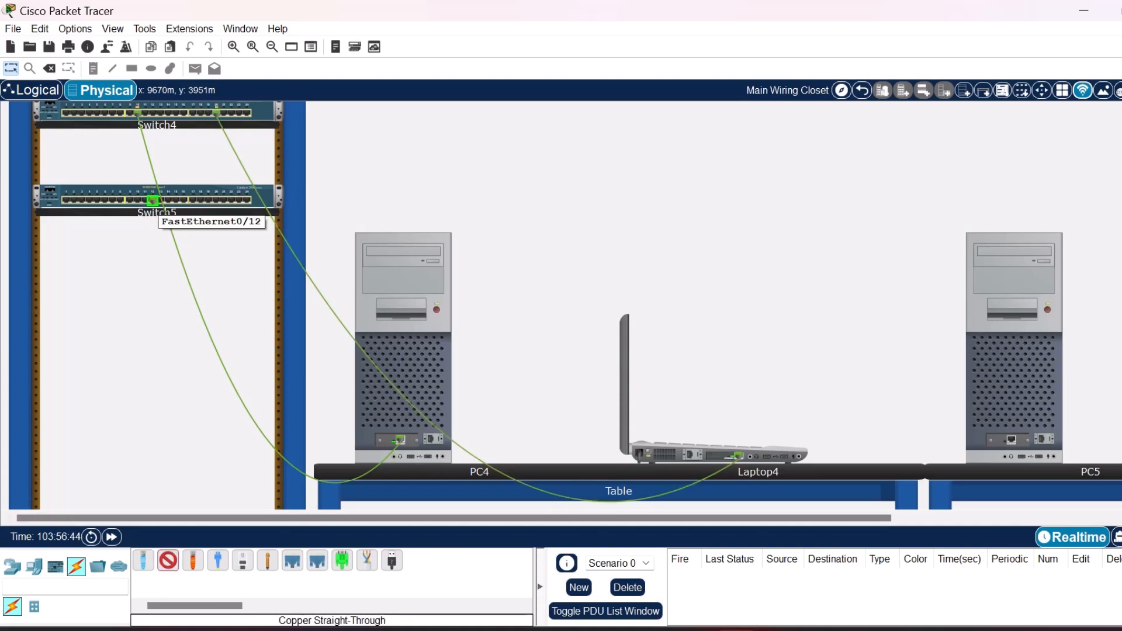
click(1010, 439)
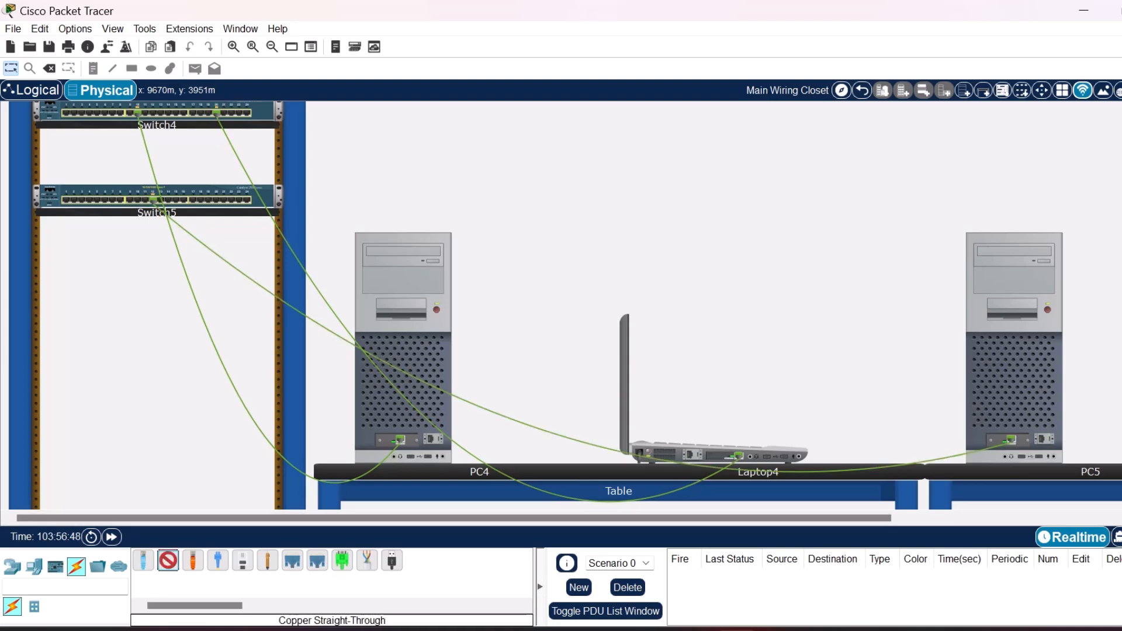
click(248, 201)
scroll(561, 304, right, 5)
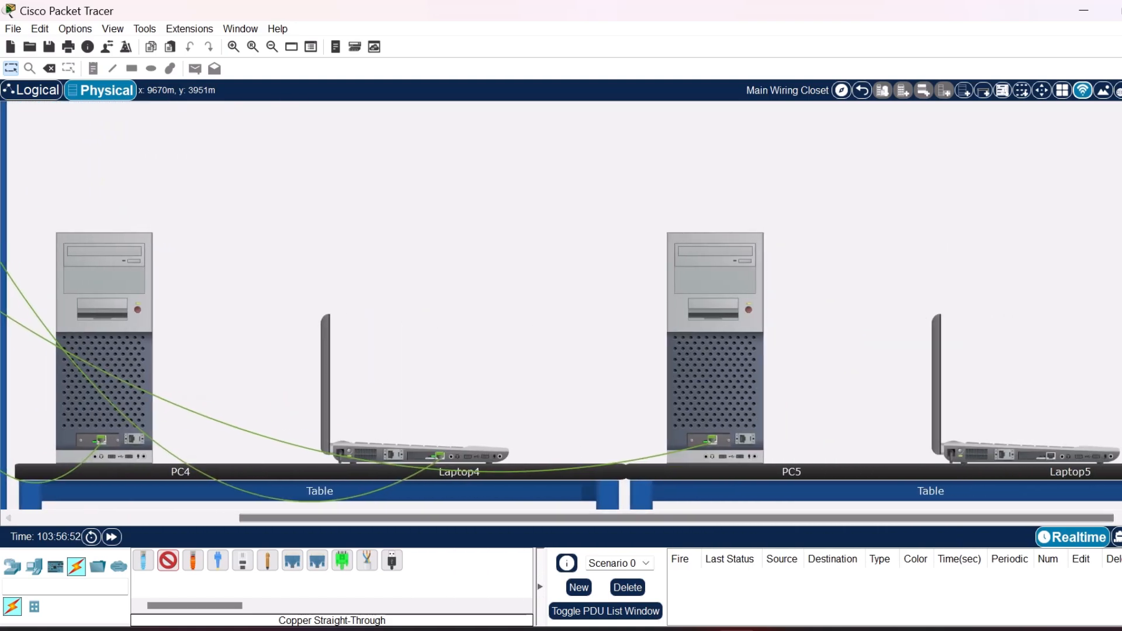
click(1051, 456)
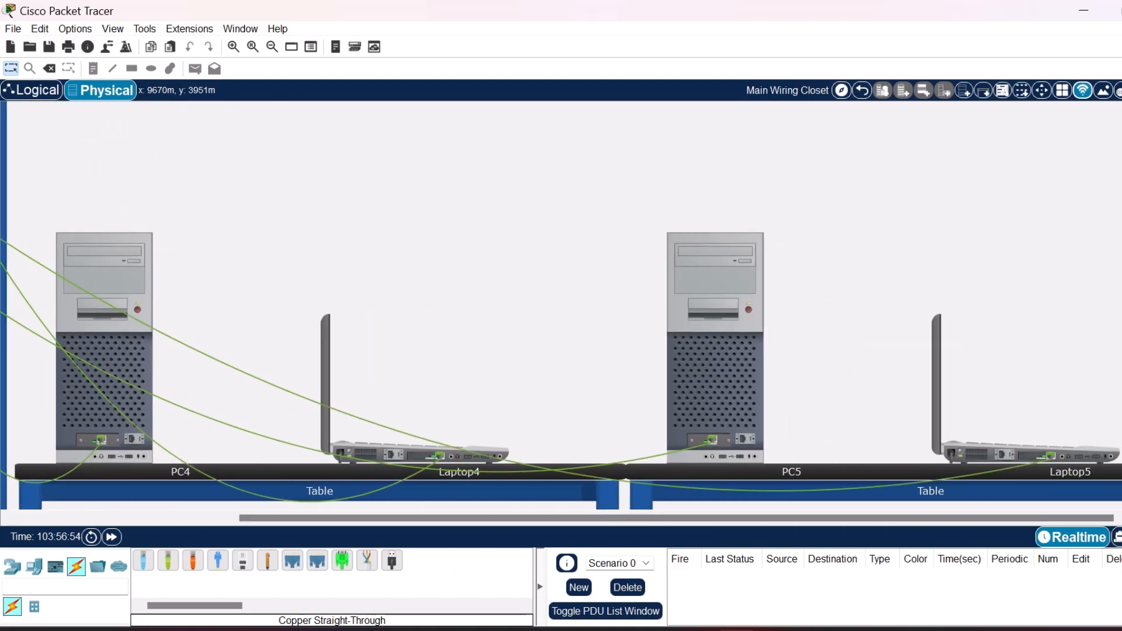
Connect the first port of Switch5 to Router5 and of Switch4 to Router4, using FastEthernet0/0 on the routers and straight-through cables.
scroll(561, 304, left, 10)
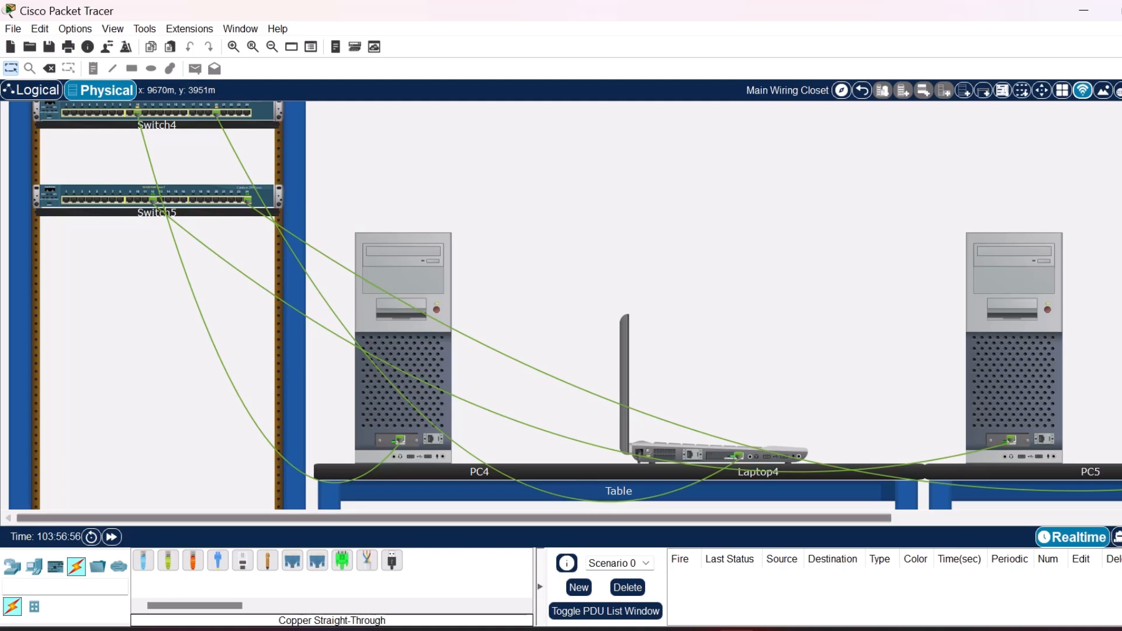
scroll(562, 304, up, 1)
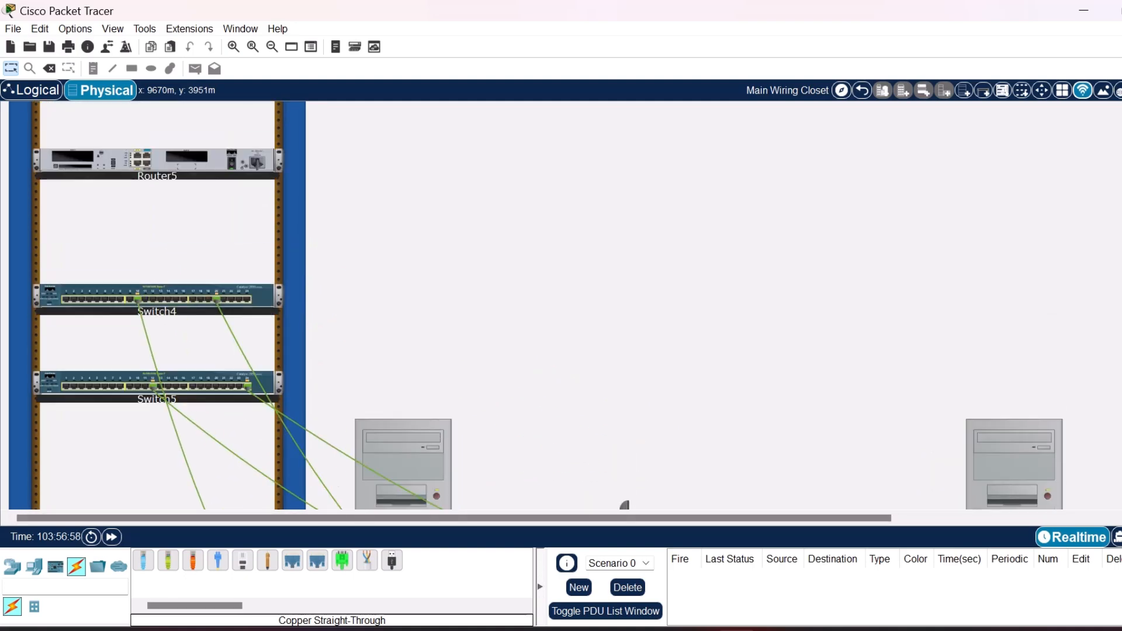
scroll(561, 304, up, 1)
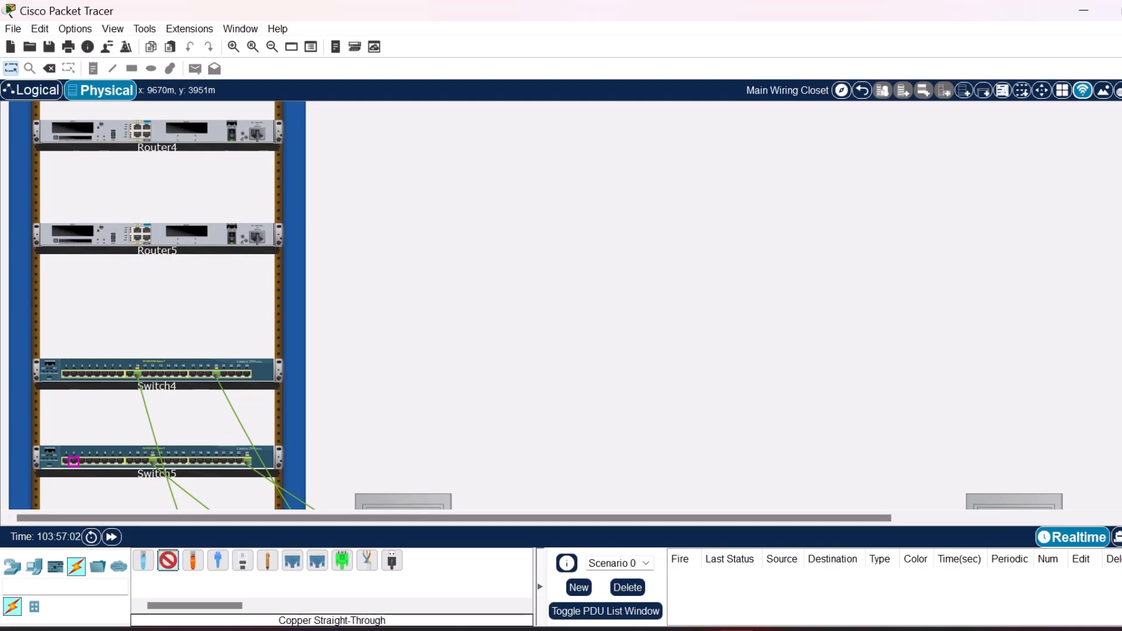
click(70, 462)
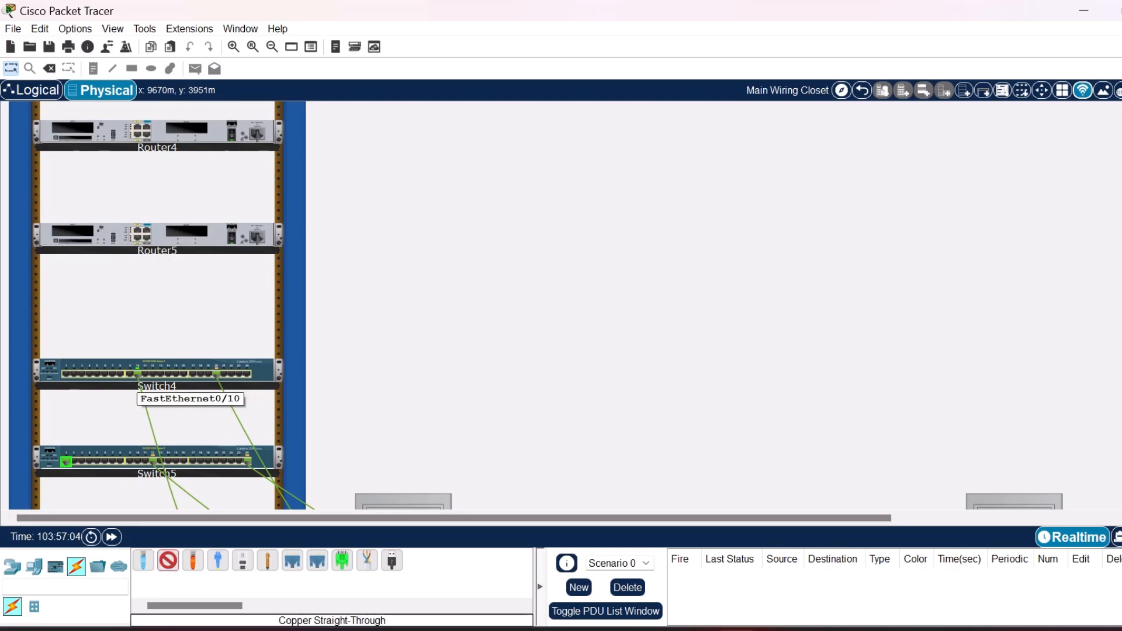
click(137, 238)
click(169, 560)
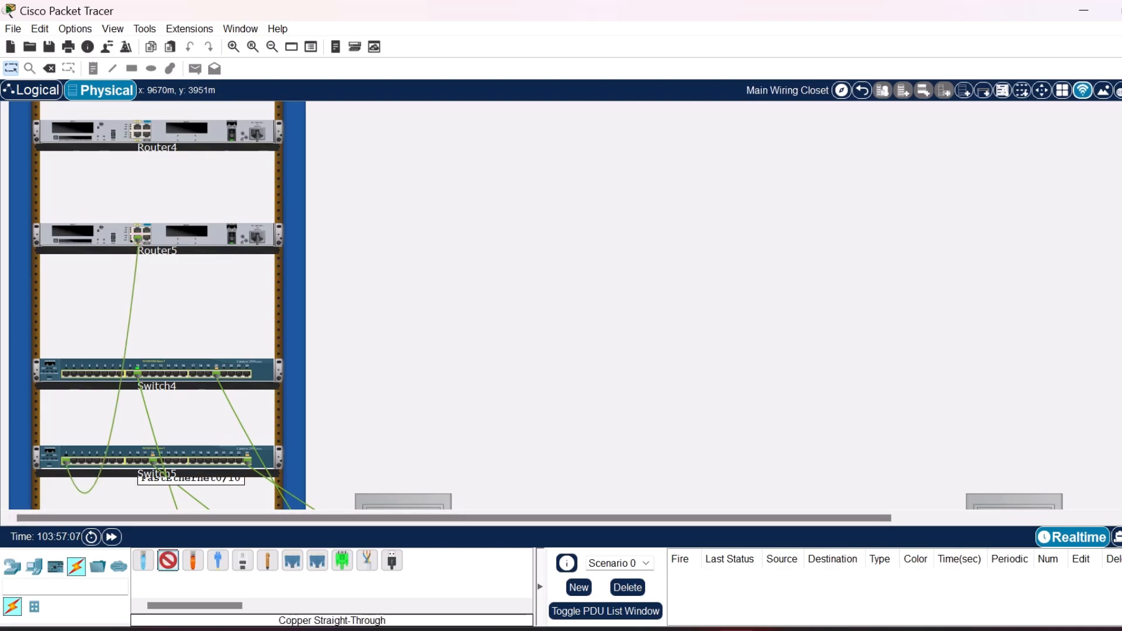
click(66, 374)
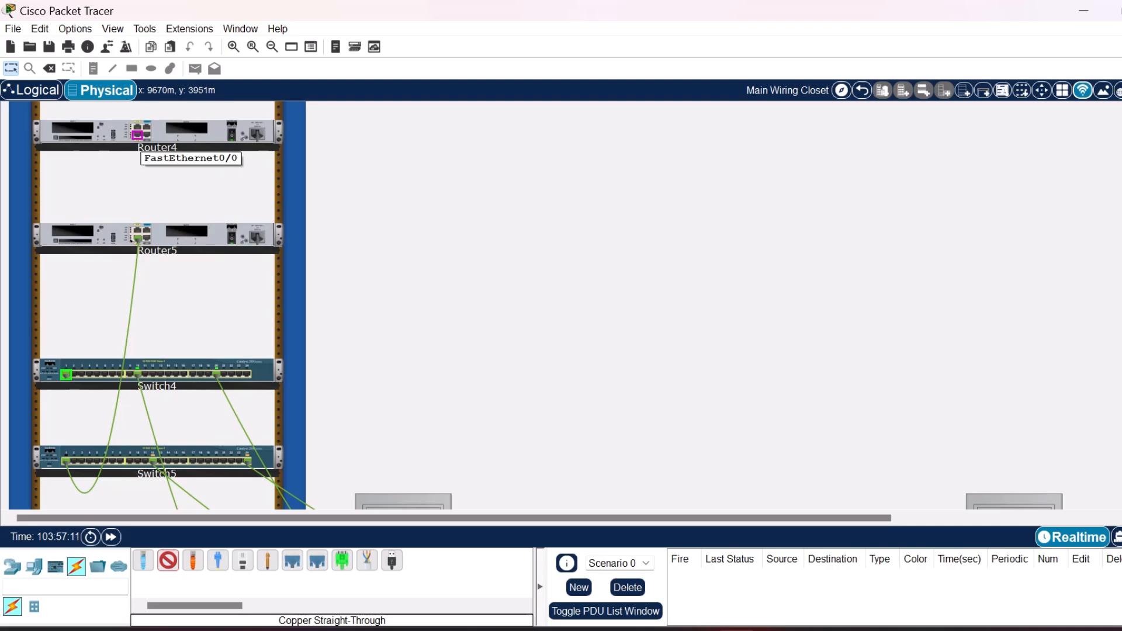
click(137, 135)
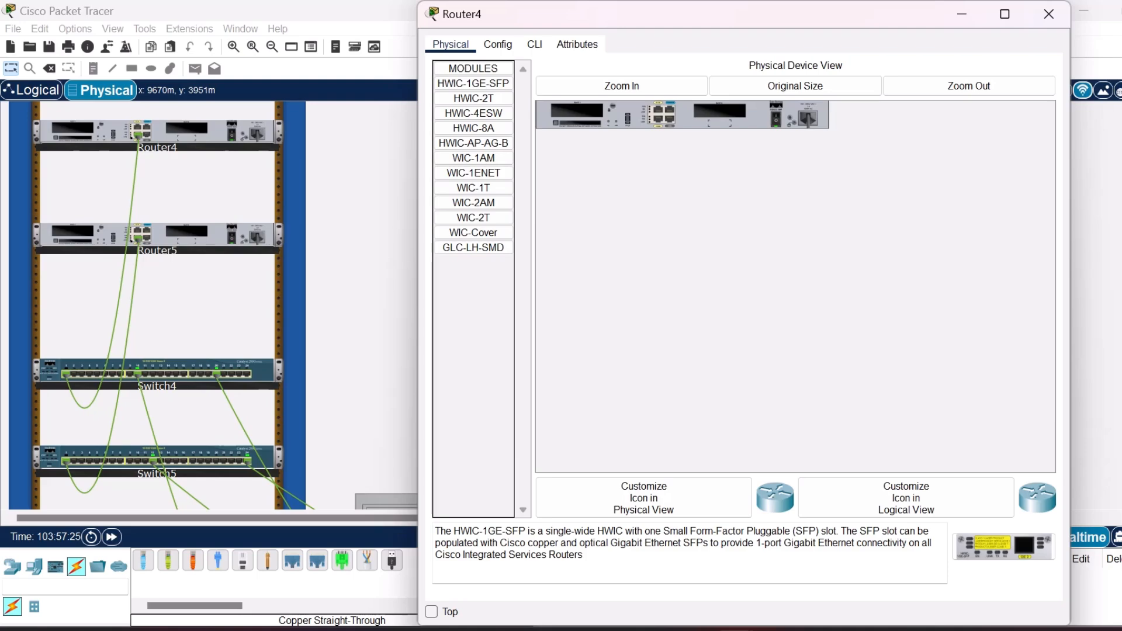
Power off Router4, install a WIC-2T module in slot 0, and power the router back on.
click(622, 86)
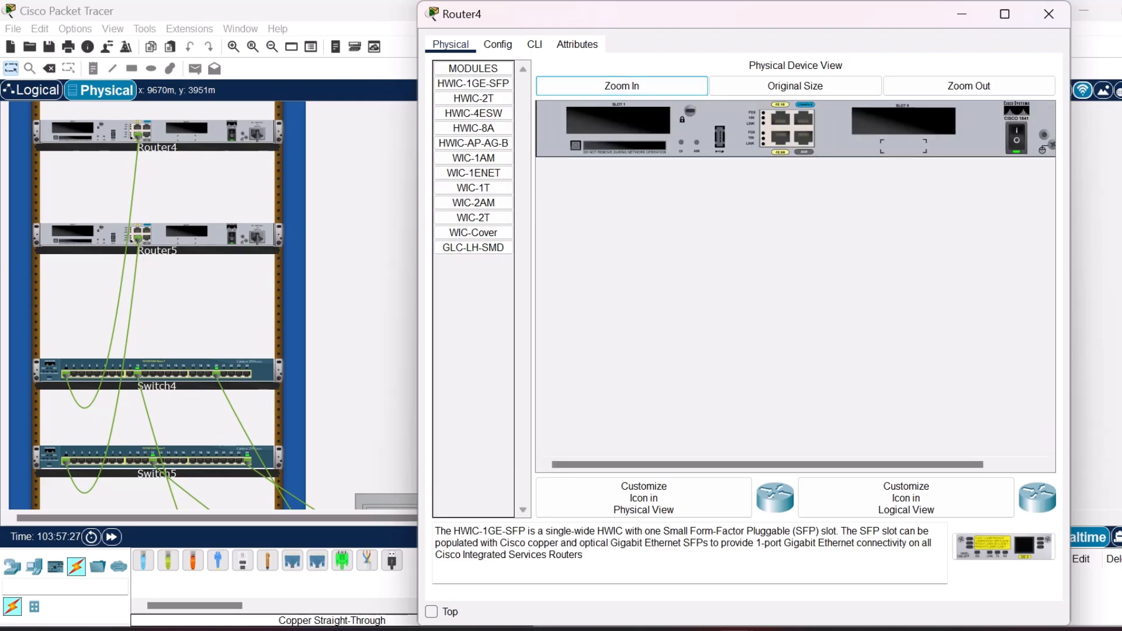
scroll(795, 465, right, 3)
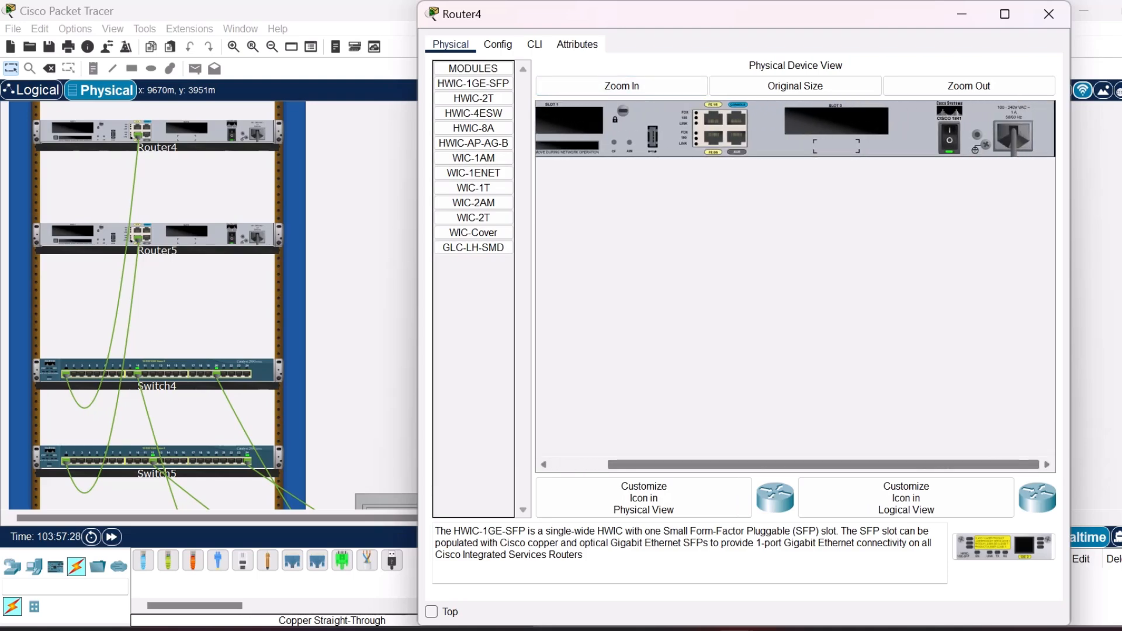
click(473, 217)
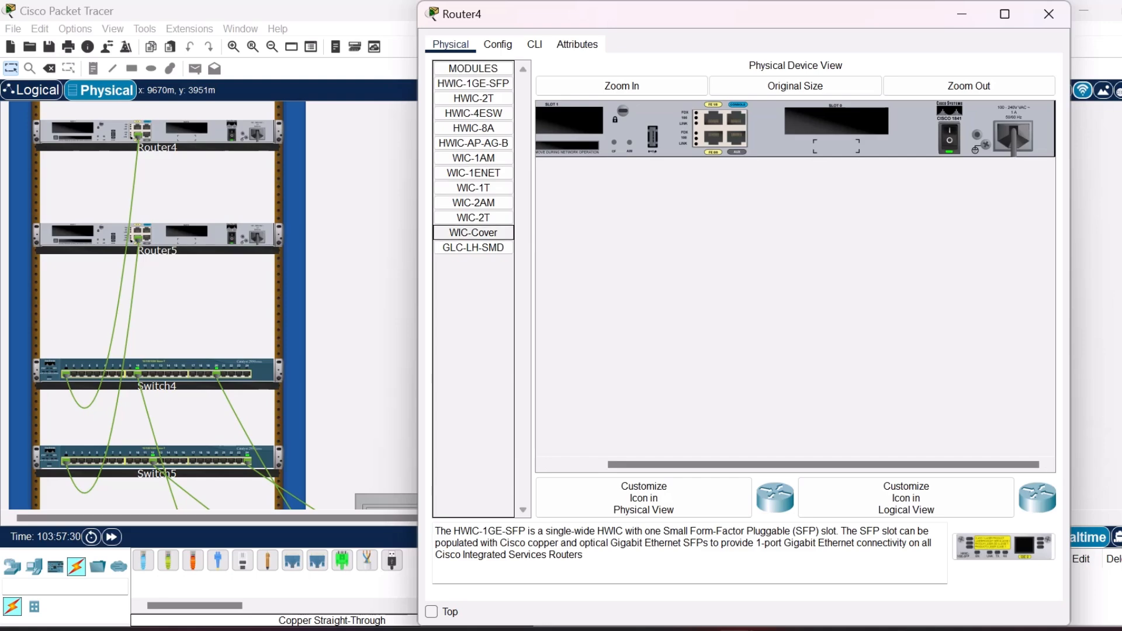
click(949, 139)
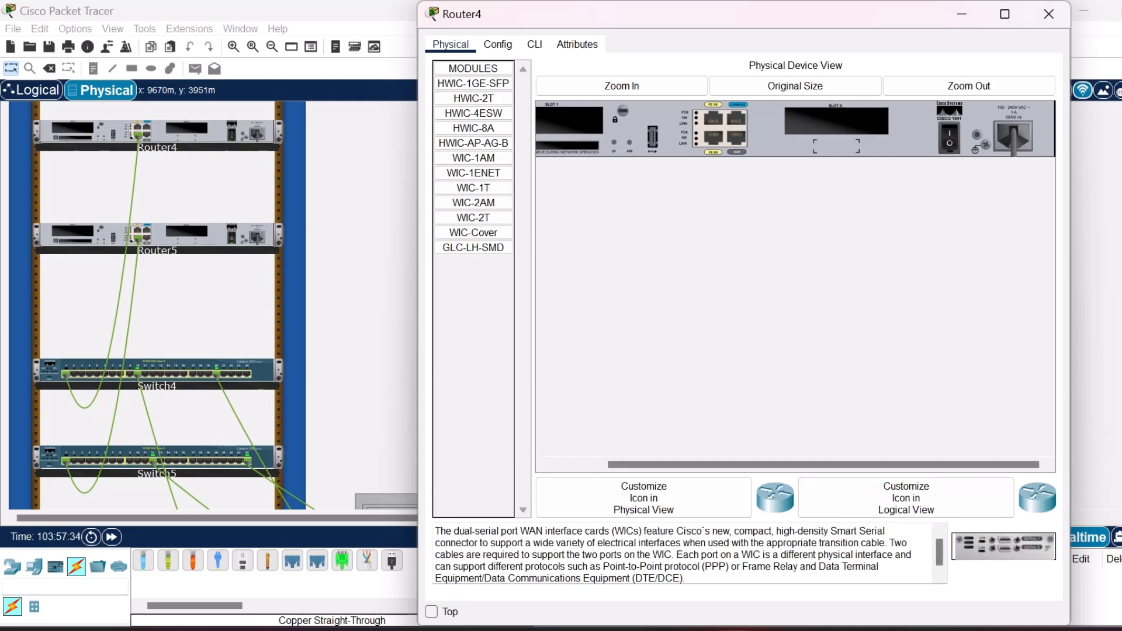
drag(1003, 547, 837, 120)
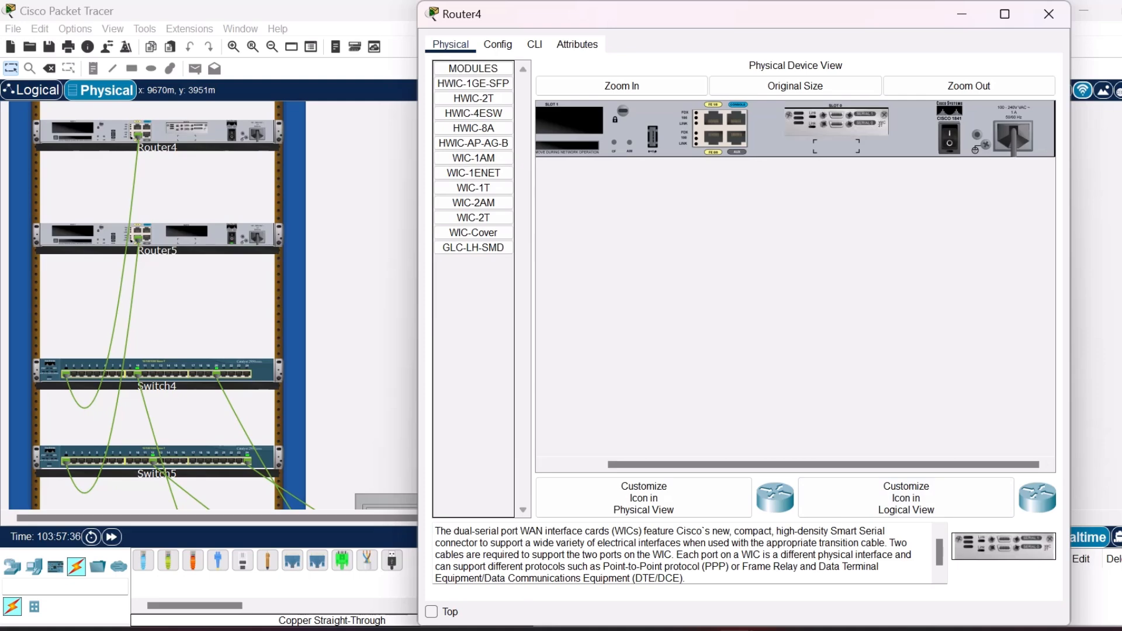
click(950, 139)
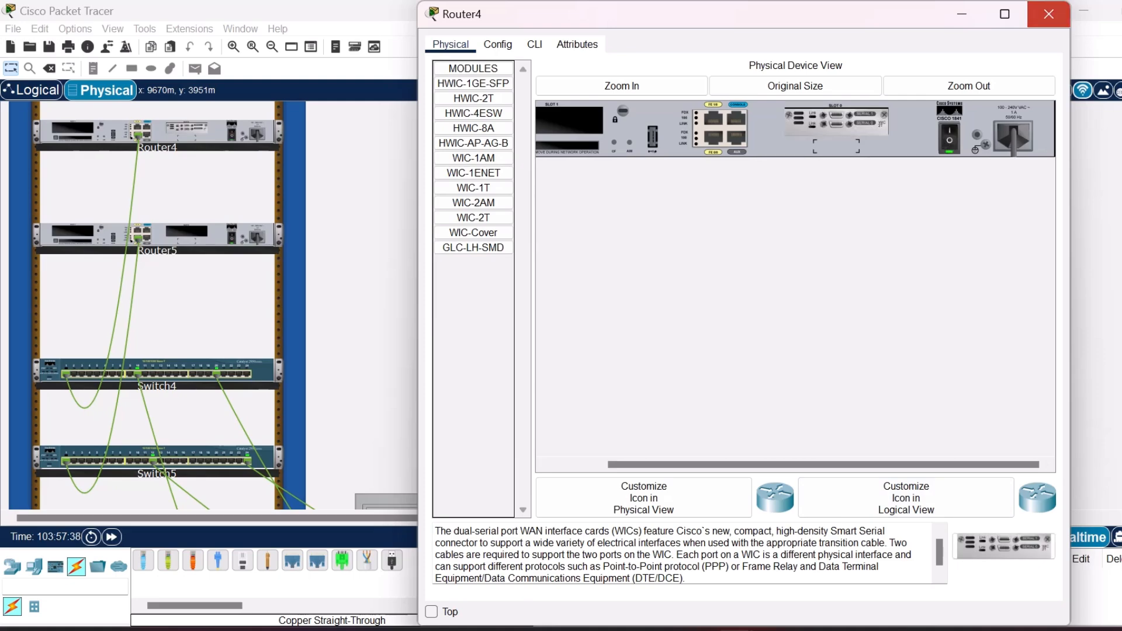
Install a WIC-2T module in slot 0 of Router5.
click(1049, 14)
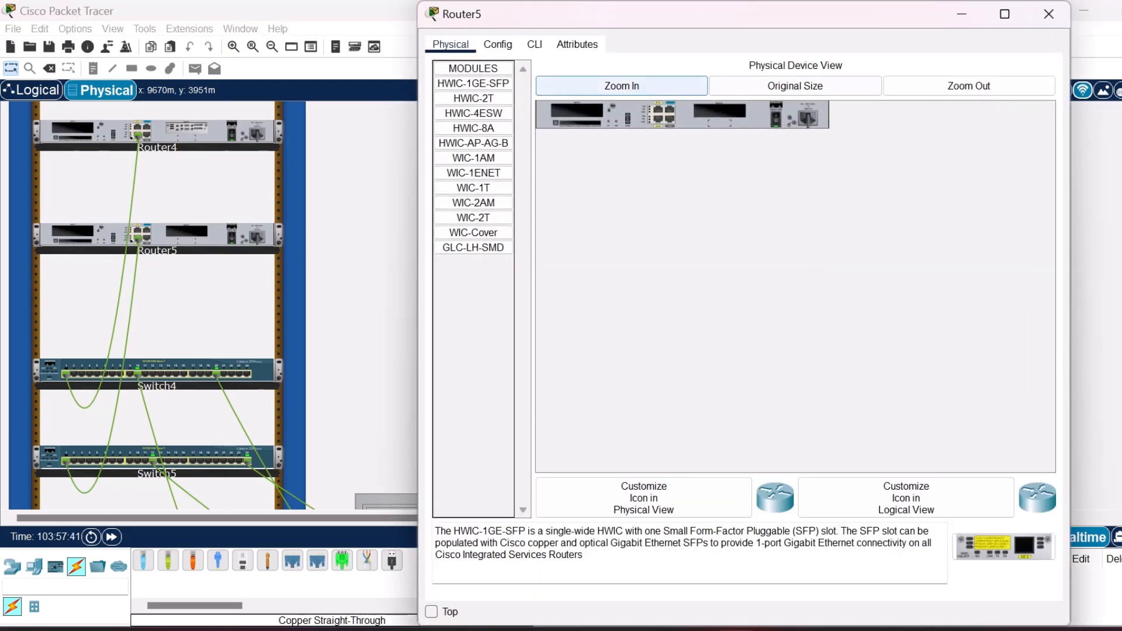
click(622, 85)
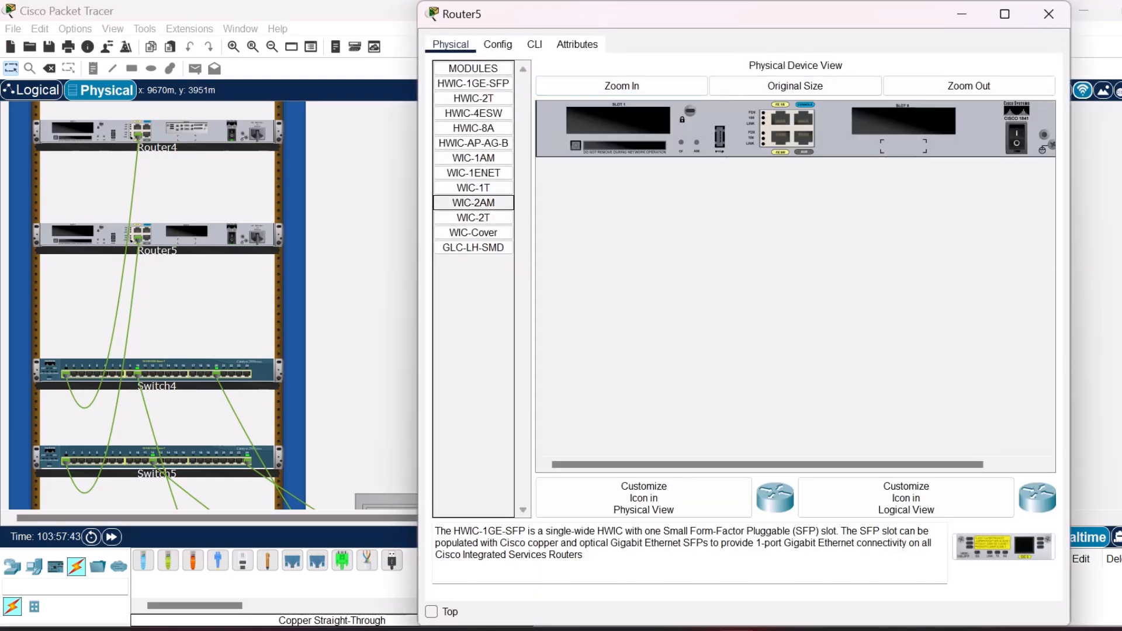
click(473, 217)
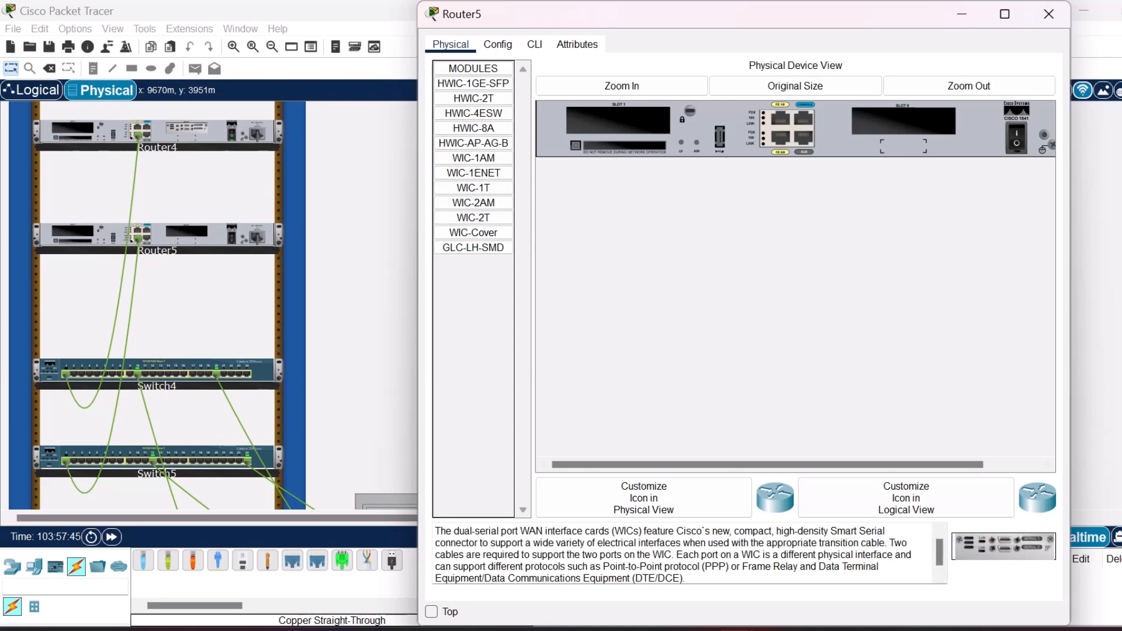
drag(1004, 546, 904, 121)
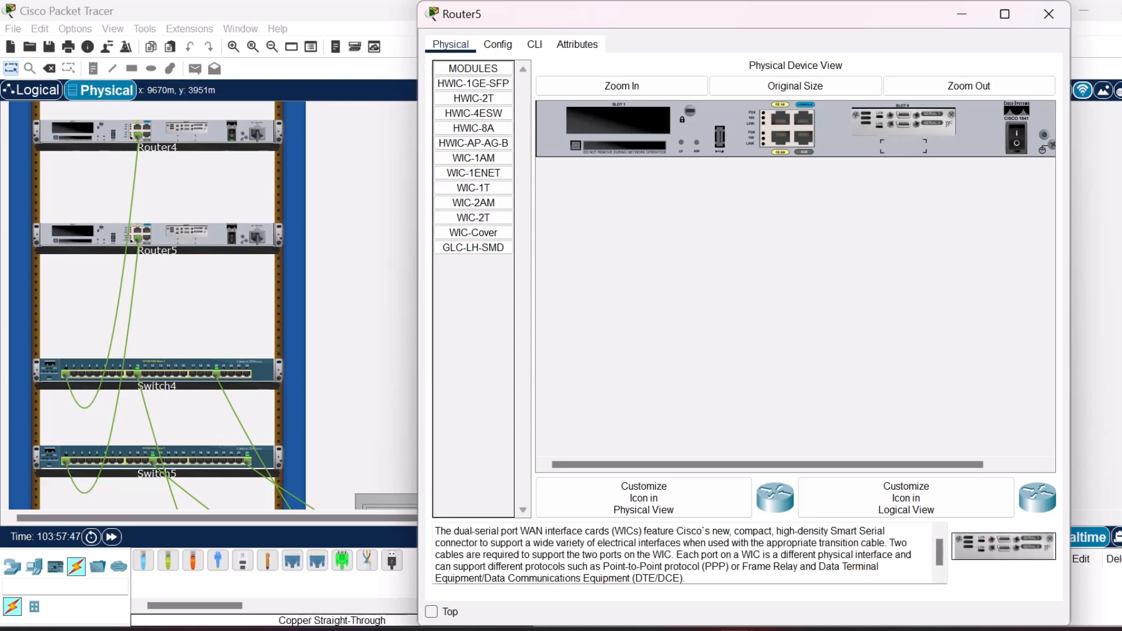
click(1050, 13)
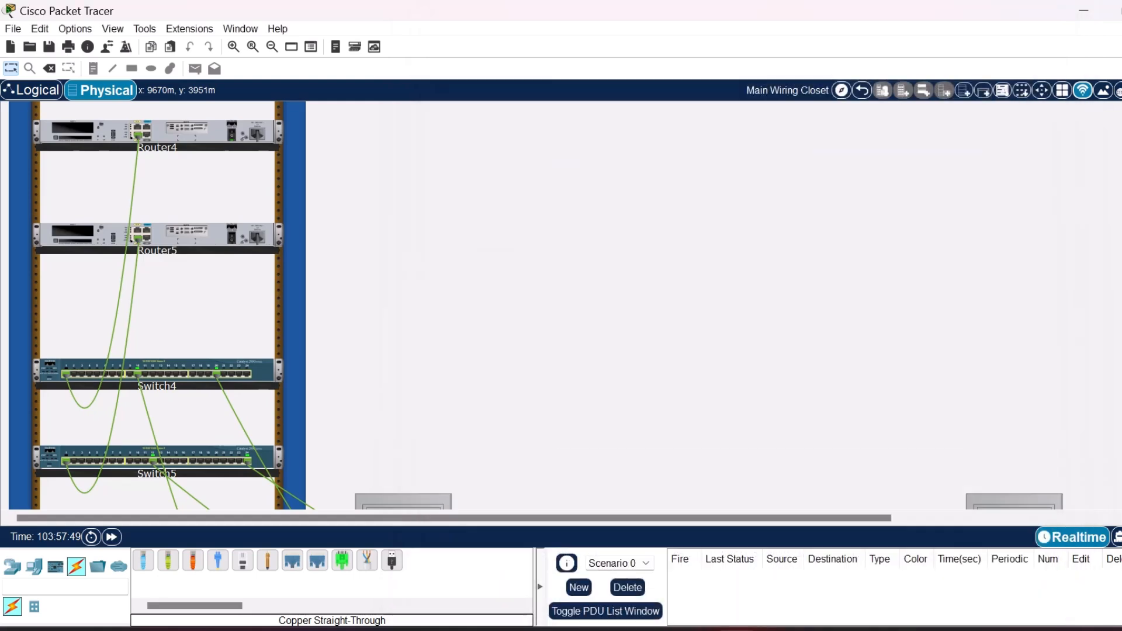
Connect the WIC-2T serial ports of Router4 and Router5 with a Serial DCE cable, starting from Router4.
click(292, 560)
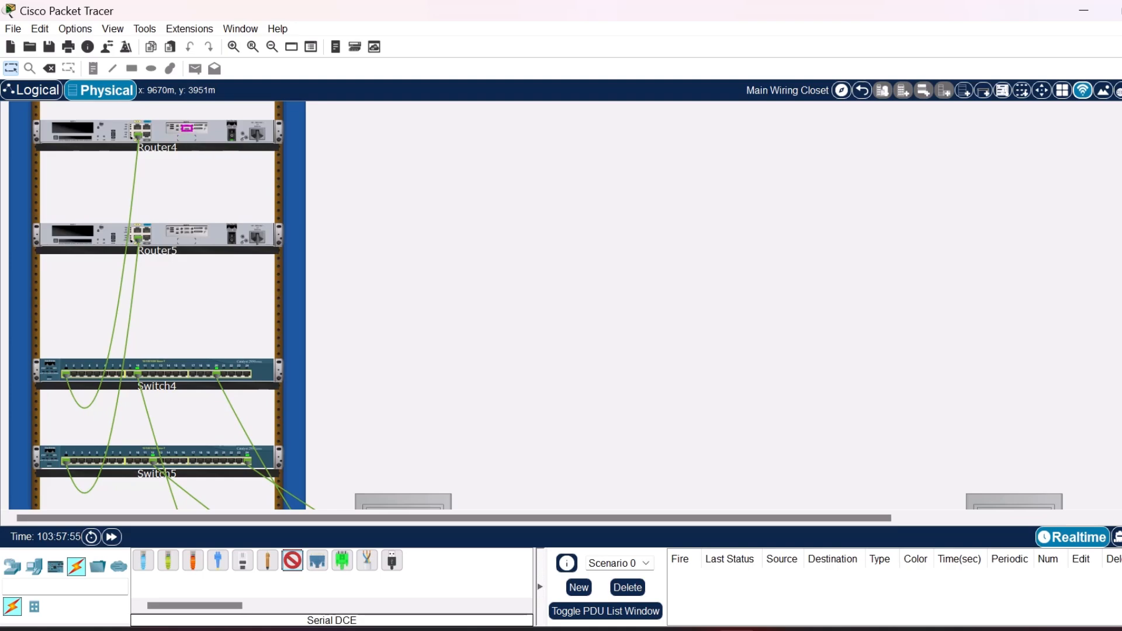
click(187, 128)
click(187, 231)
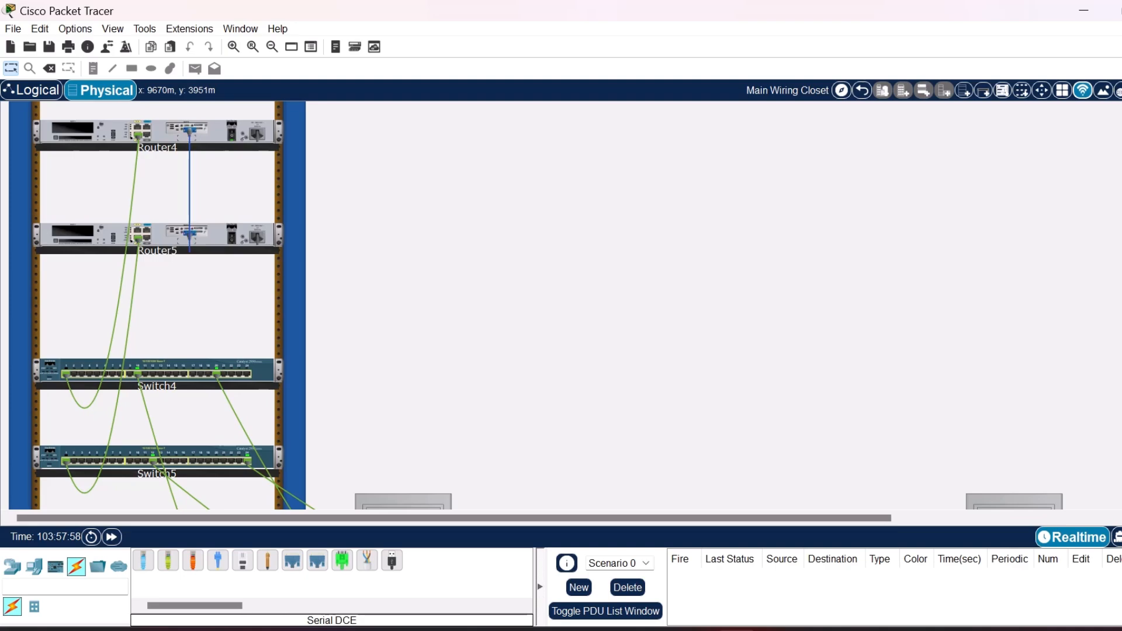
Review the cabling between the rack's routers and switches and the PCs and laptops on the tables.
scroll(175, 304, up, 5)
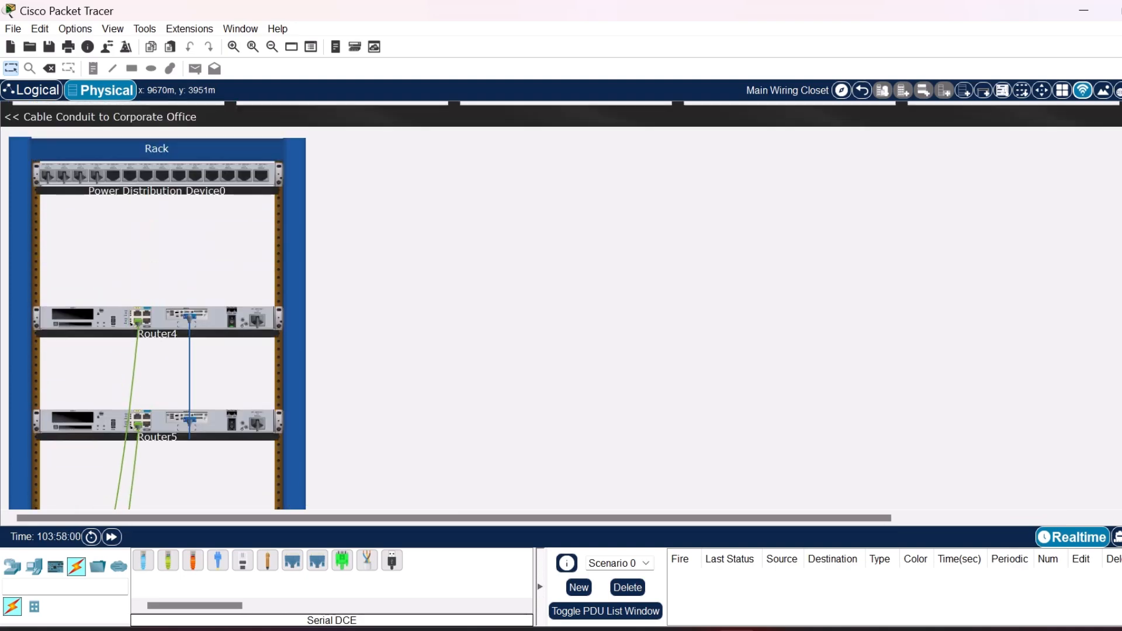
scroll(176, 304, down, 5)
scroll(175, 304, down, 3)
scroll(176, 304, up, 6)
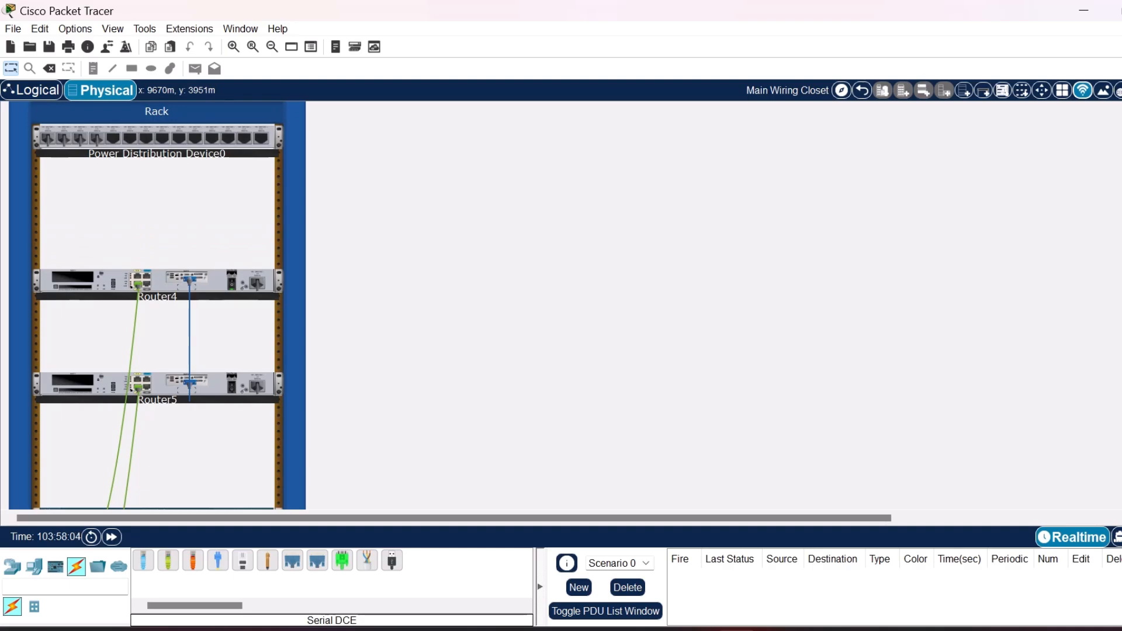
scroll(392, 312, down, 1)
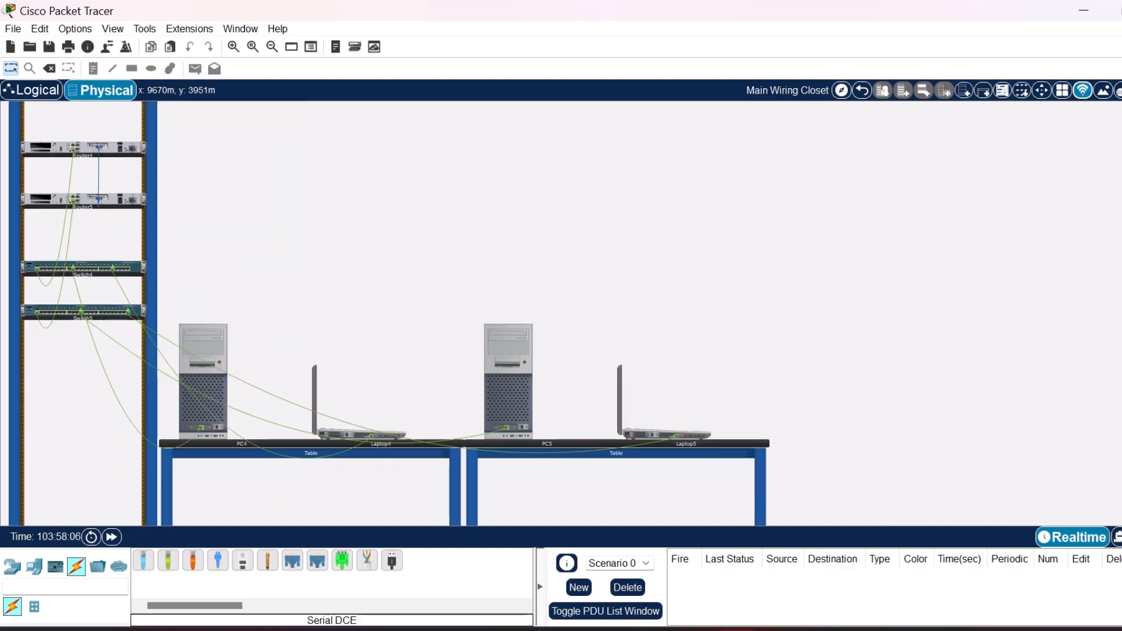
scroll(391, 313, up, 2)
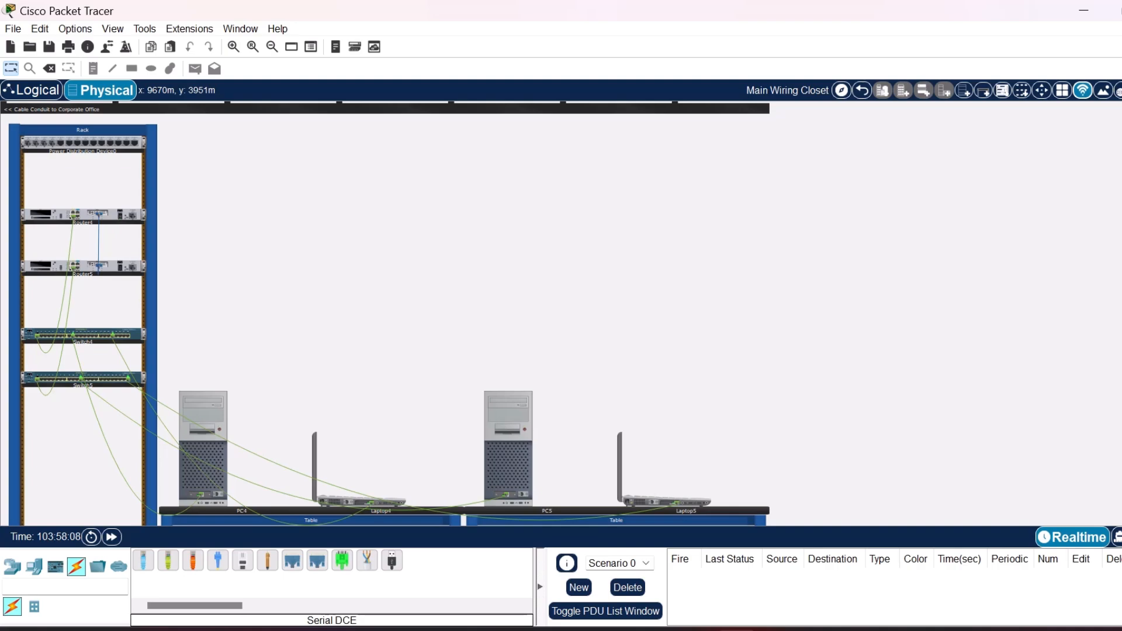
scroll(391, 312, down, 1)
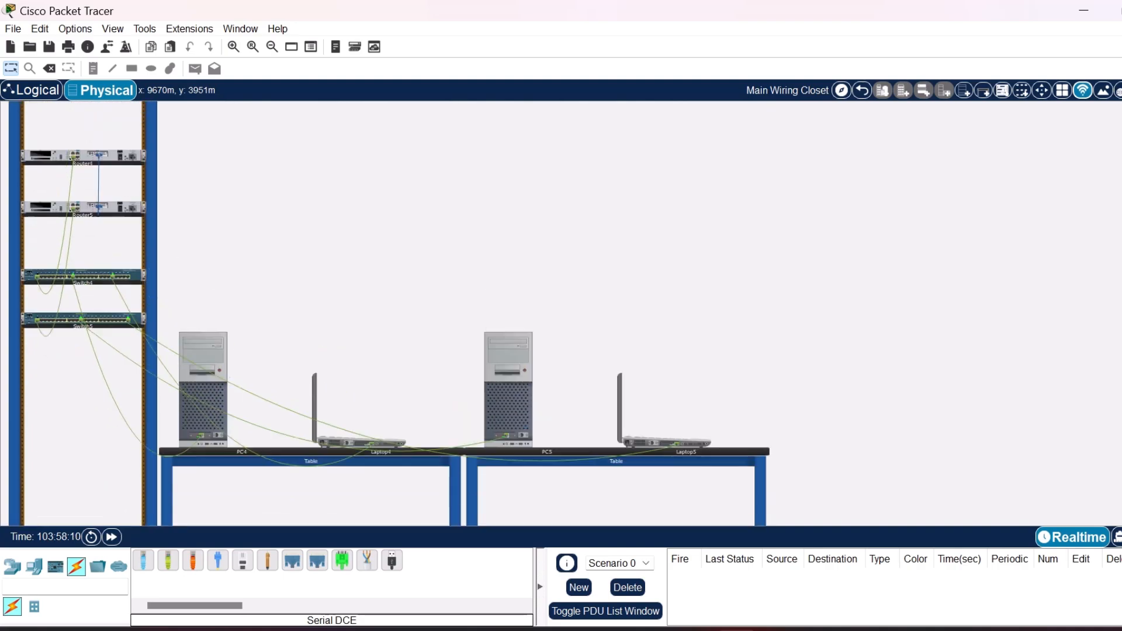
scroll(391, 313, up, 1)
In the logical topology, place Router4 under the 192.168.200.0 label, Router5 under 192.168.100.0, and each switch below its connected router.
click(33, 90)
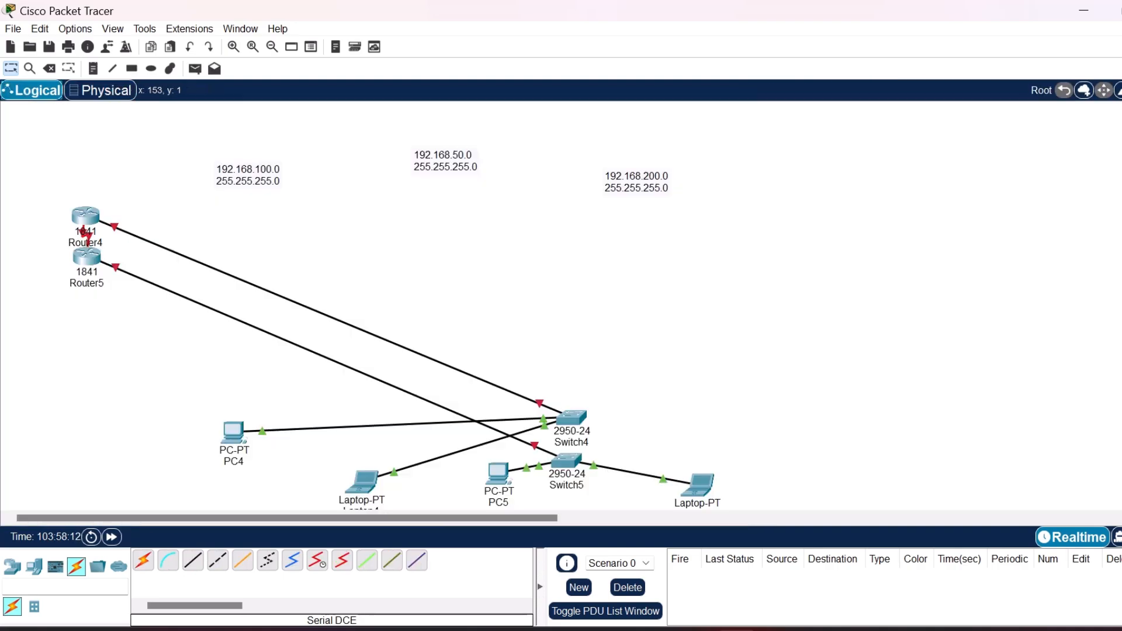
drag(86, 217, 650, 219)
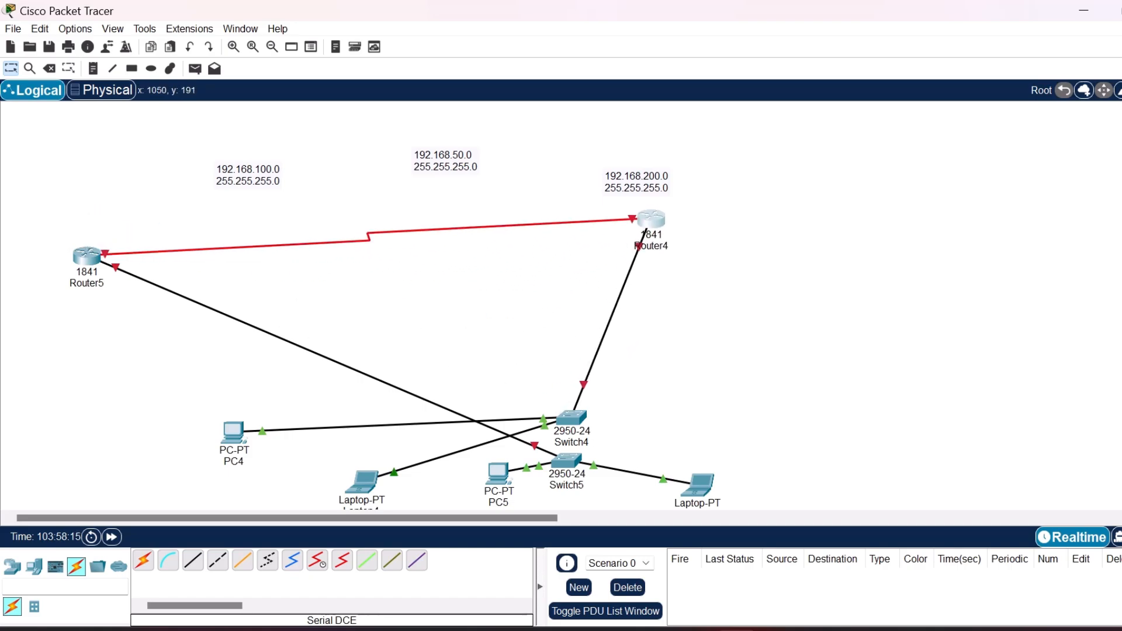
drag(87, 256, 233, 216)
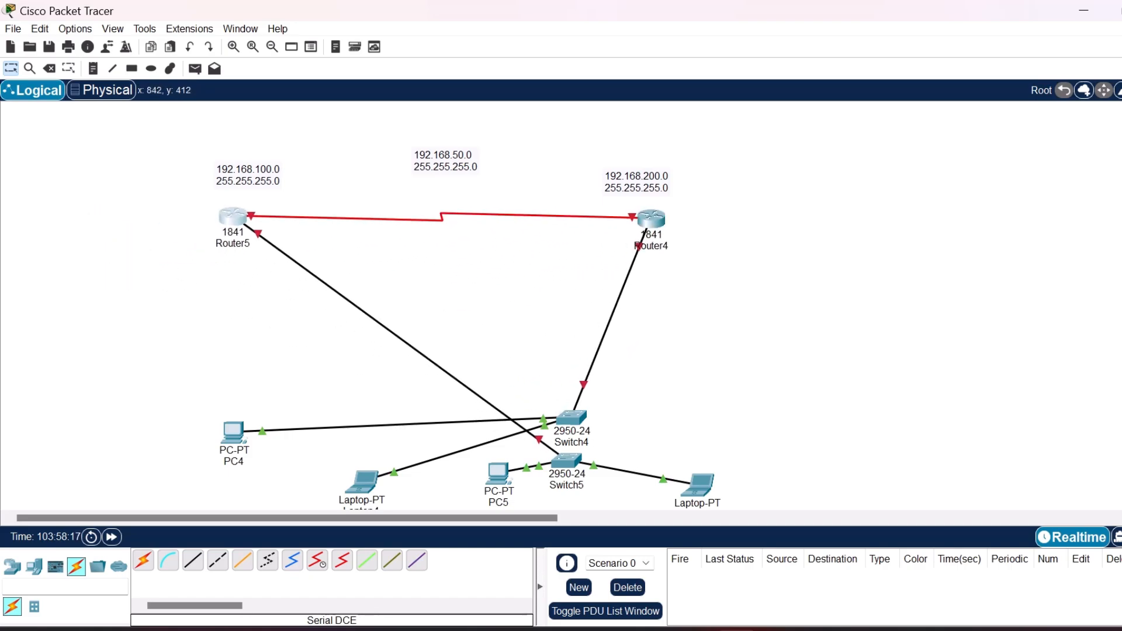
drag(566, 462, 228, 327)
drag(571, 417, 656, 334)
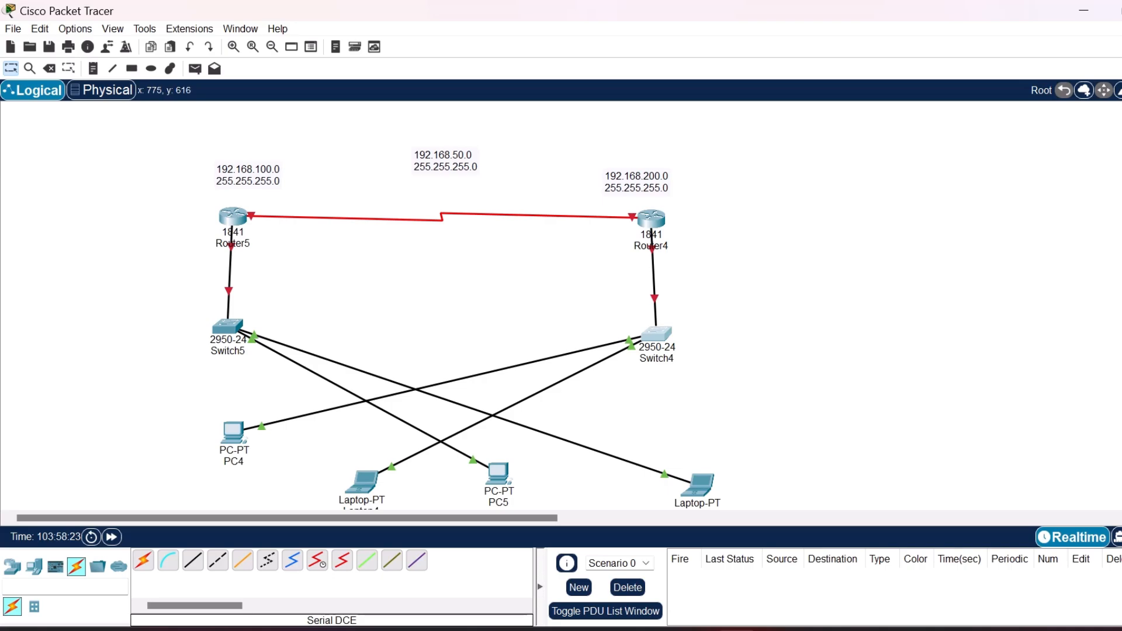
Arrange PC4 and Laptop4 below Switch4, and PC5 and Laptop5 below Switch5.
drag(363, 482, 750, 421)
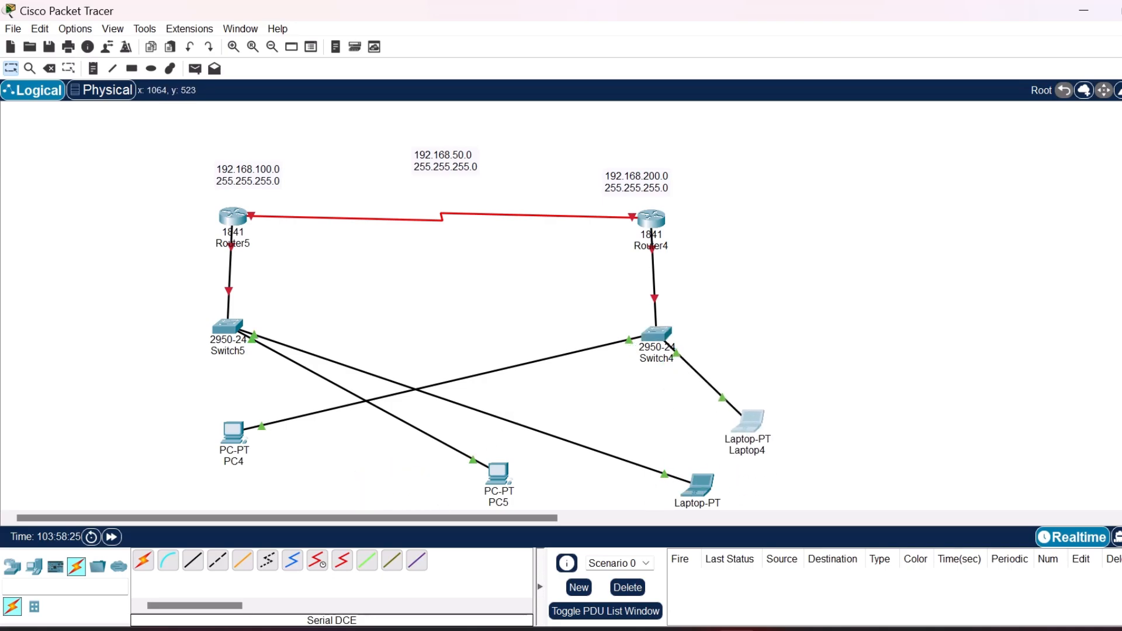
drag(233, 434, 600, 413)
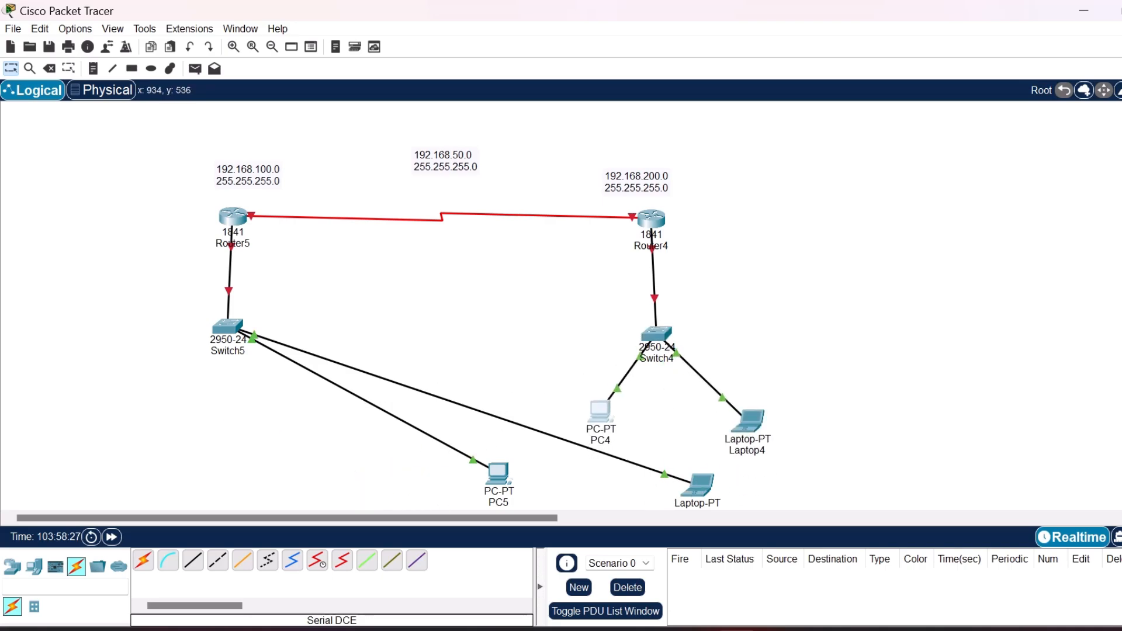
drag(499, 473, 168, 429)
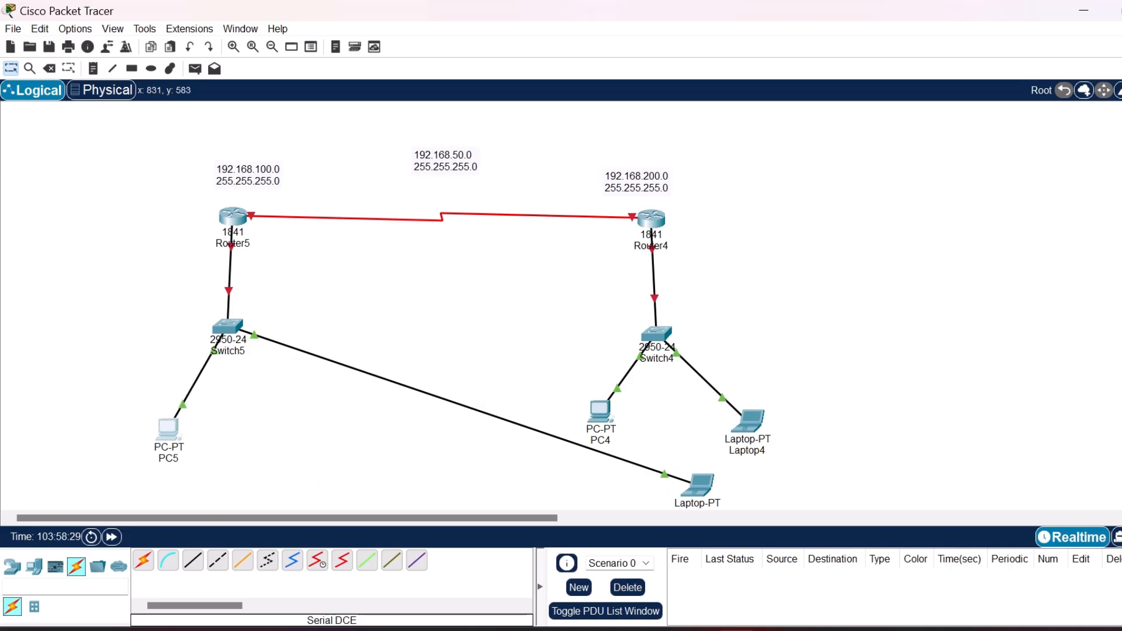
drag(700, 484, 295, 420)
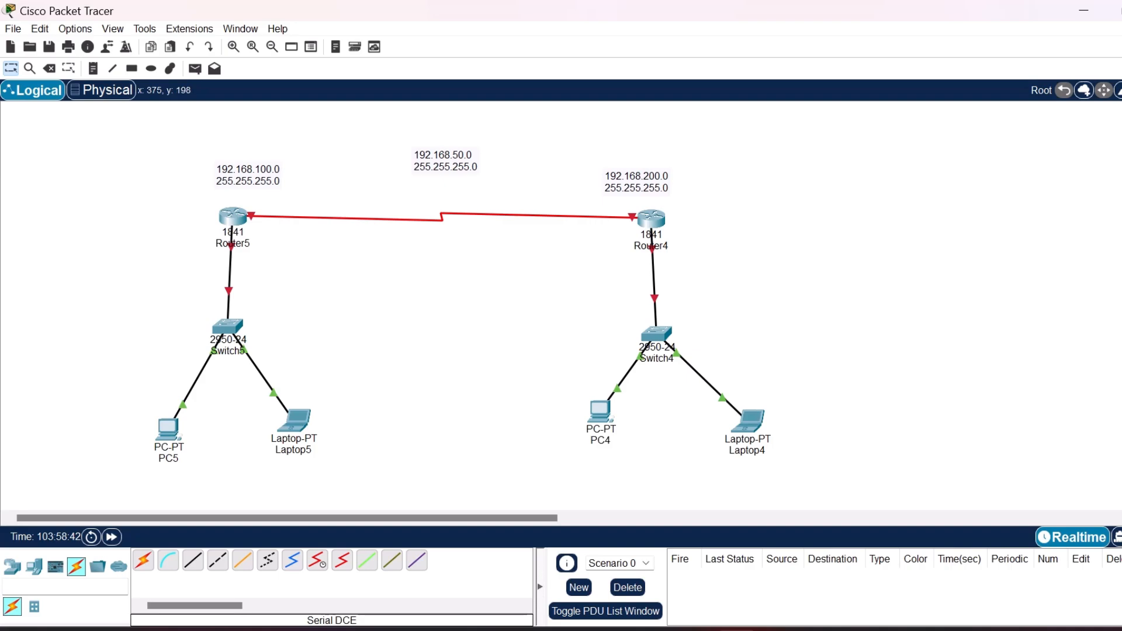
click(233, 217)
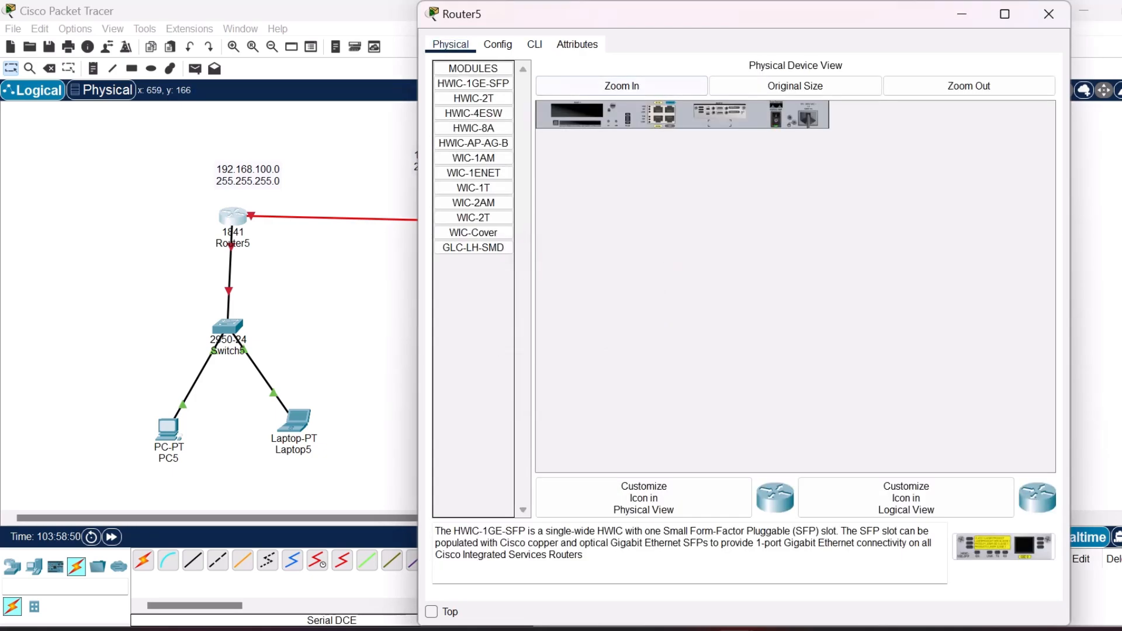
click(535, 44)
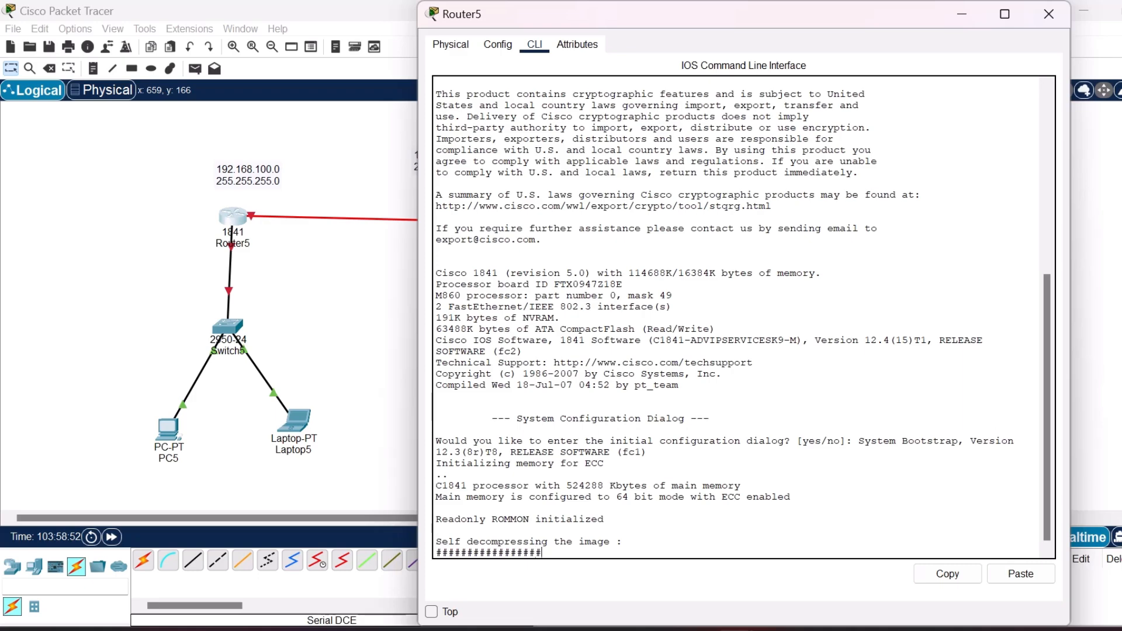
click(1050, 14)
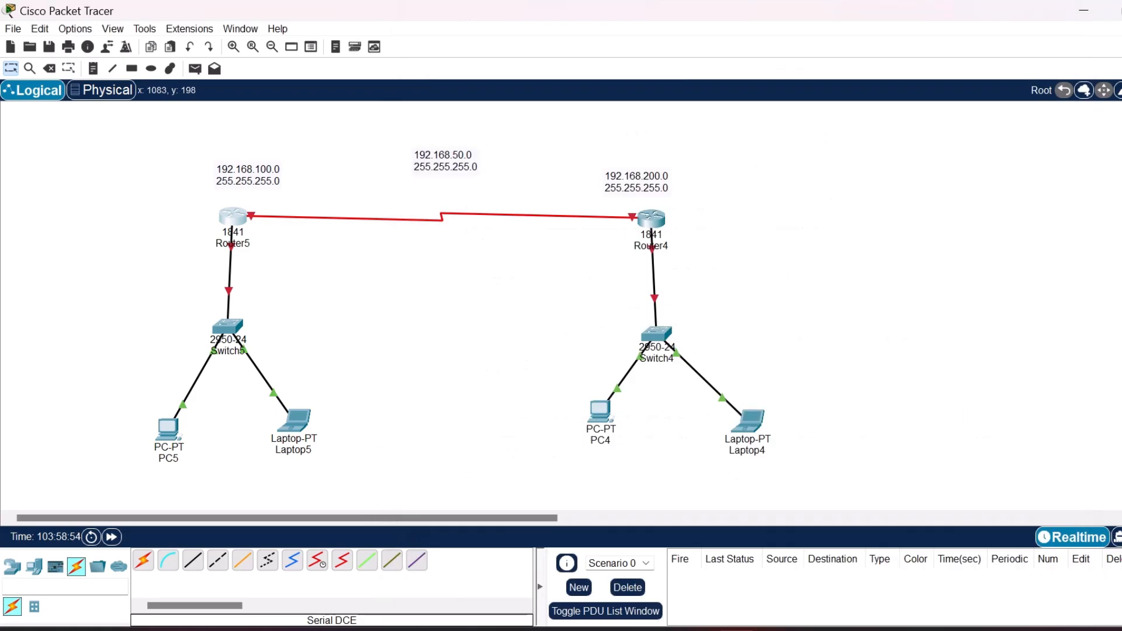
Open Router4's command line, decline the initial configuration dialog and start the console session.
click(651, 219)
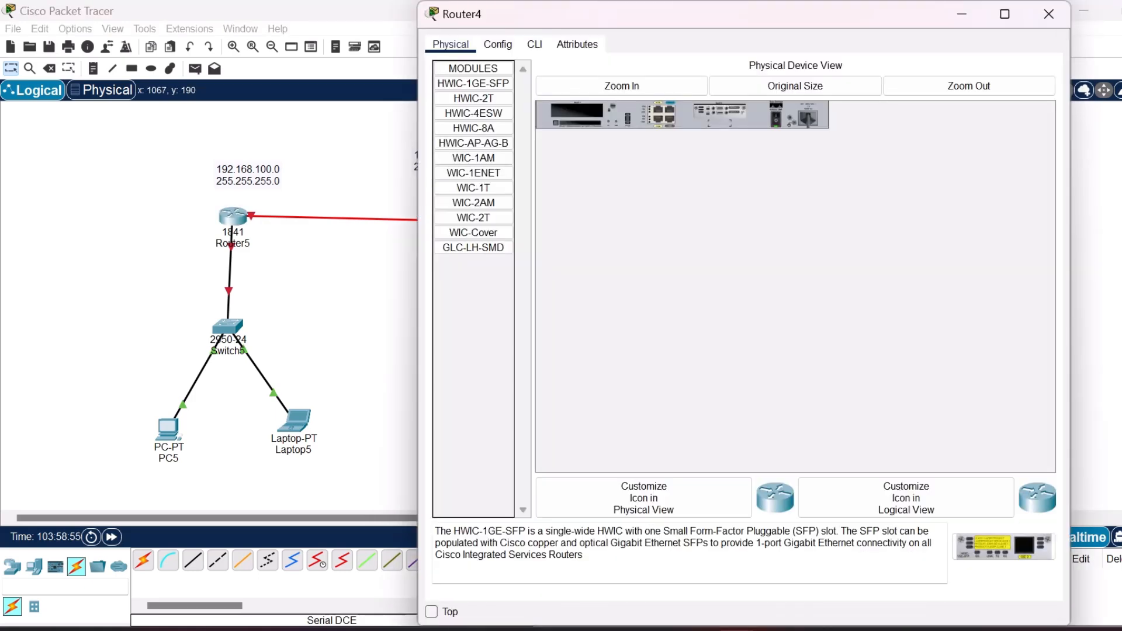
click(535, 44)
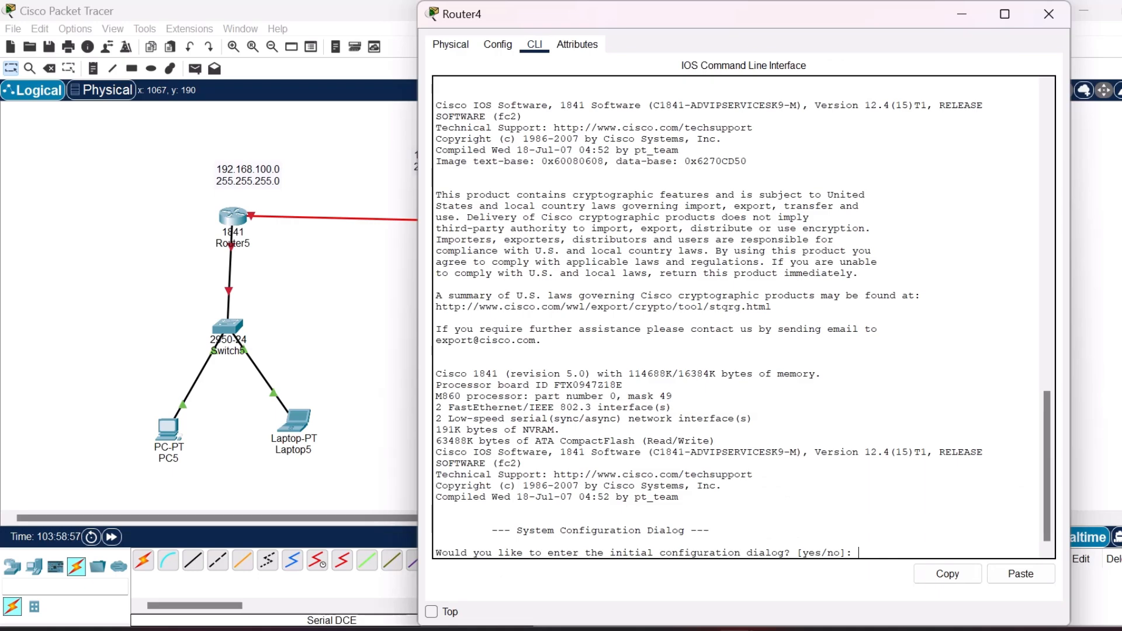
text(n)
key(Return)
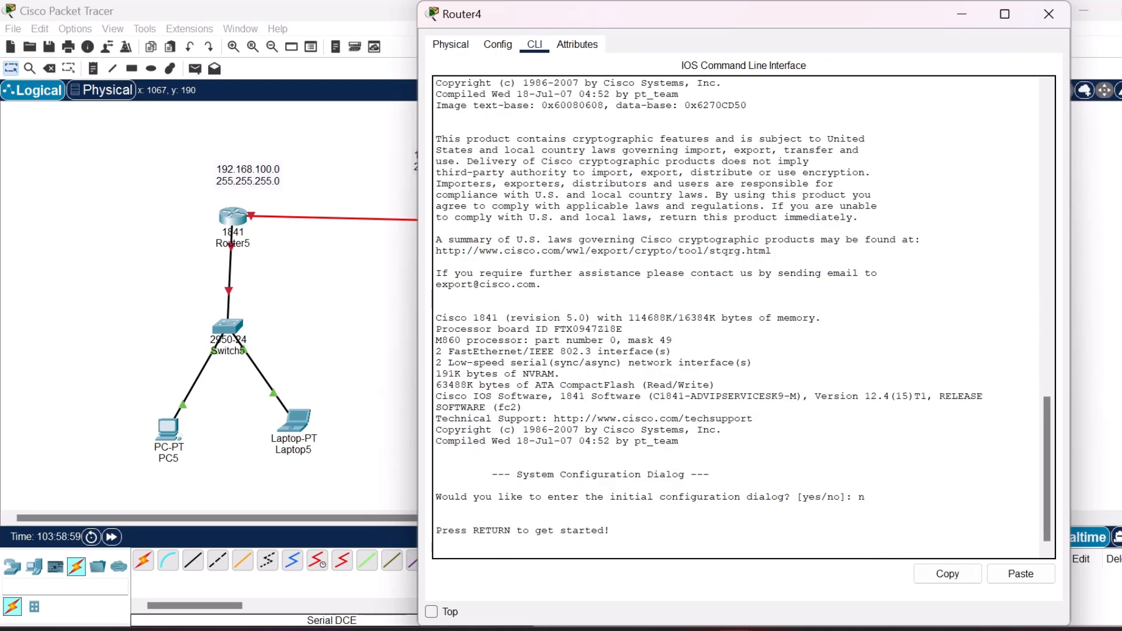
key(Return)
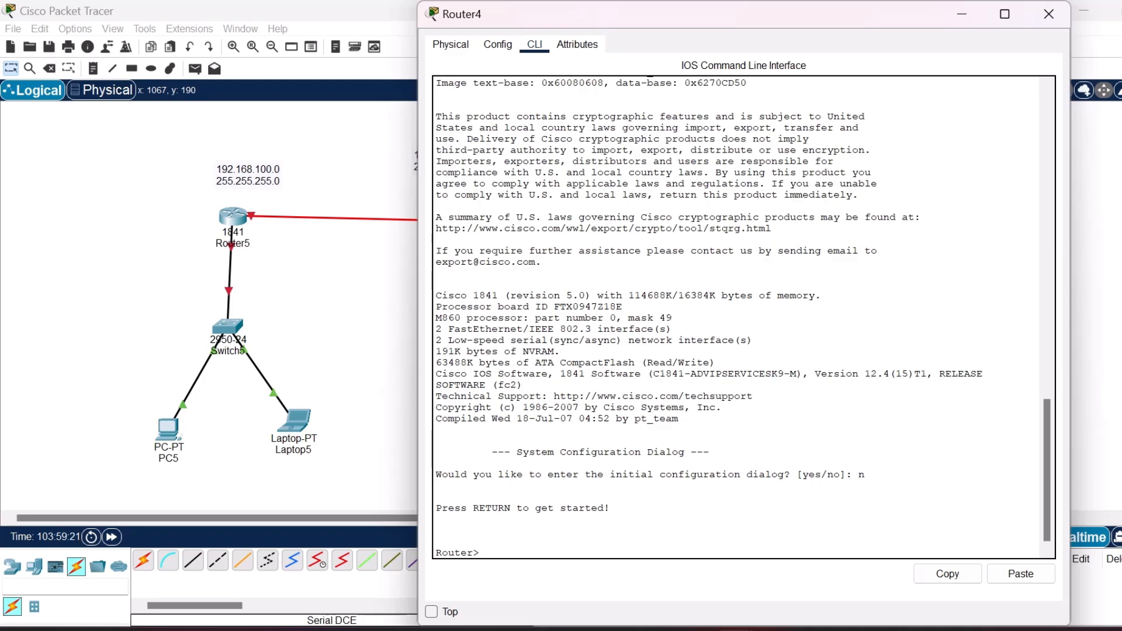
key(Return)
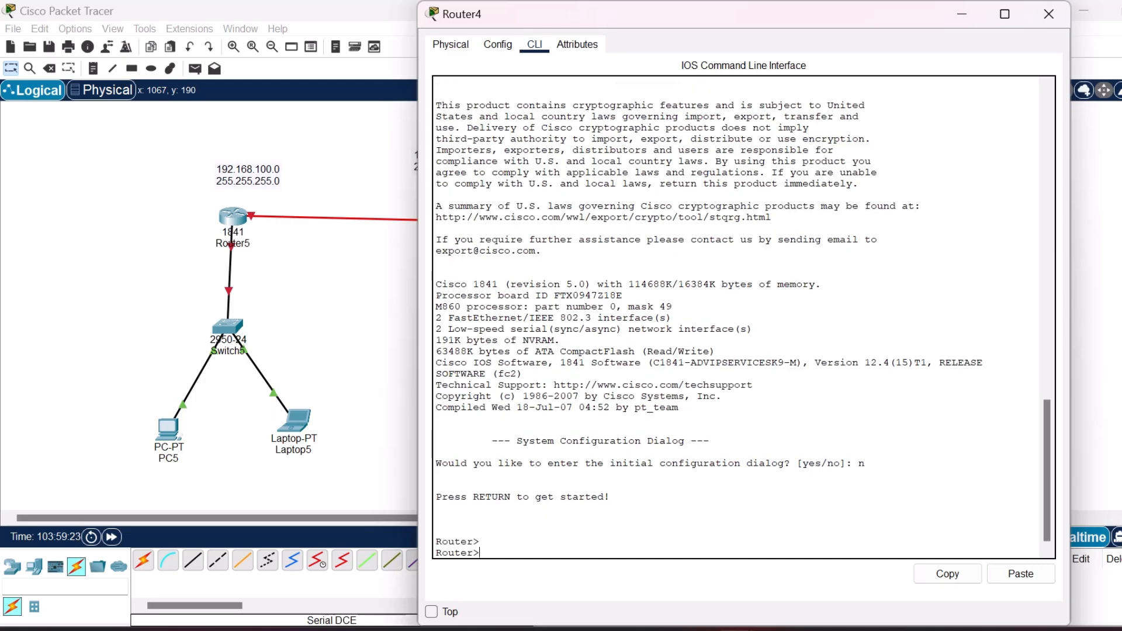
Enter privileged mode with enable, and global configuration mode with conf terminal on Router4.
text(enable)
key(Return)
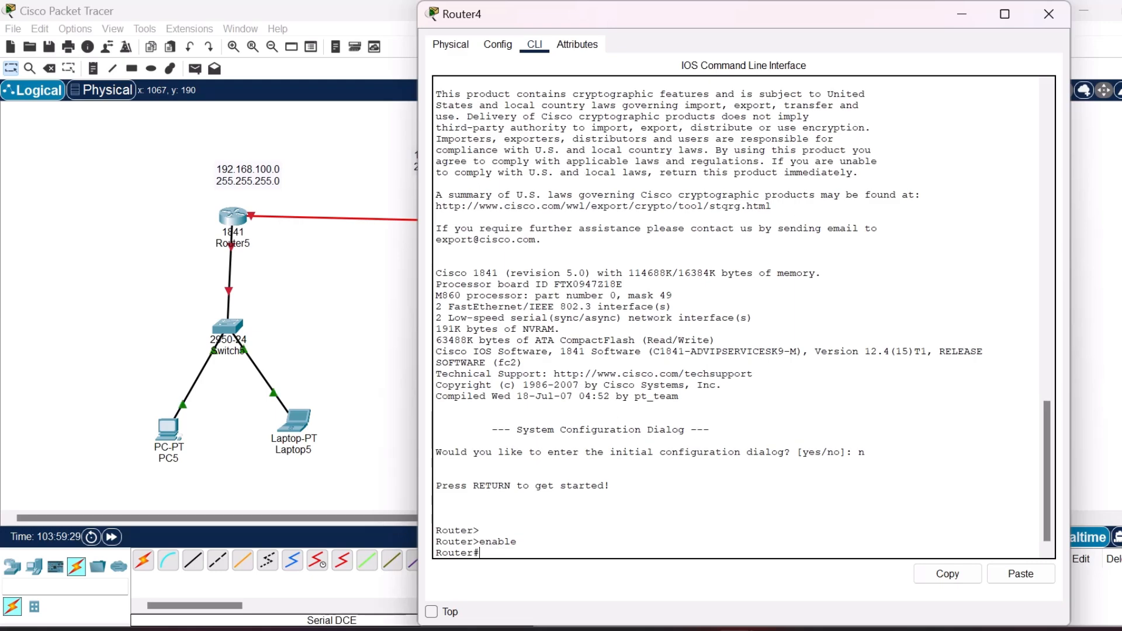
text(conf ter)
key(Tab)
key(Return)
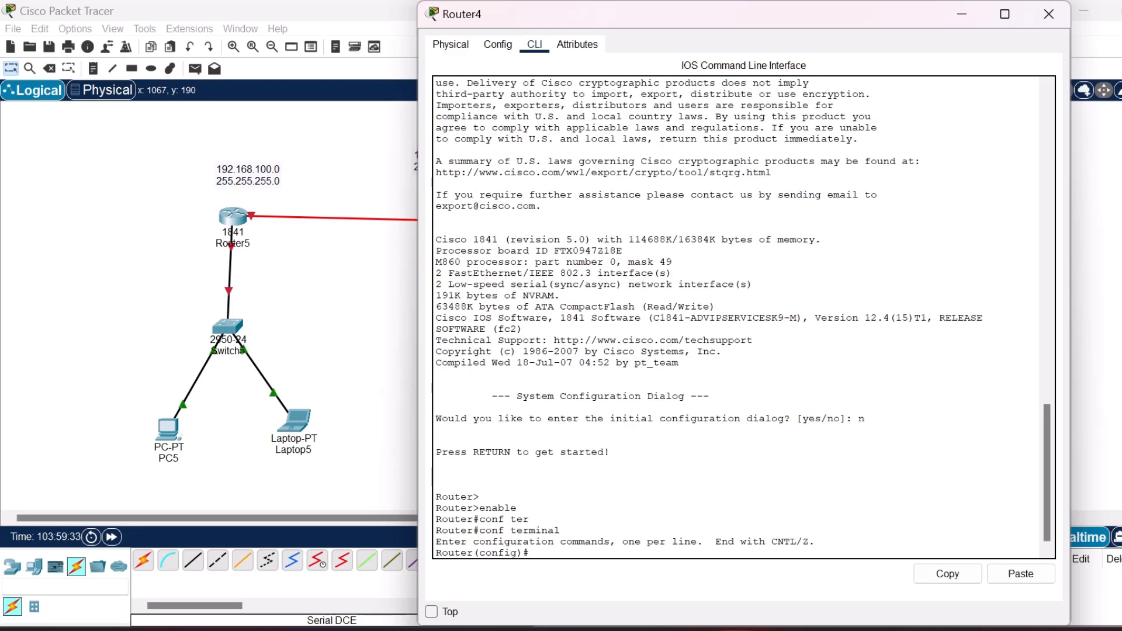
Set Router4's hostname to Rou-2.
text(hostnaee Rou-2)
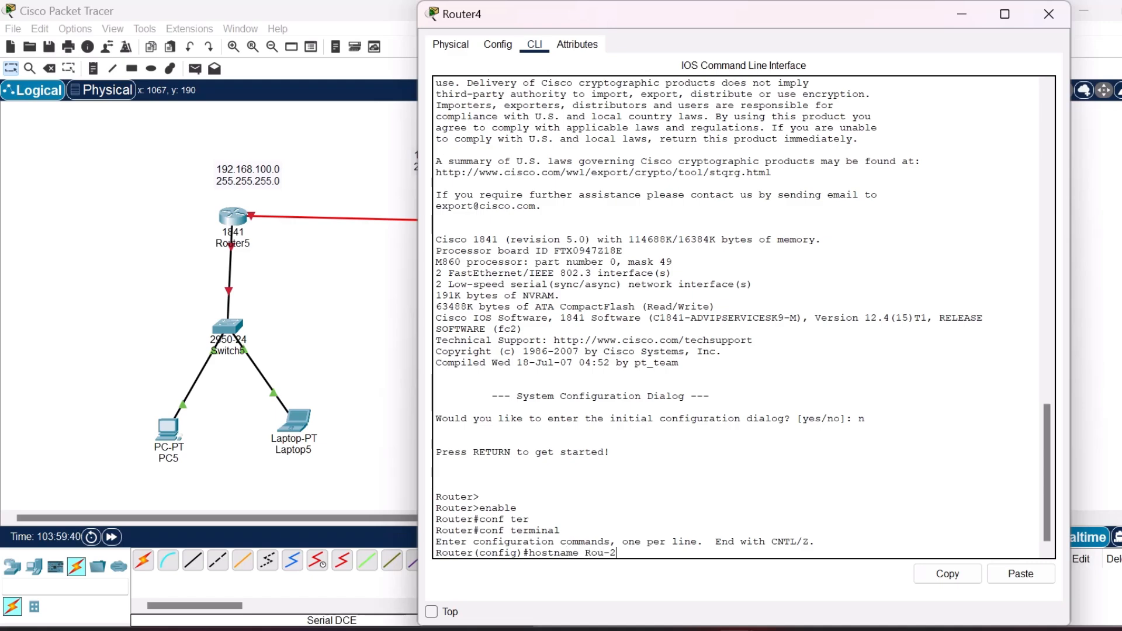
key(Return)
Enter interface configuration mode for FastEthernet 0/1 on Rou-2.
text(inter)
key(Tab)
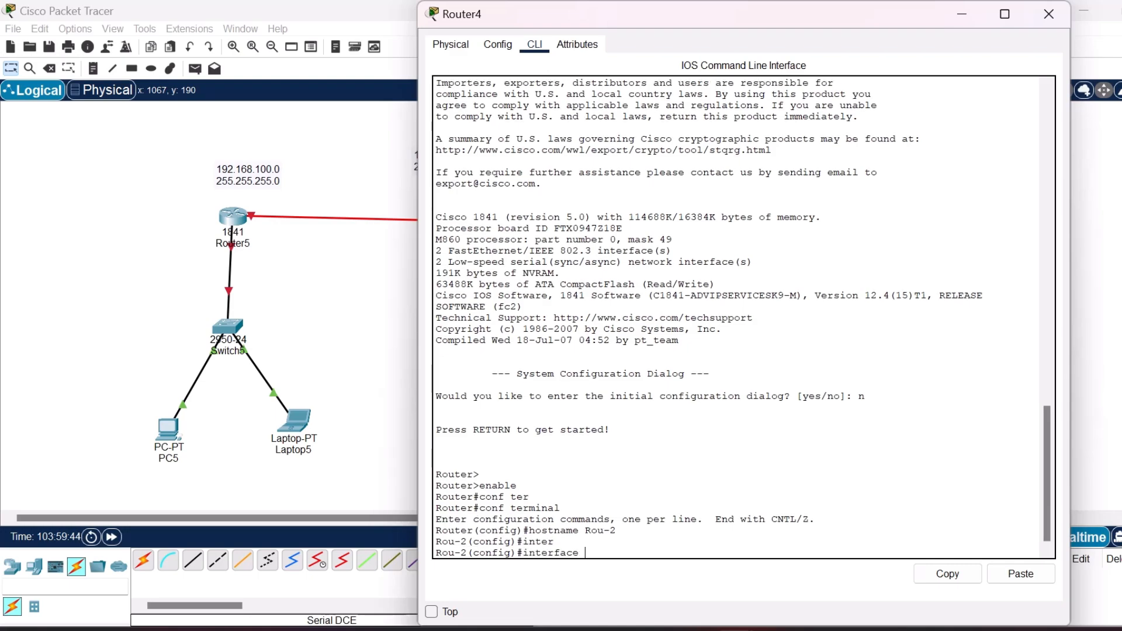
text(F)
key(Tab)
text(0)
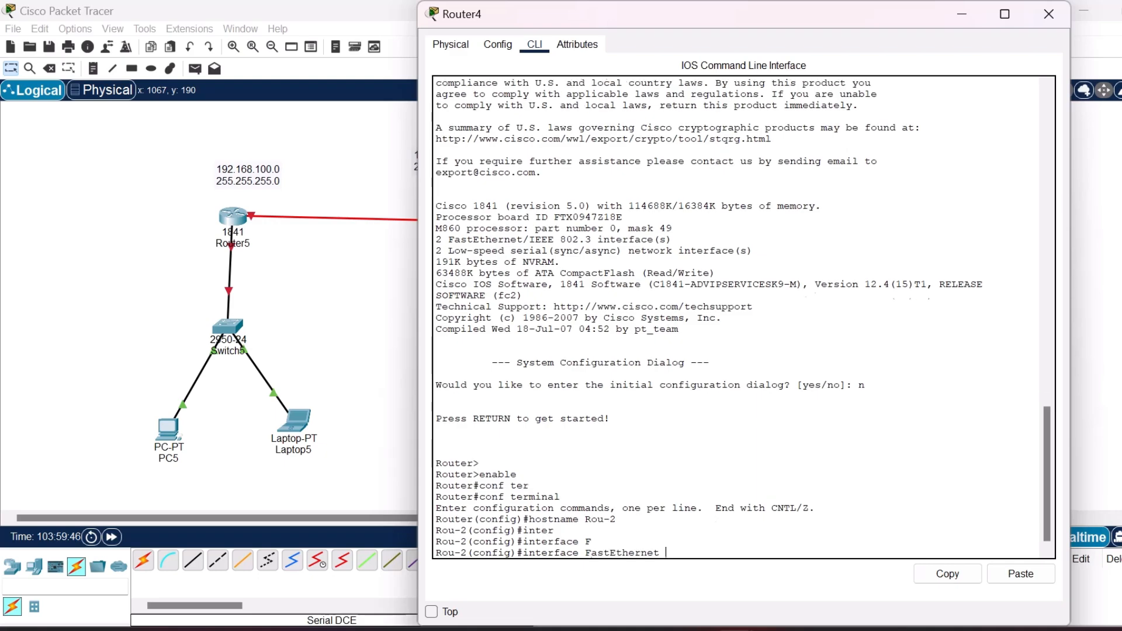
text(-7)
key(BackSpace)
text(/0)
key(BackSpace)
text(1)
key(Return)
Assign IP address 192.168.200.1 with mask 255.255.255.0 to FastEthernet 0/1 on Rou-2.
text(ig-if)#i)
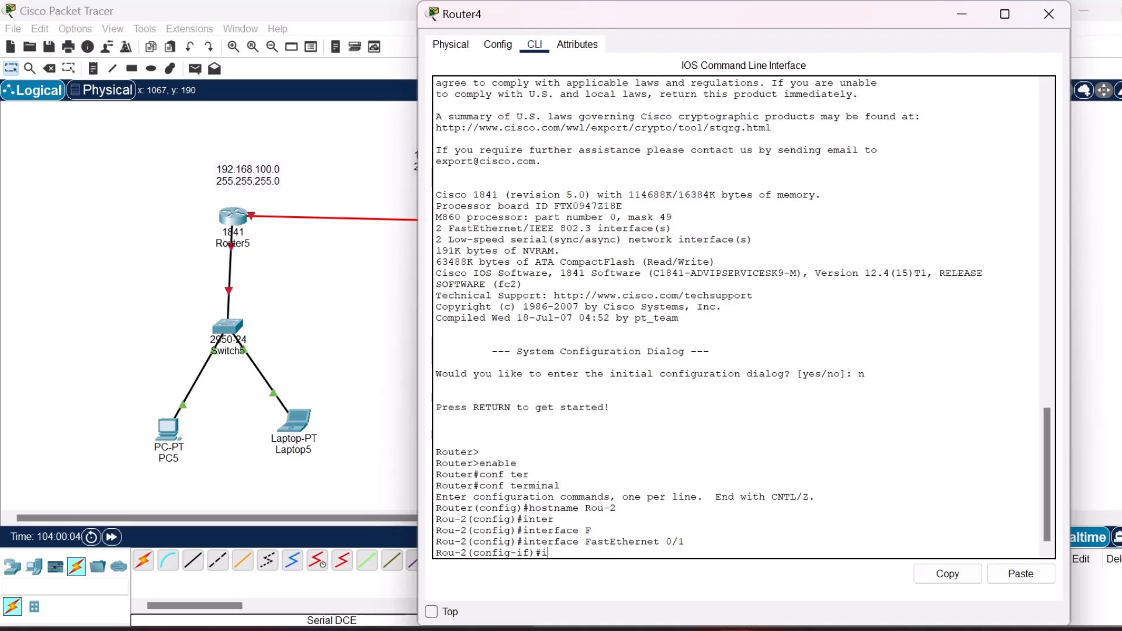
text(p add)
key(Tab)
text(192.16)
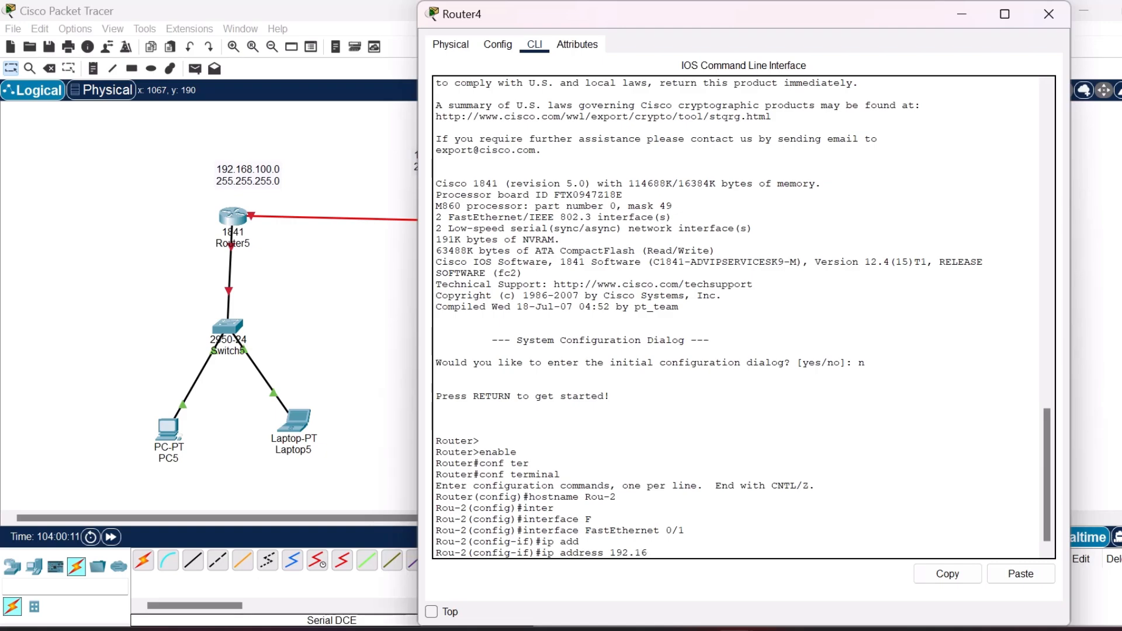
text(8.200.1 255.255.255.0)
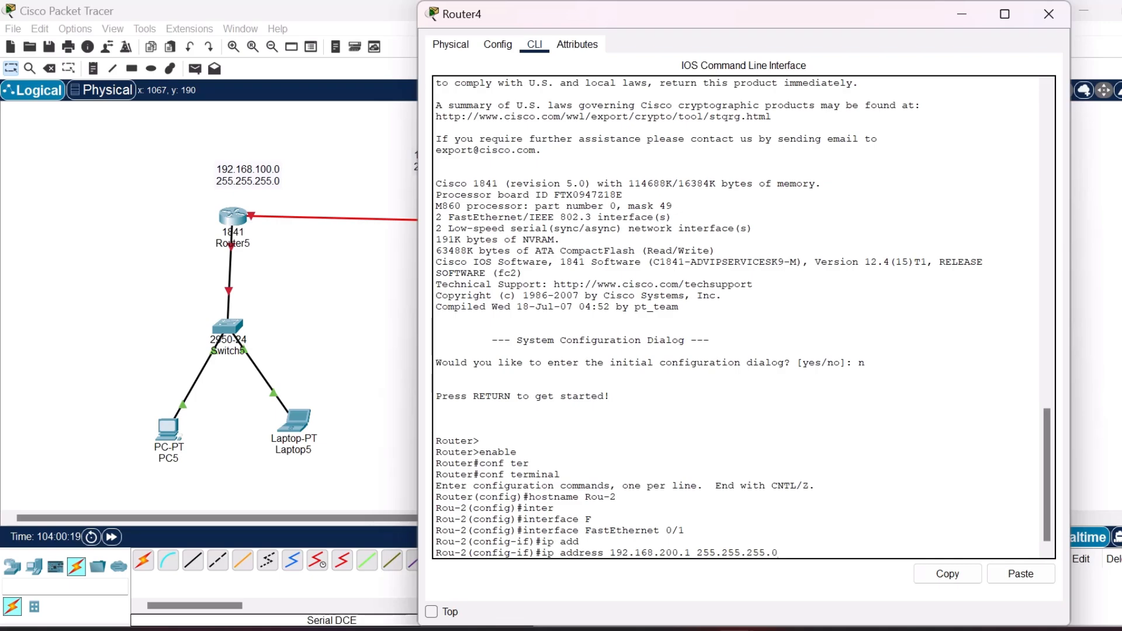
key(Return)
Enable the FastEthernet 0/1 interface on Rou-2 with the no shutdown command.
text(no shutdonw)
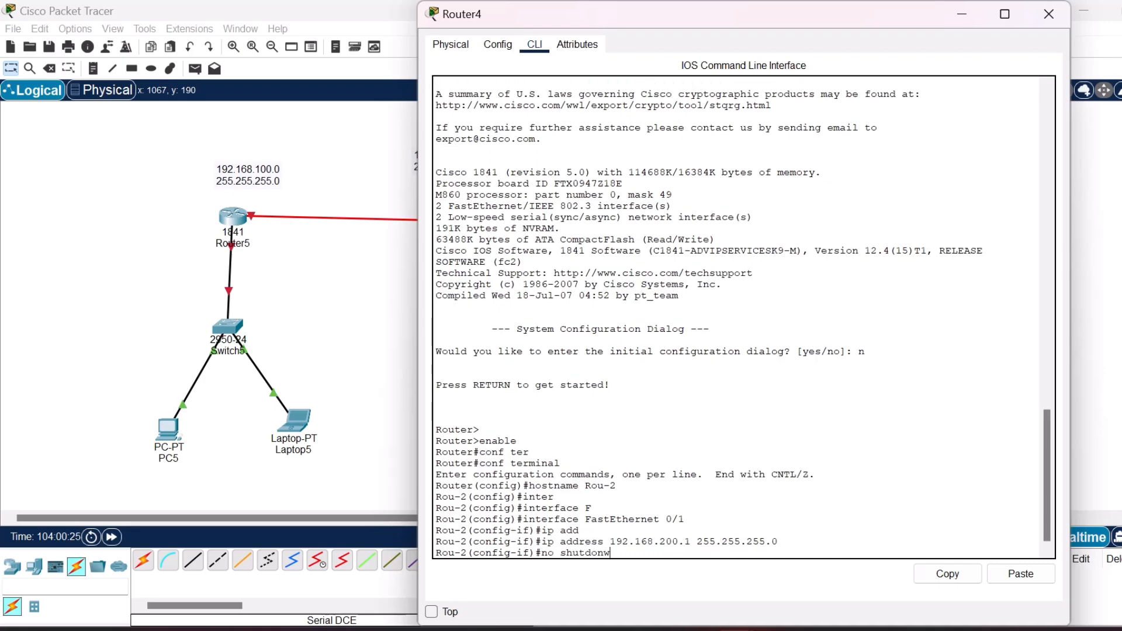
key(Return)
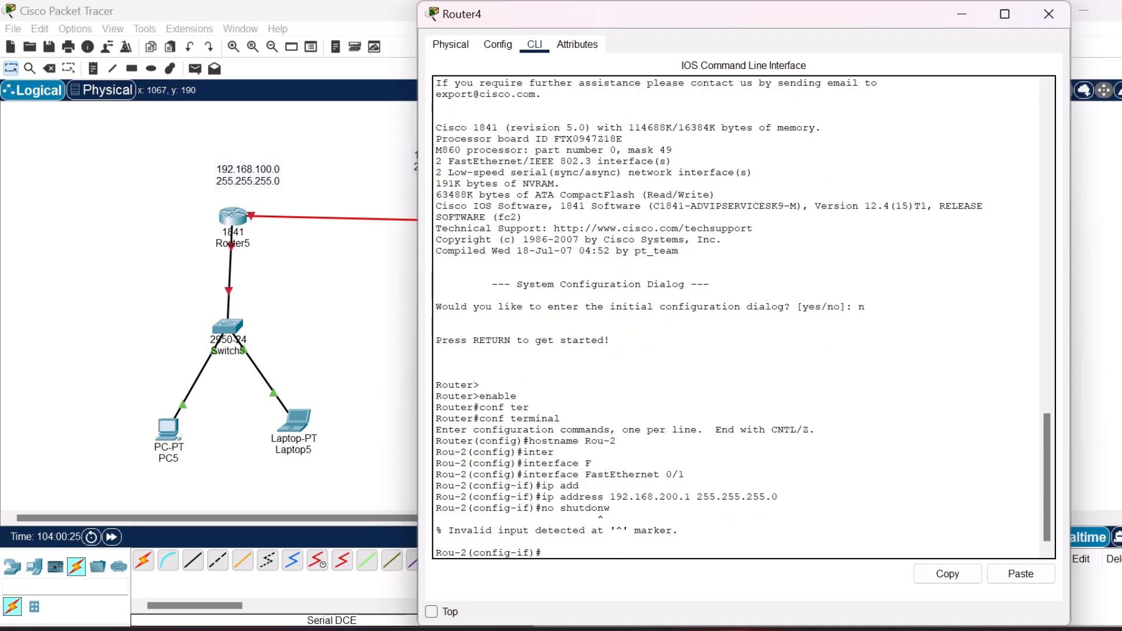
text(no shutdown)
key(Return)
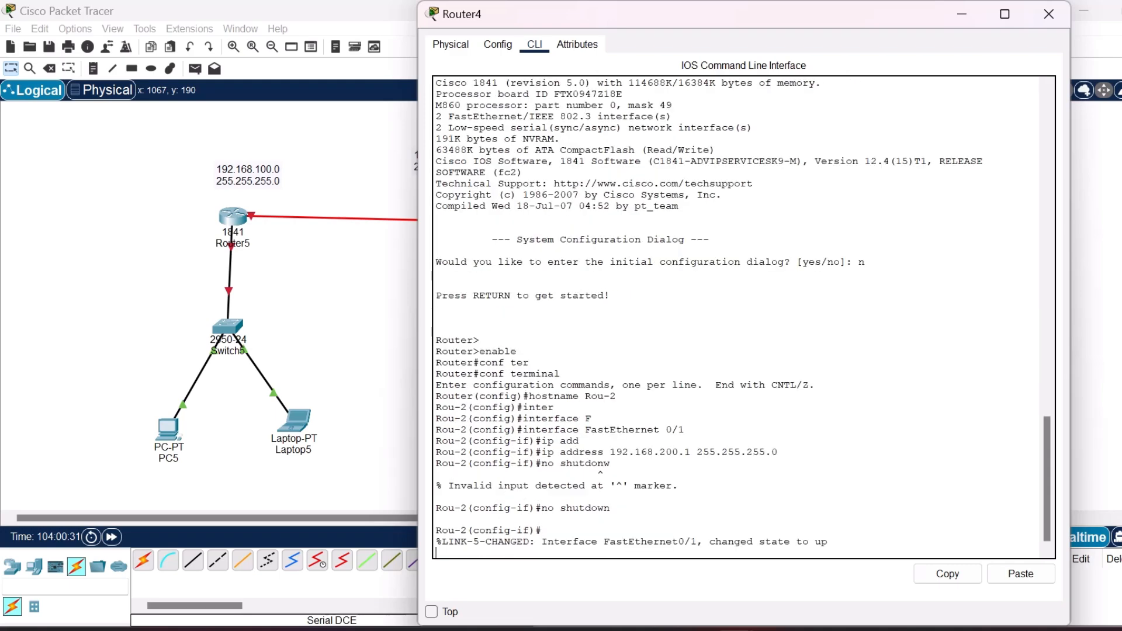
Exit back to privileged mode on Rou-2 and close Router4's configuration window.
text(exit)
key(Return)
text(exit)
key(Return)
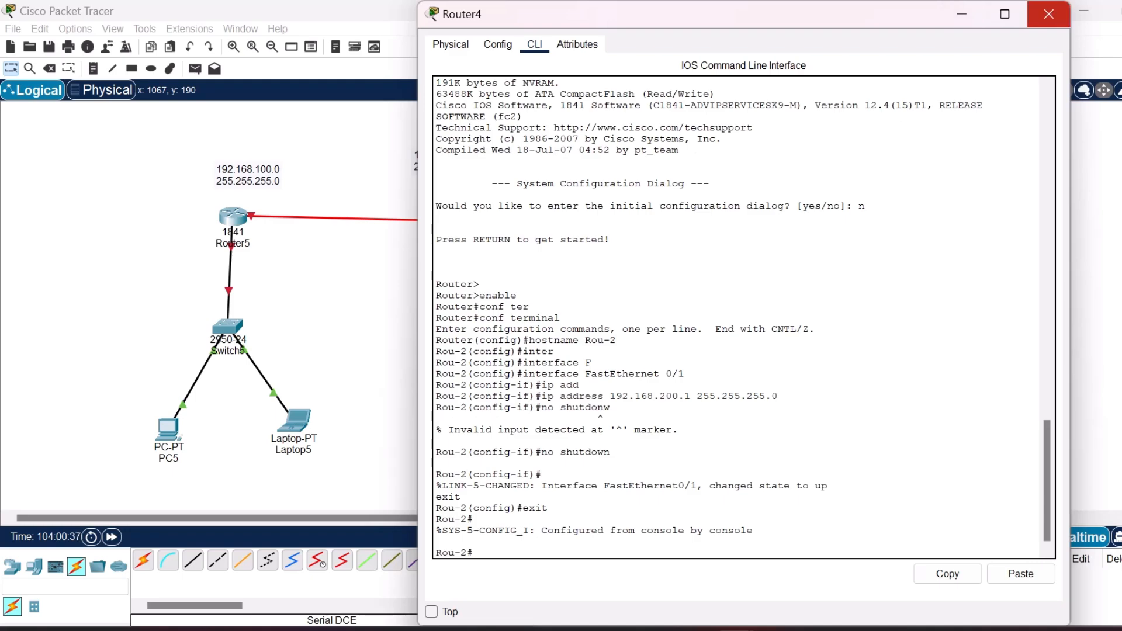
click(1049, 14)
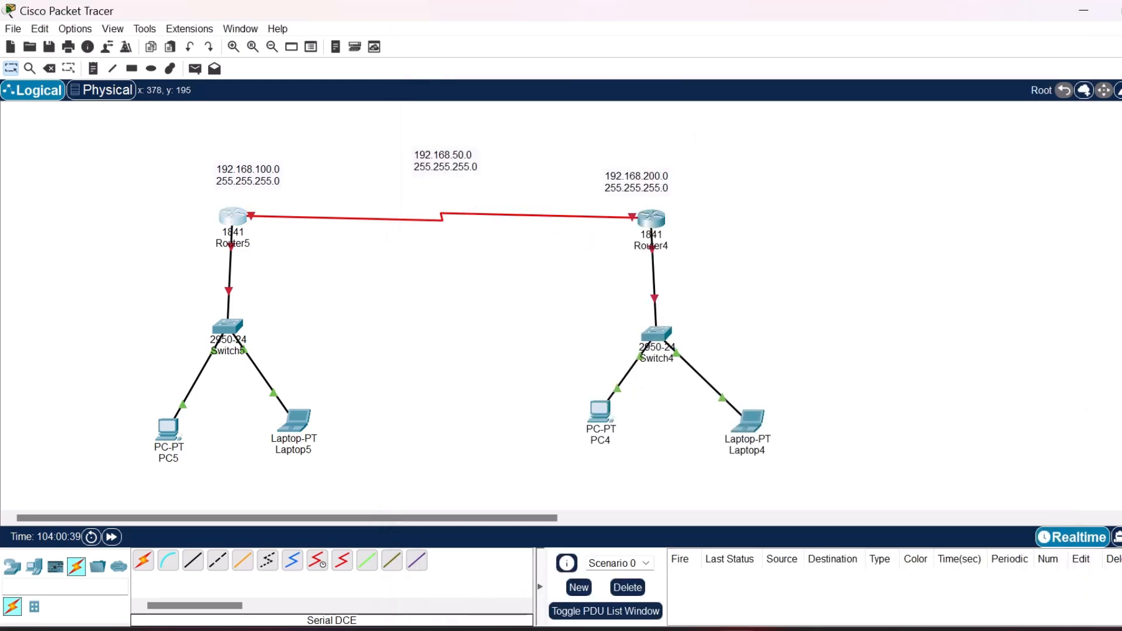
Open Router5's command line, decline the initial configuration dialog and start the console session.
click(233, 218)
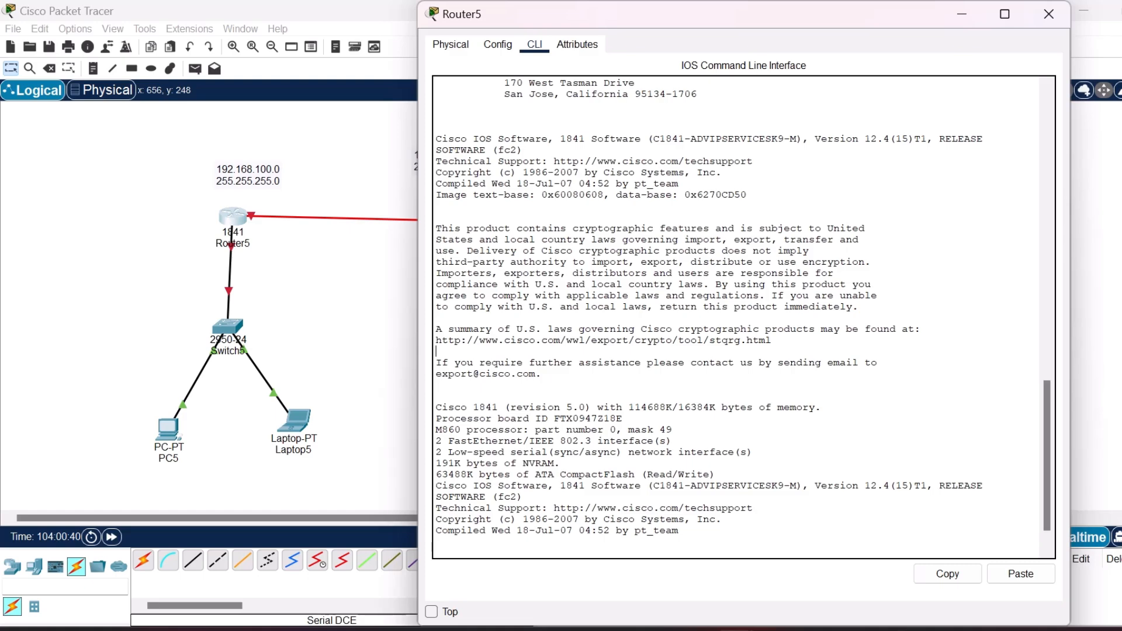
key(Return)
key(Return)
text(no)
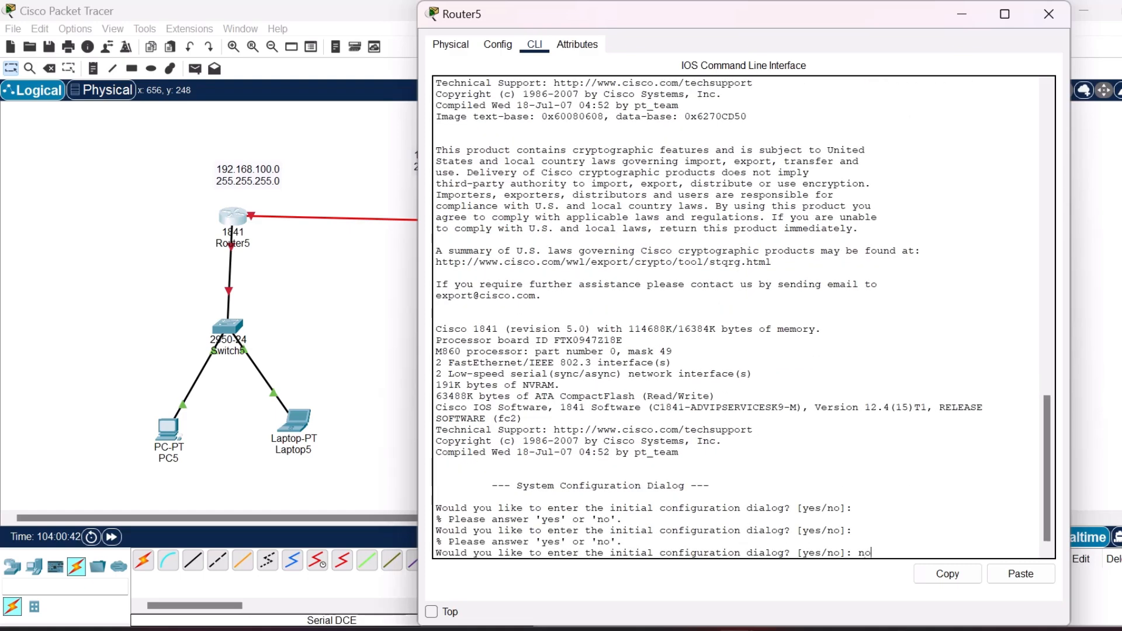
key(Return)
Enter privileged mode with enable, and global configuration mode with confi terminal on Router5.
key(Return)
key(Return)
text(enmbale)
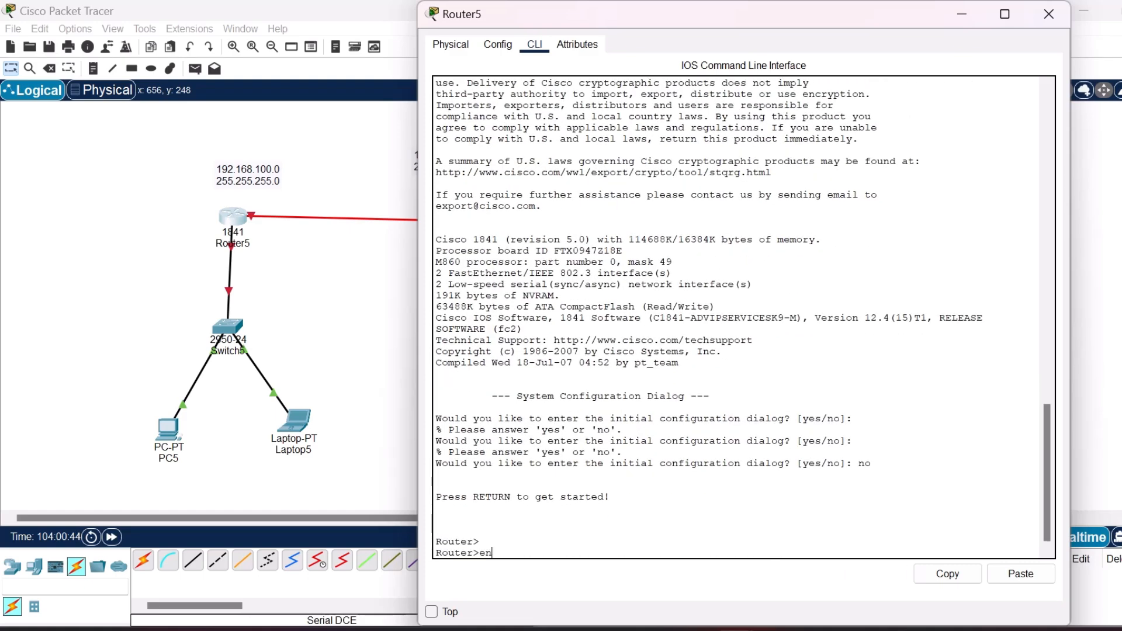
key(BackSpace)
key(BackSpace)
key(BackSpace)
key(BackSpace)
key(BackSpace)
text(able)
key(Return)
text(confi ter)
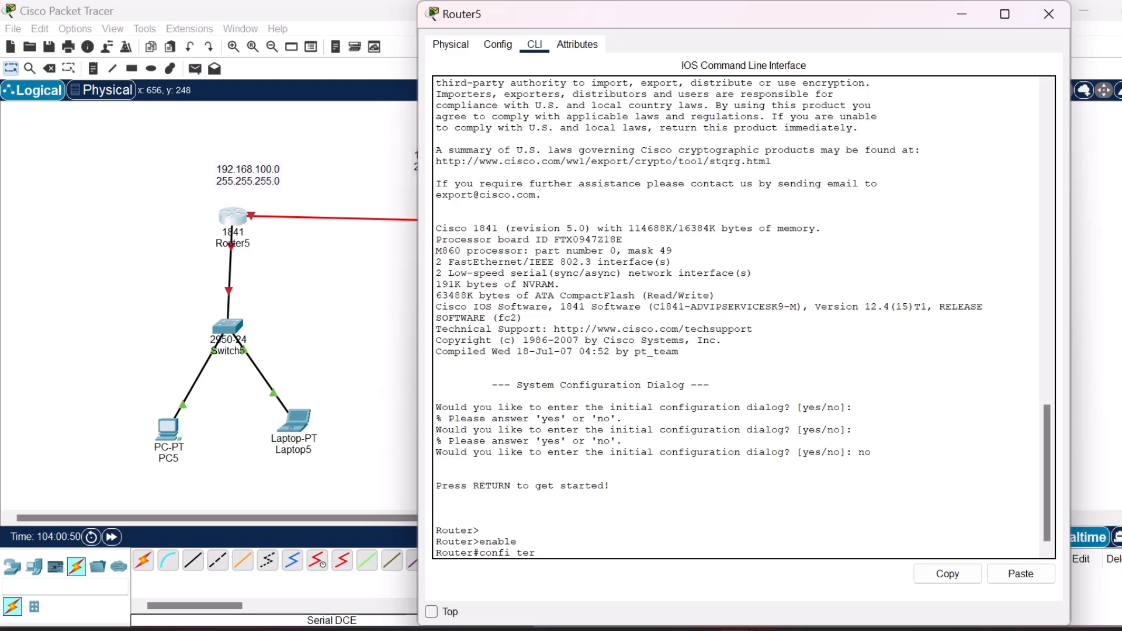
key(Tab)
key(Return)
Set Router5's hostname to Rou-1.
text(hostname)
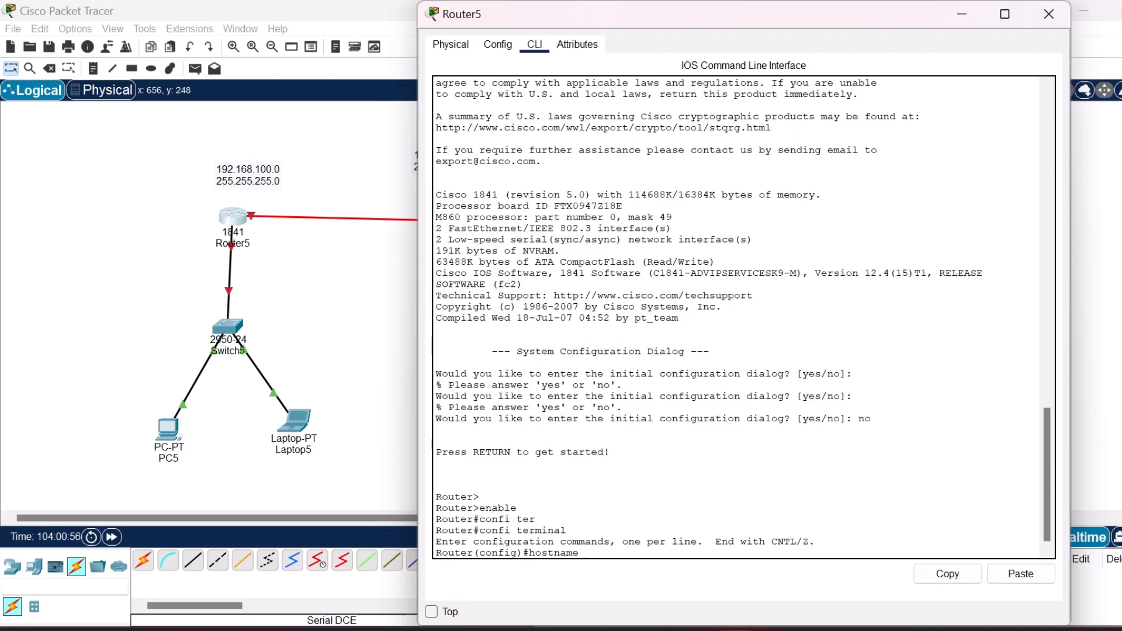
text( Rou-1)
key(Return)
Enter interface configuration mode for FastEthernet 0/1 on Rou-1.
text(inte)
key(Tab)
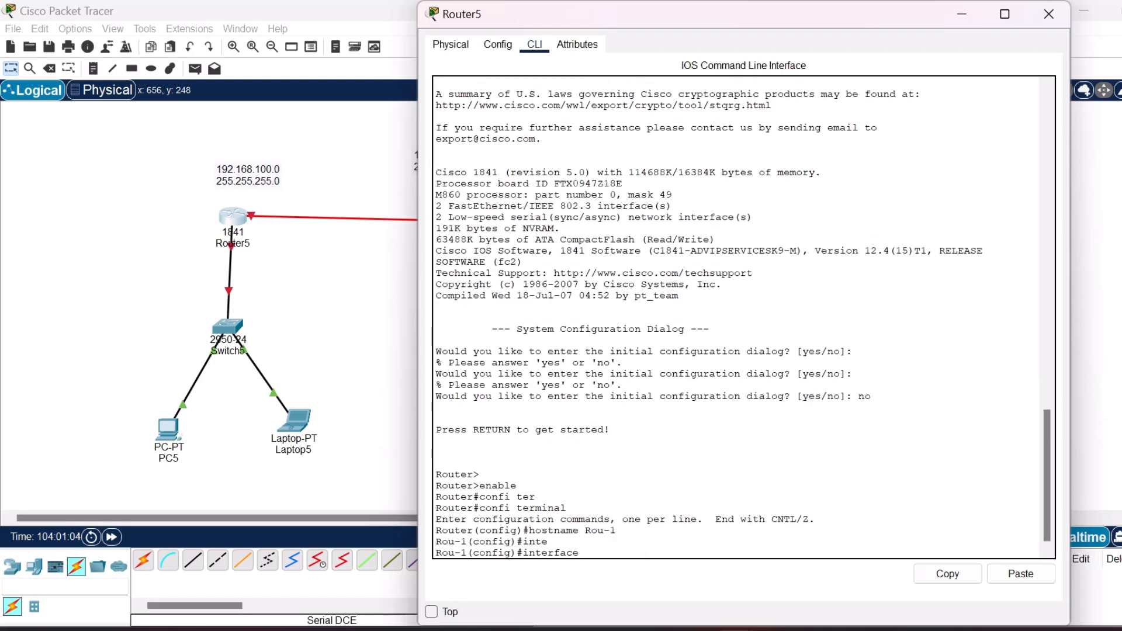
text(f)
key(Tab)
text(0/1)
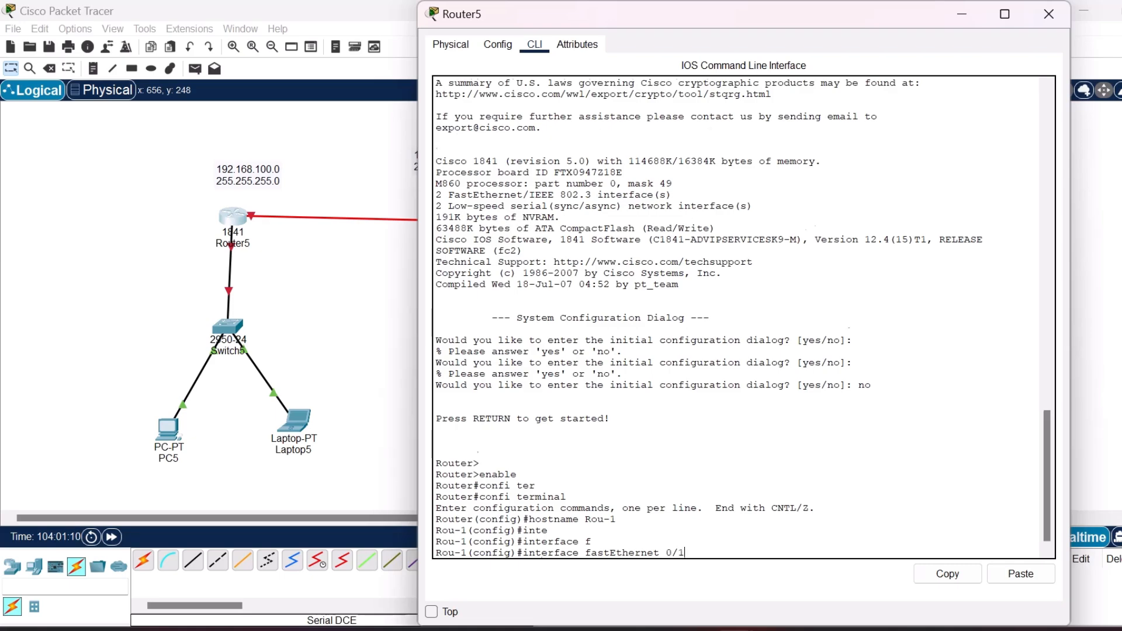
key(Return)
Assign IP address 192.168.100.1 with mask 255.255.255.0 to FastEthernet 0/1 on Rou-1.
text(ip add)
key(Tab)
text(192.16)
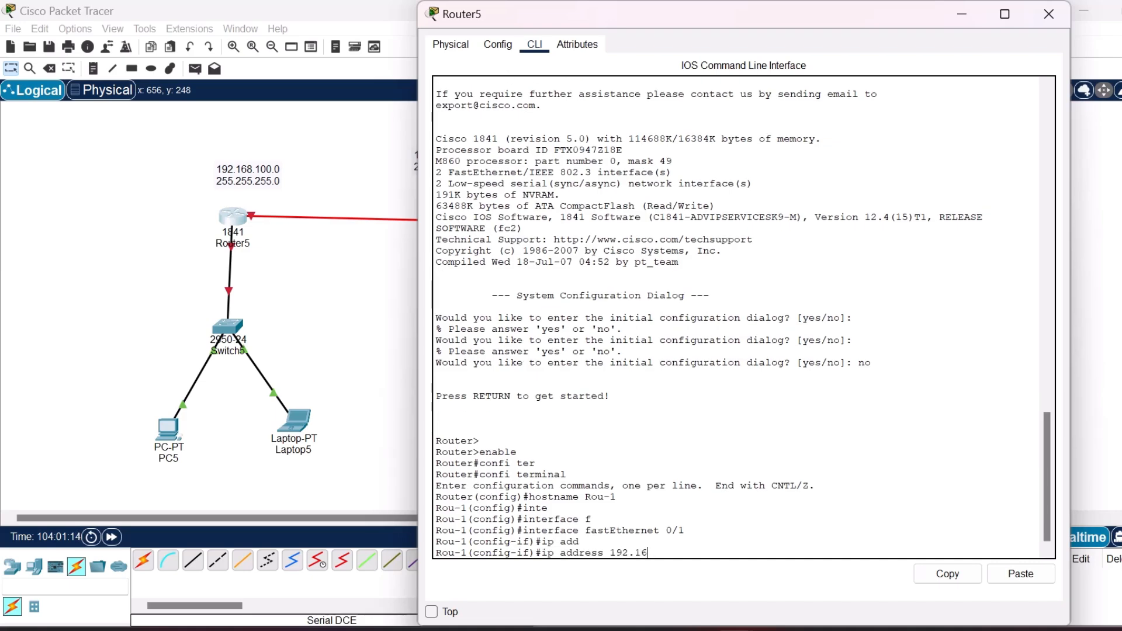
text(8.100.1 255.255.255.0)
key(Return)
Enable the FastEthernet 0/1 interface on Rou-1 with the no shutdown command.
text(no shut)
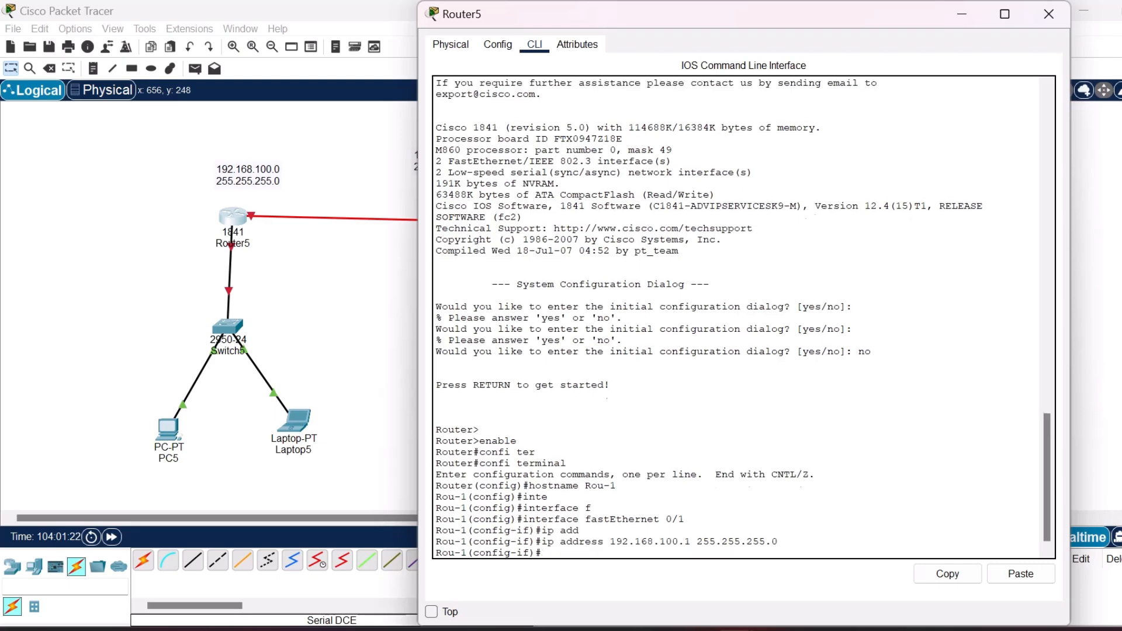
text(down)
key(Return)
Exit back to privileged mode on Rou-1 and close Router5's configuration window.
text(exit)
key(Return)
text(exit)
key(Return)
key(Return)
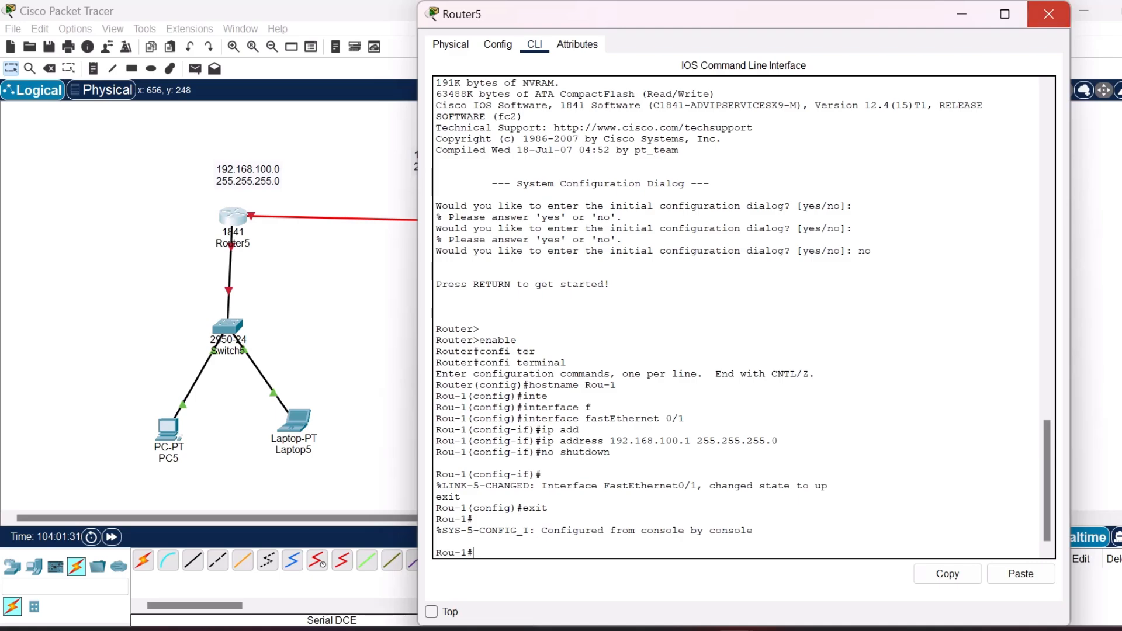
click(1049, 14)
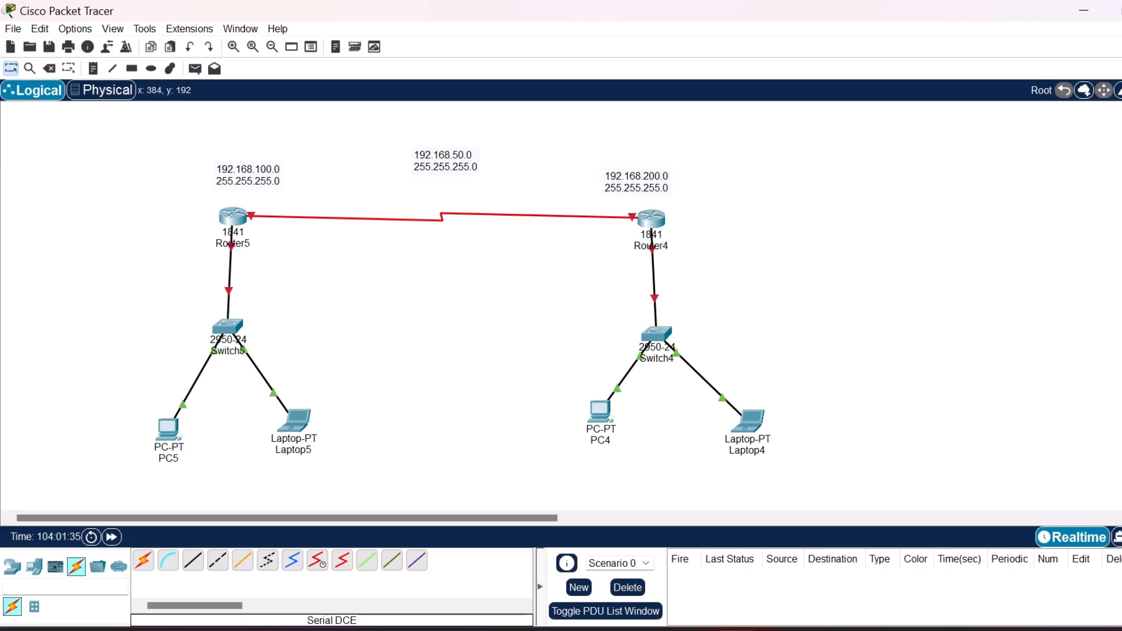
Reconnect the router ends of both router-to-switch cables to FastEthernet0/1 on Router5 and on Router4.
mouse_move(232, 223)
mouse_move(646, 228)
mouse_move(230, 265)
key(Delete)
click(231, 217)
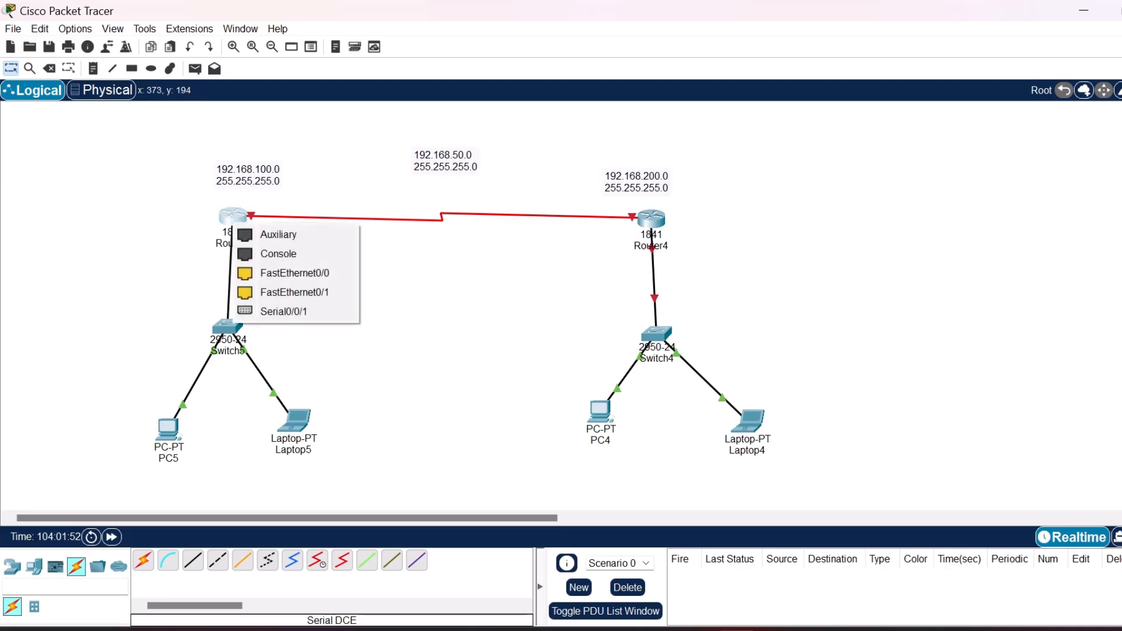
click(275, 273)
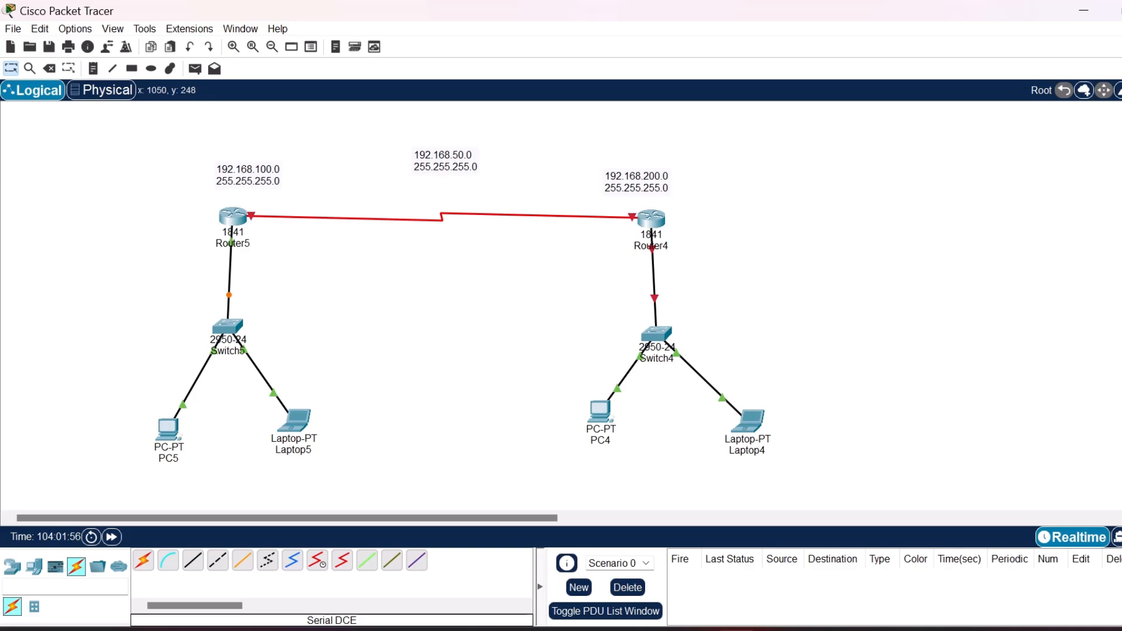
click(647, 222)
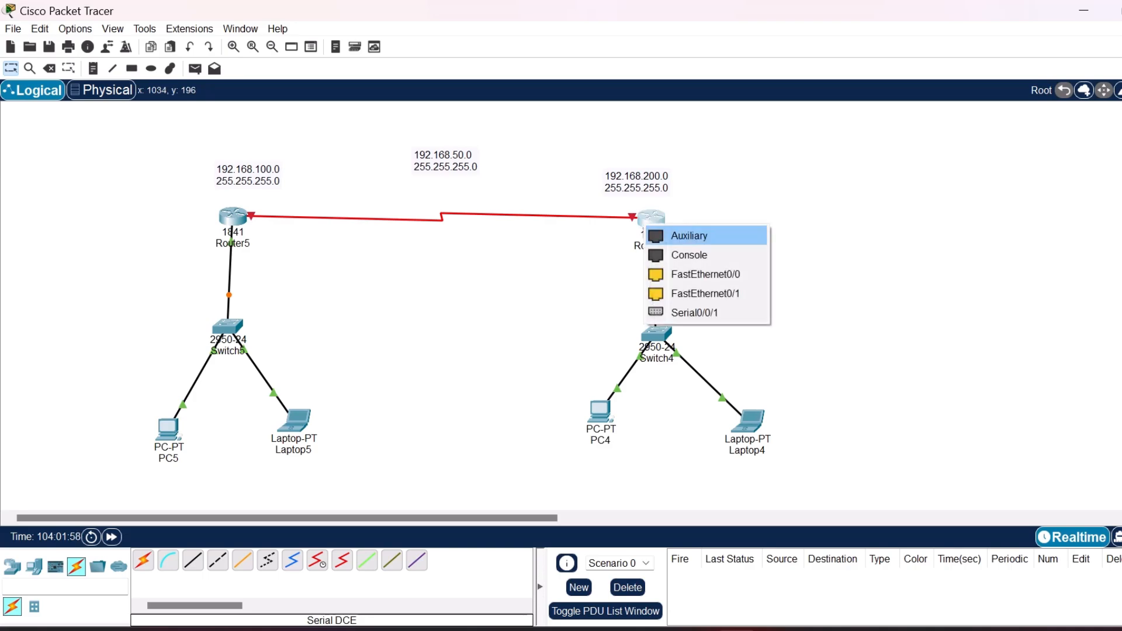
click(705, 293)
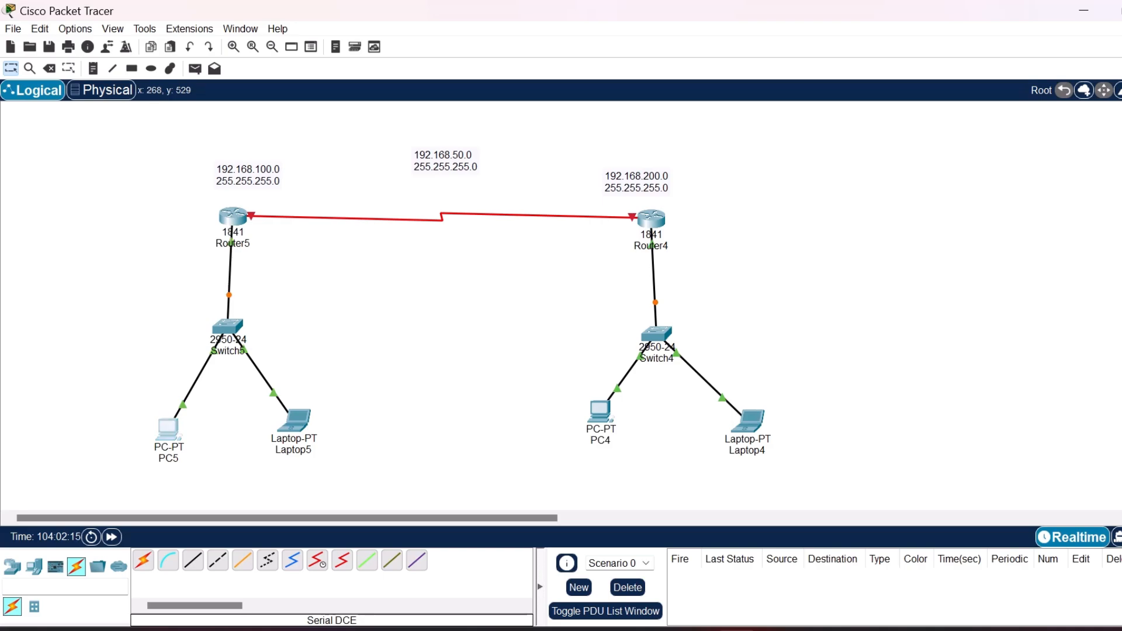
Set PC5's static IPv4 address to 192.168.100.10 with subnet mask 255.255.255.0.
click(168, 429)
click(545, 44)
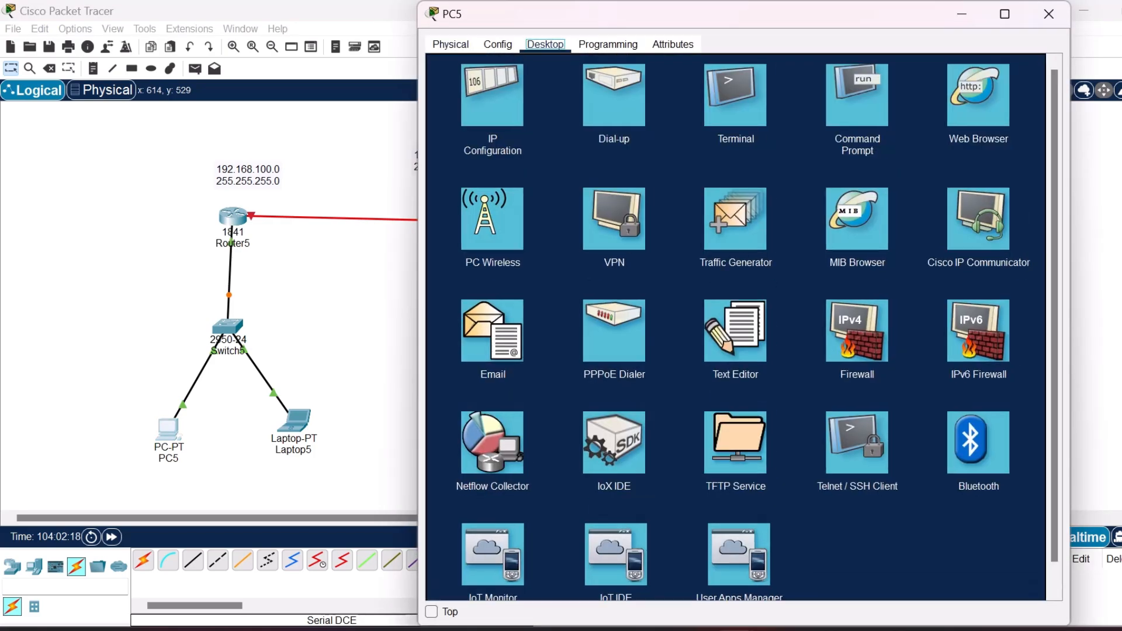
click(493, 97)
click(660, 145)
text(192.)
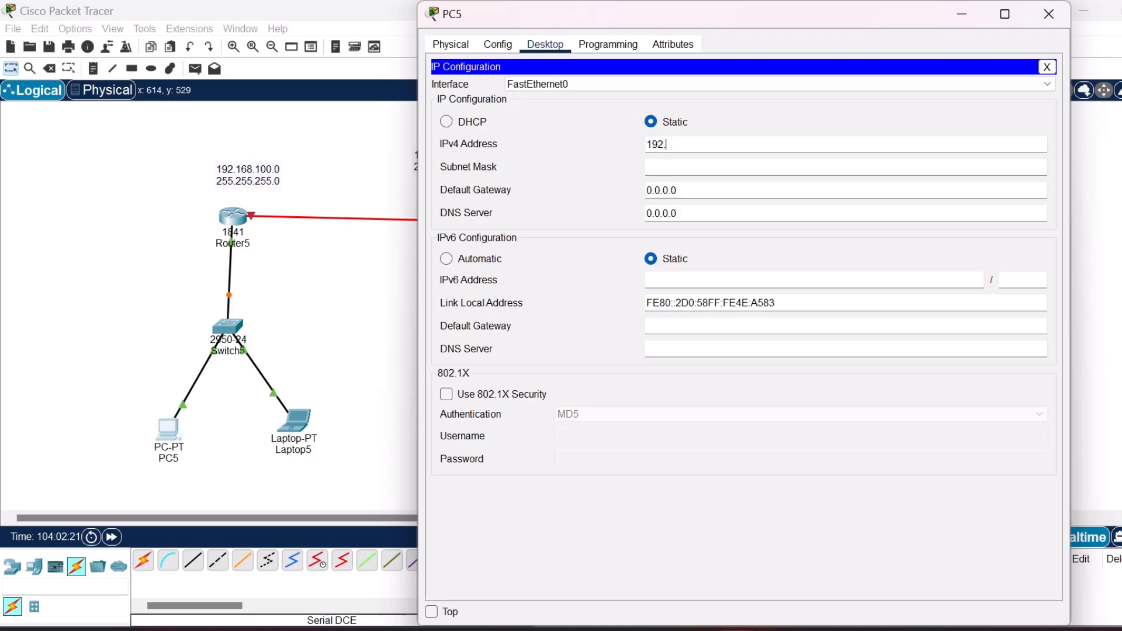
text(168.100.10)
key(Tab)
key(Tab)
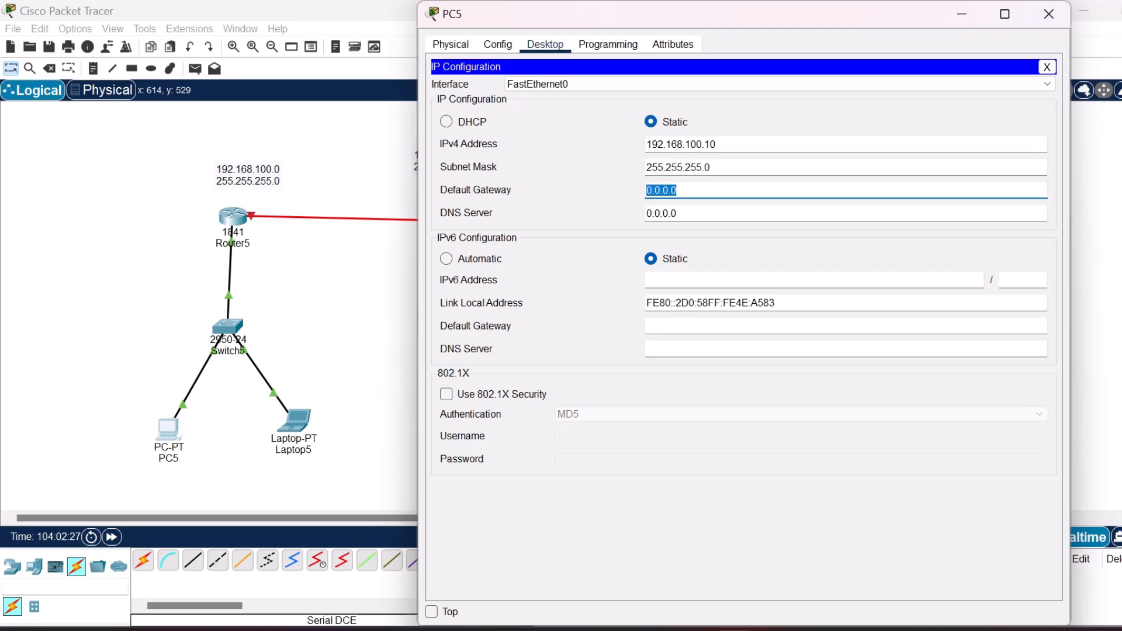
text(192.168.100.1)
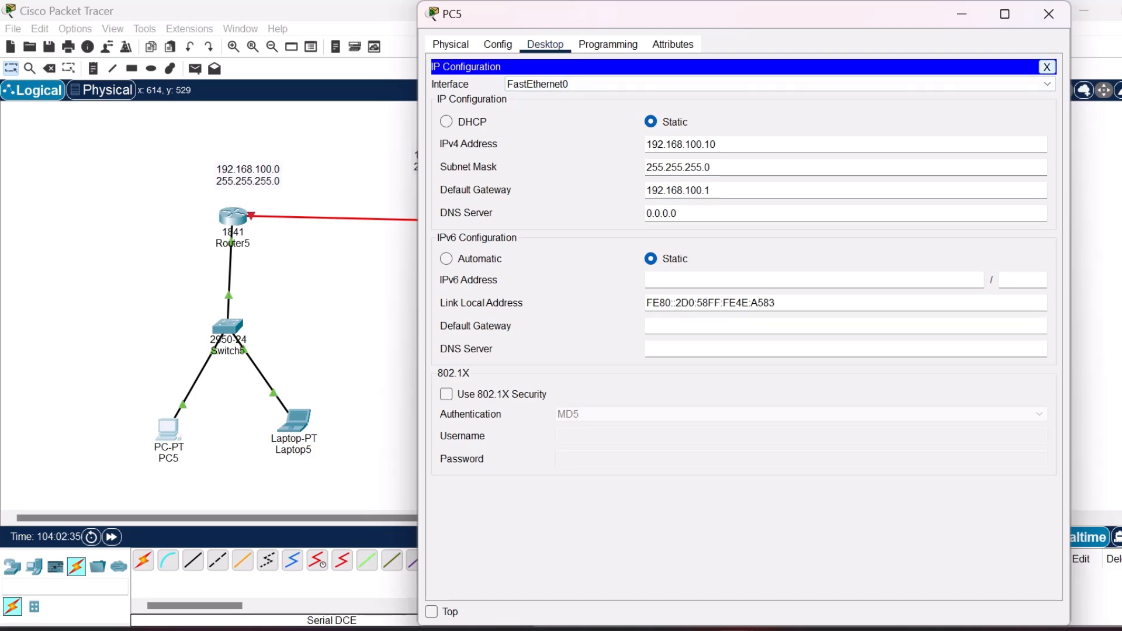
Set PC5's default gateway to 192.168.100.1 and close its configuration window.
click(1047, 67)
click(1049, 13)
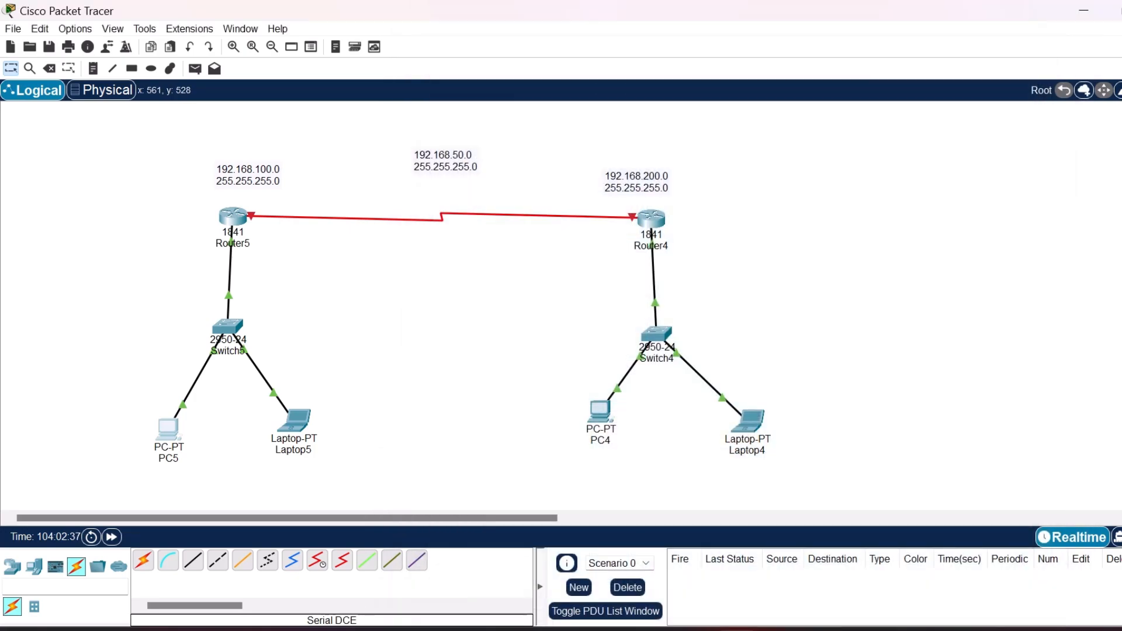
Set Laptop5's static IPv4 address to 192.168.100.20 with subnet mask 255.255.255.0.
click(295, 421)
click(295, 421)
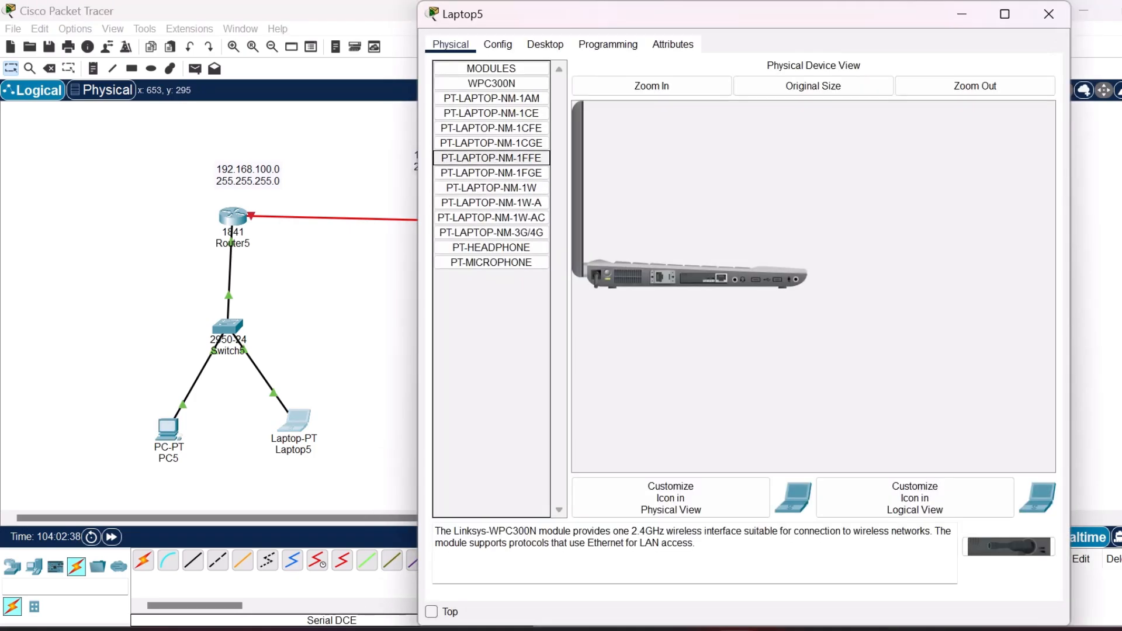
click(545, 44)
click(493, 94)
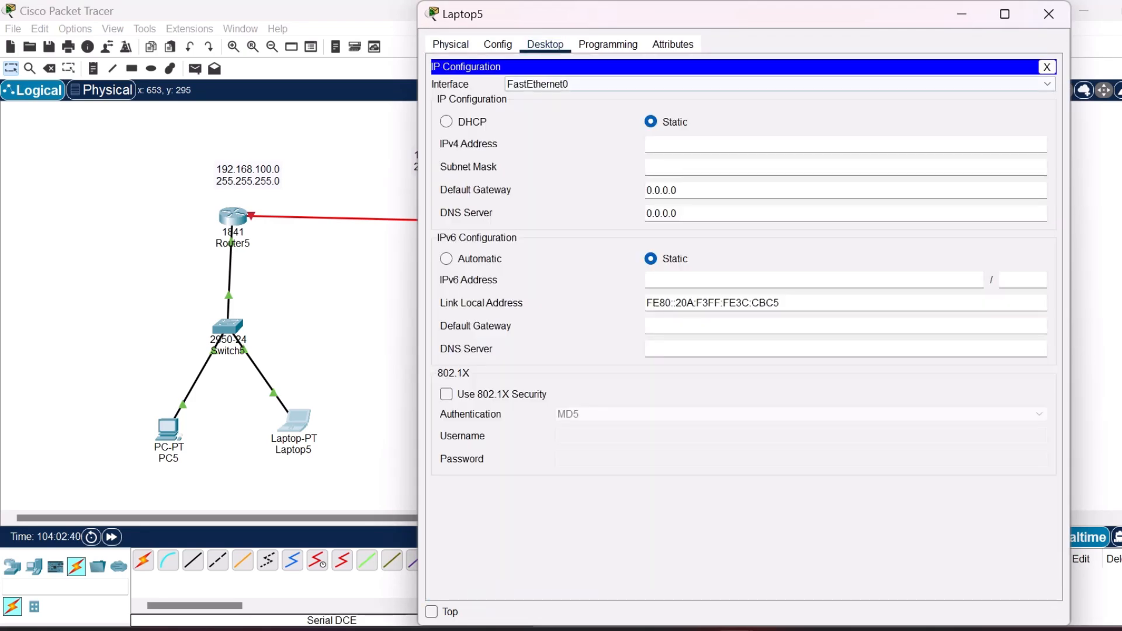
text(19)
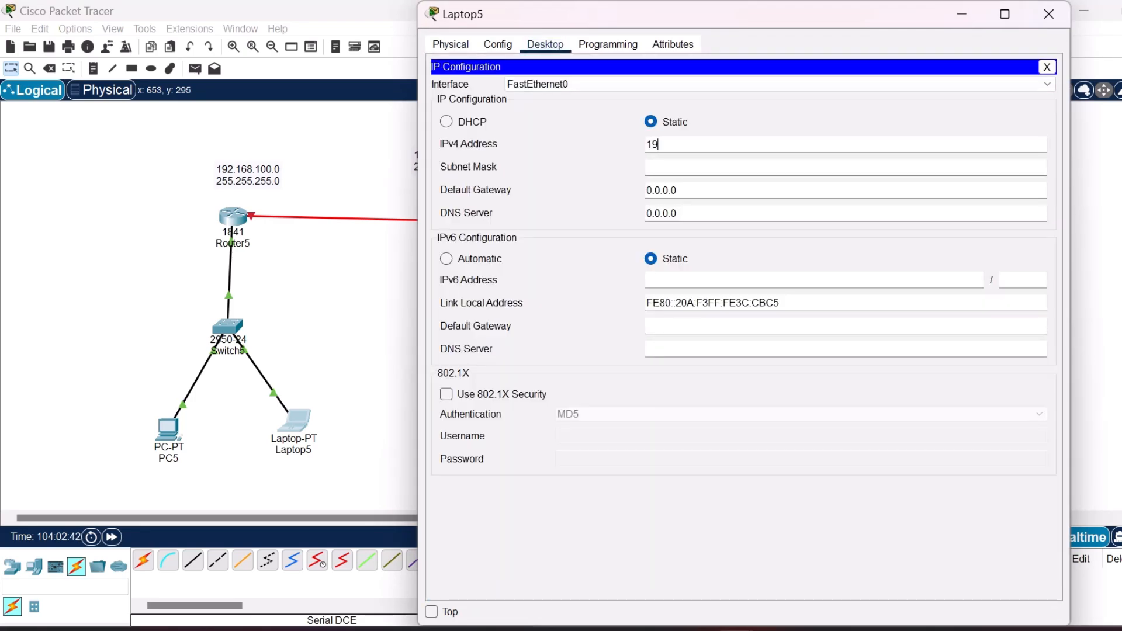
text(2.168.100.20)
key(Tab)
key(Tab)
Set Laptop5's default gateway to 192.168.100.1 and close its configuration window.
text(192.168)
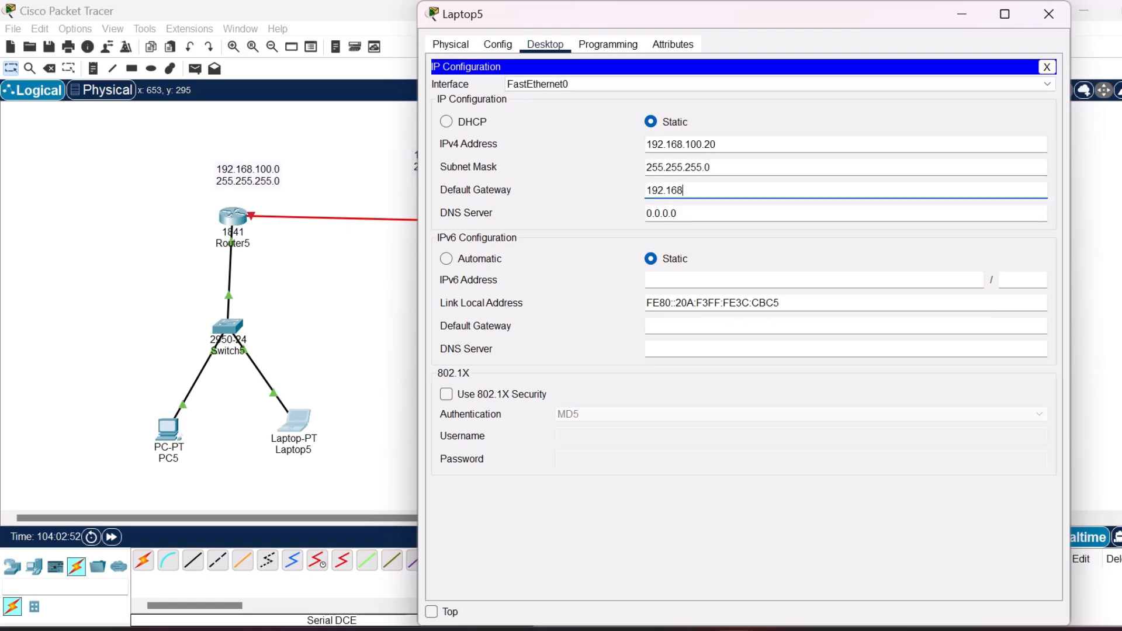
text(.100.1)
key(Return)
click(1047, 66)
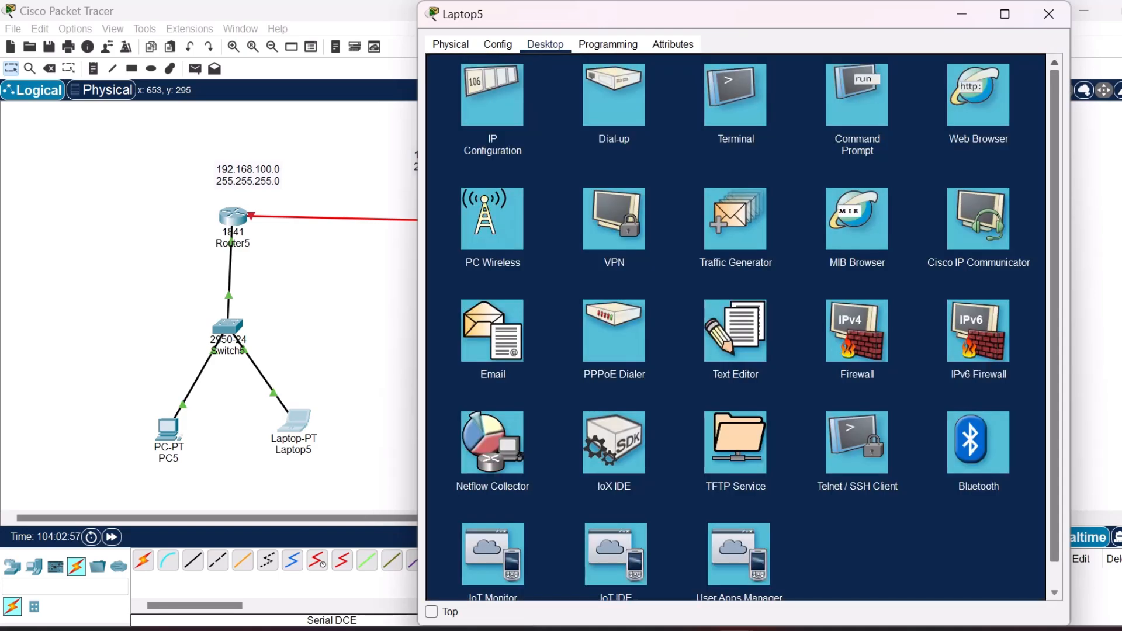
click(1050, 13)
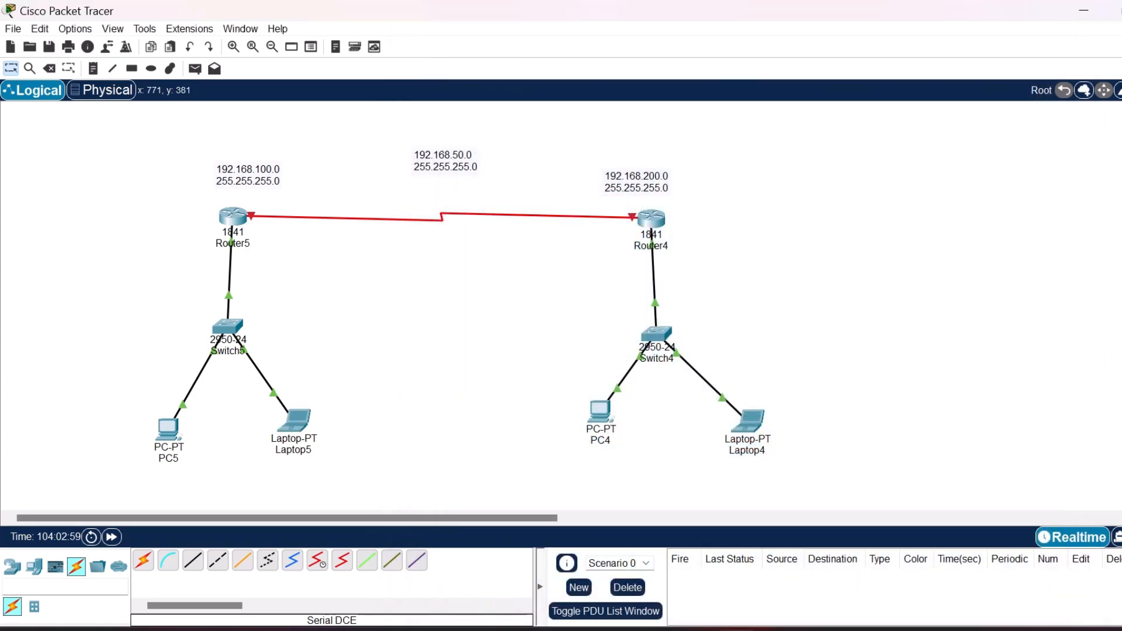
Set PC4's static IPv4 address to 192.168.200.12 with subnet mask 255.255.255.0.
click(600, 413)
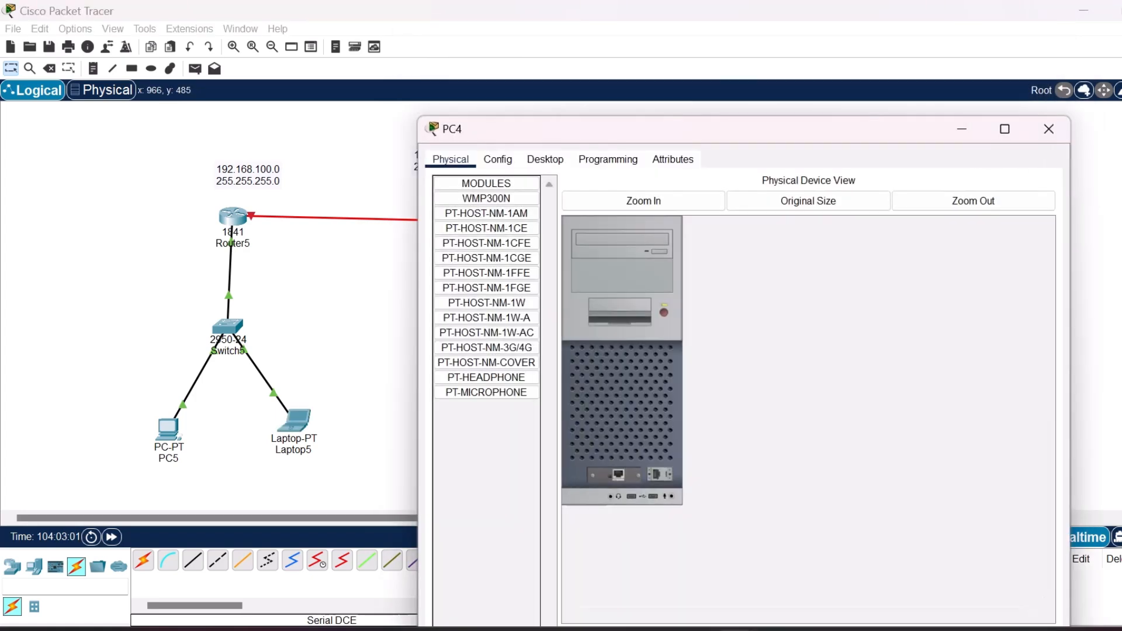
click(545, 159)
click(500, 213)
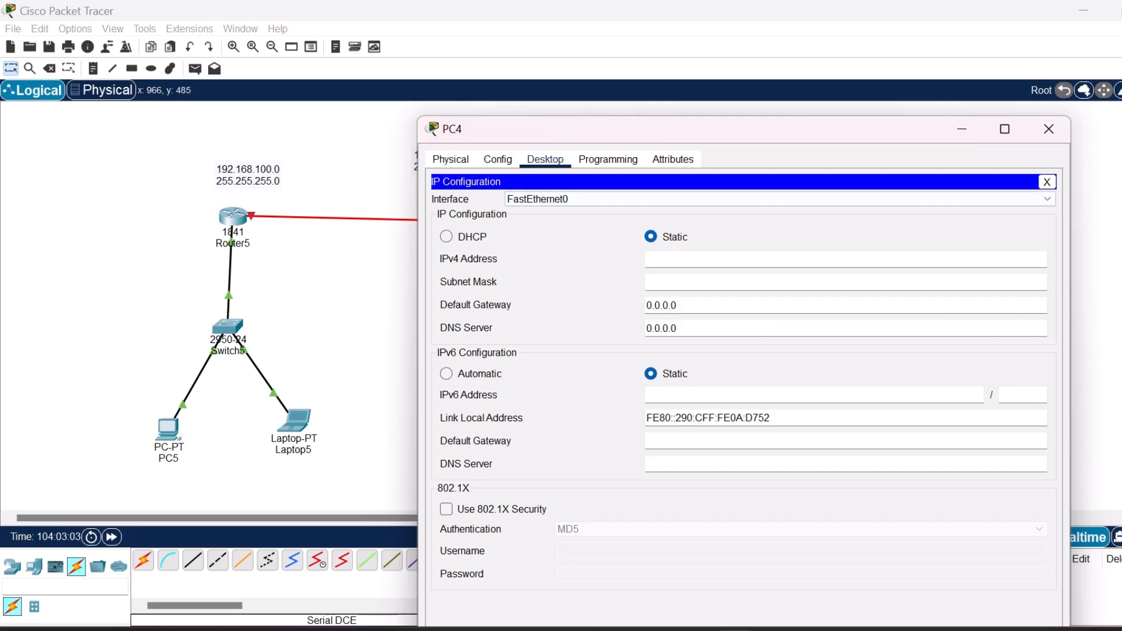
text(192.168.200.12)
key(Tab)
key(Tab)
Set PC4's default gateway to 192.168.200.1 and close its configuration window.
text(192.1)
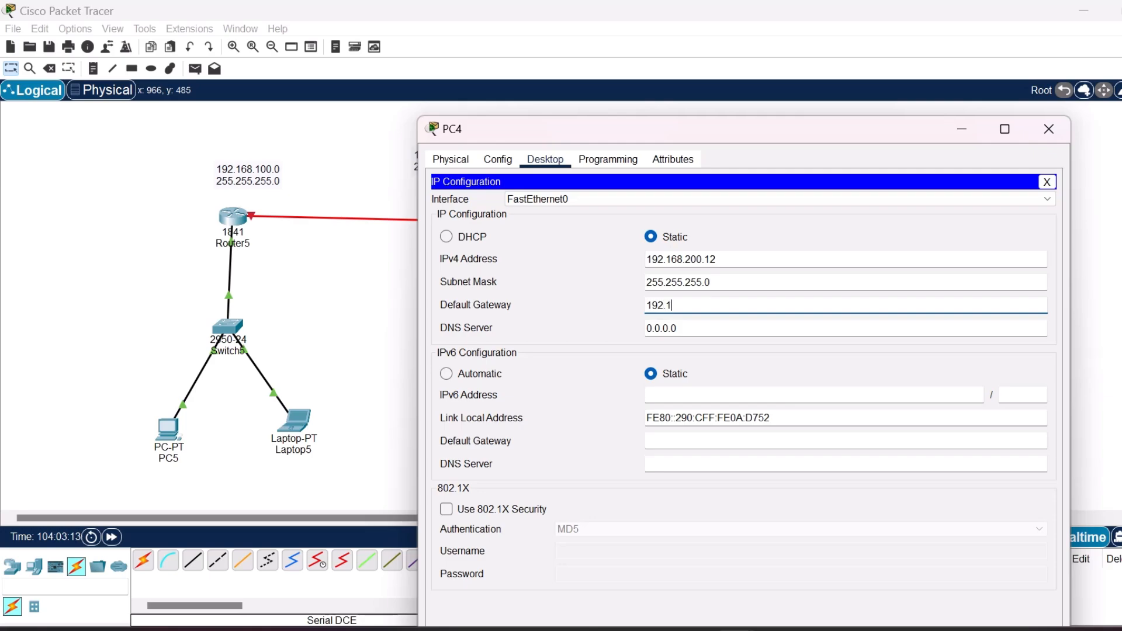
text(68.200.1)
click(1047, 182)
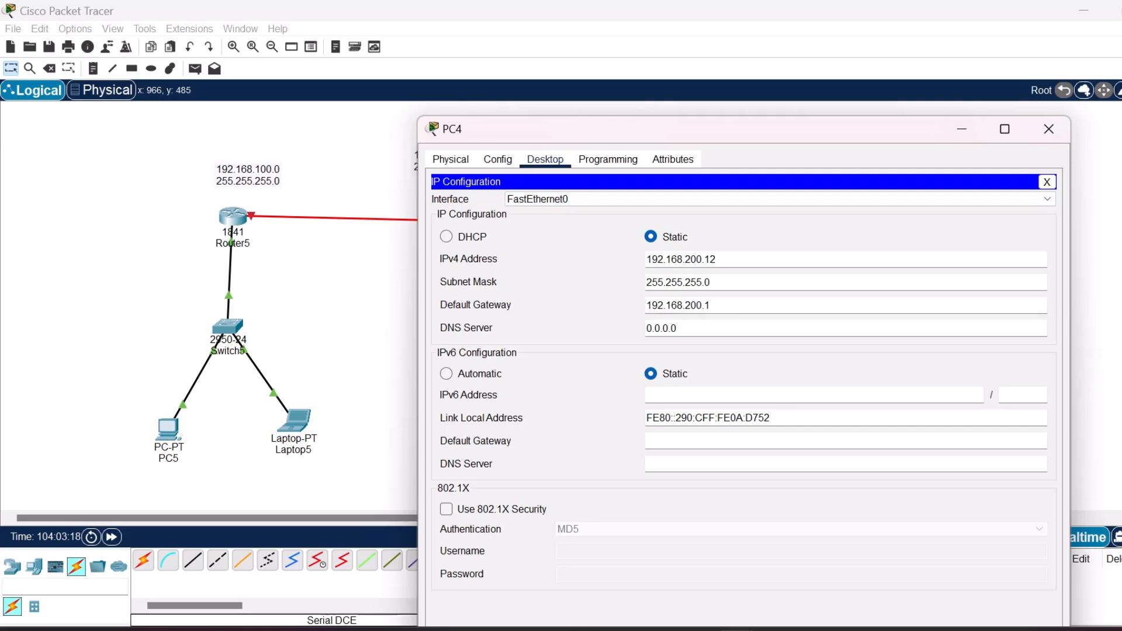
click(1047, 182)
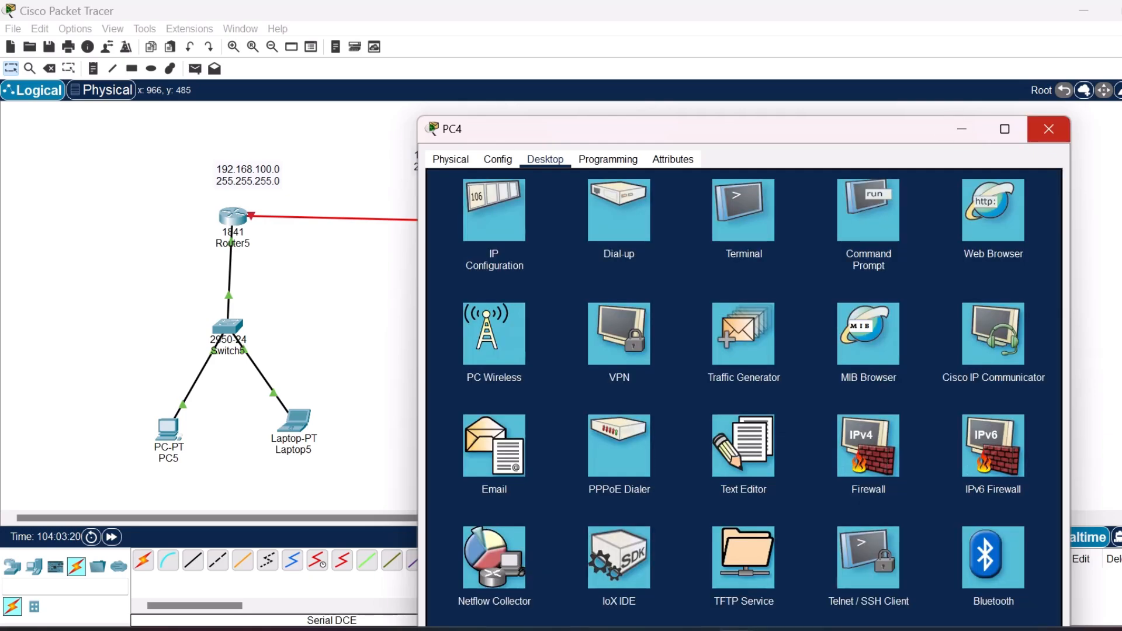
click(1049, 129)
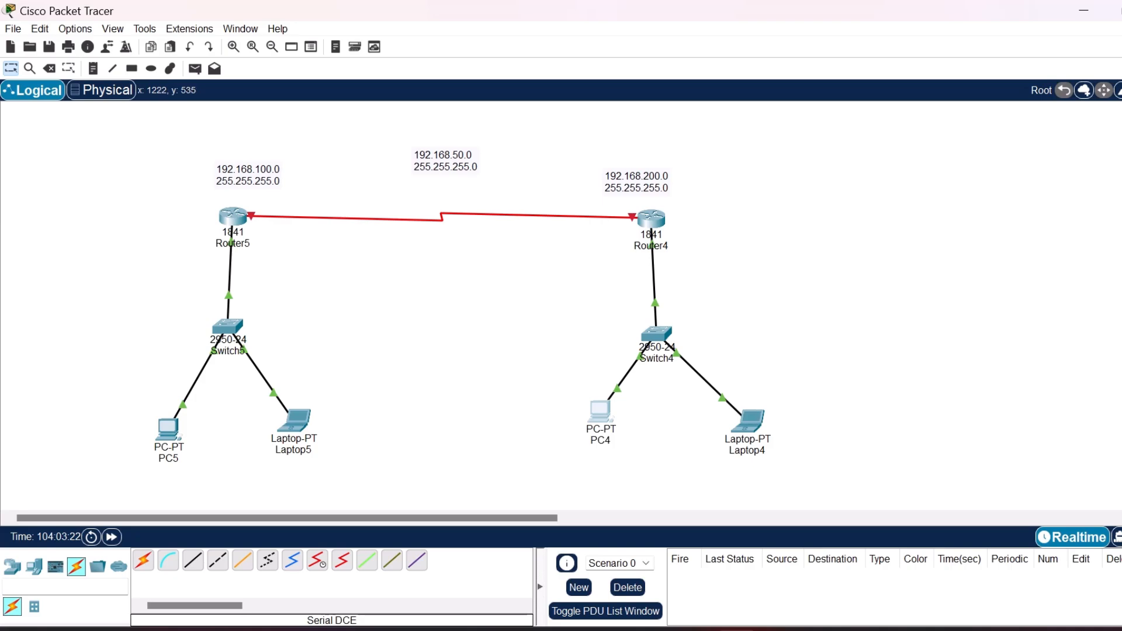
Set Laptop4's static IPv4 address to 192.168.200.24 with subnet mask 255.255.255.0.
click(750, 421)
click(544, 45)
click(492, 95)
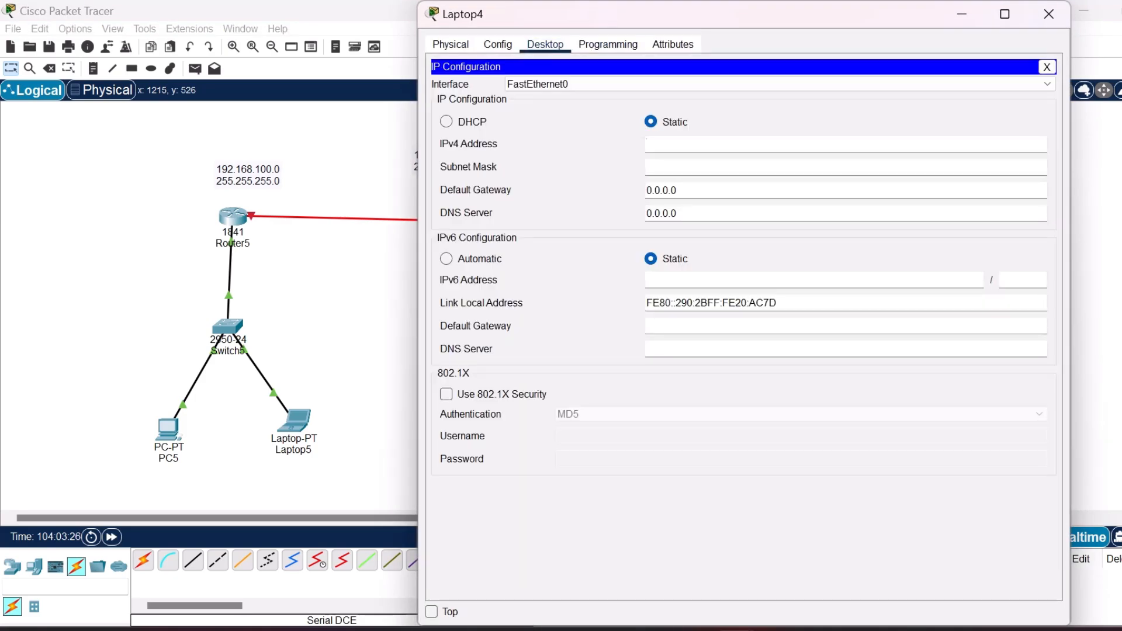
text(192.168.200.24)
key(Tab)
key(Tab)
Set Laptop4's default gateway to 192.168.200.1 and close its configuration window.
text(192.168.)
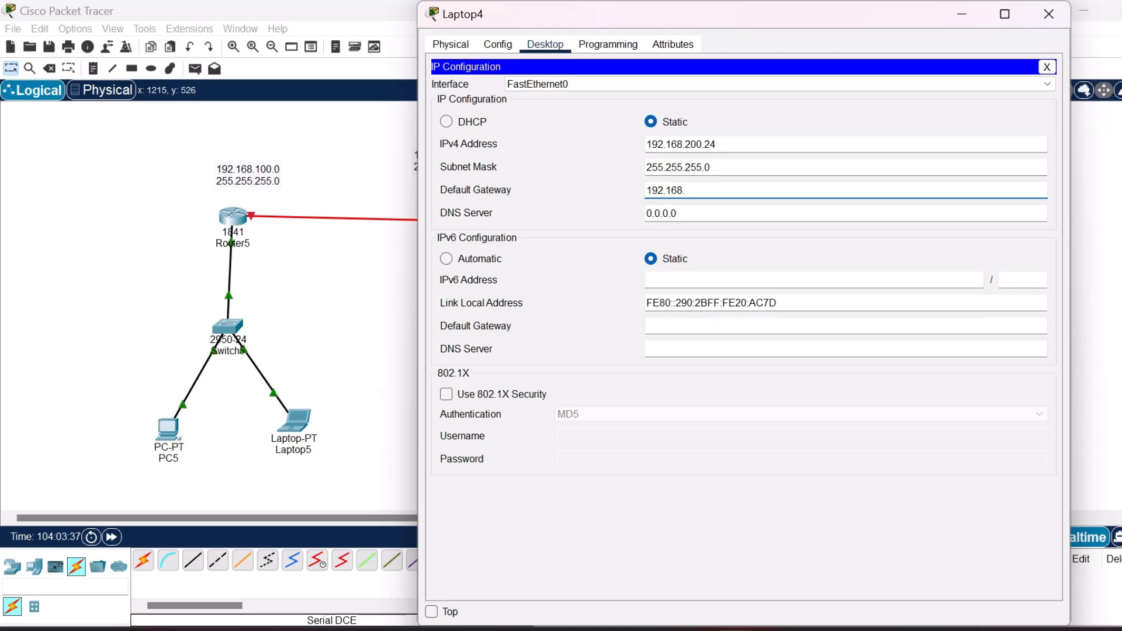
text(200.1)
key(Return)
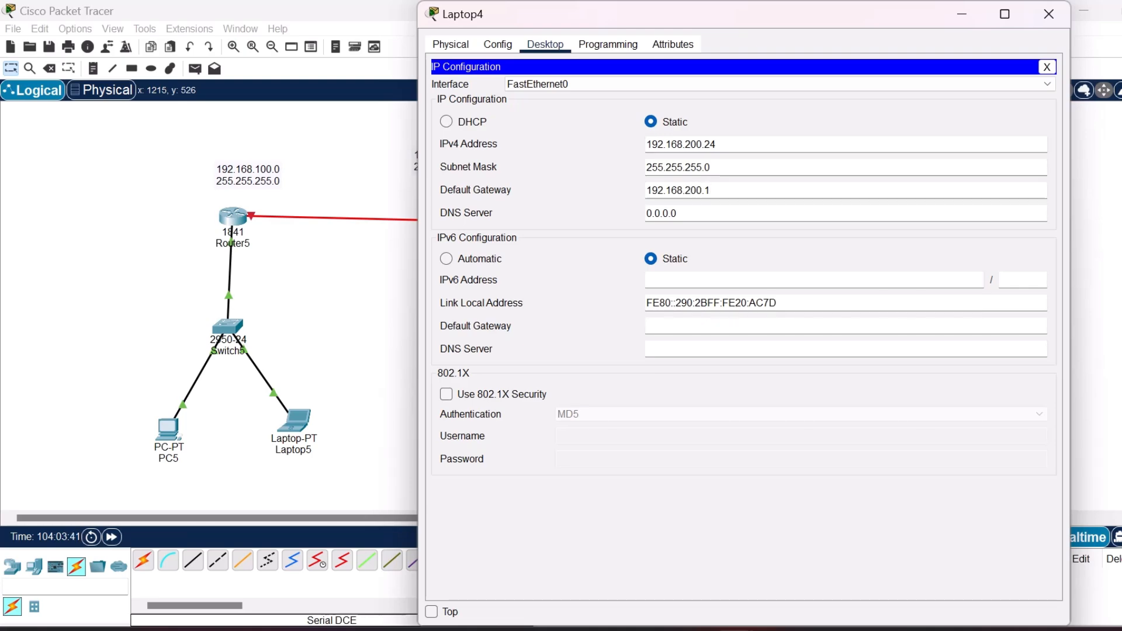
click(1047, 67)
click(1049, 14)
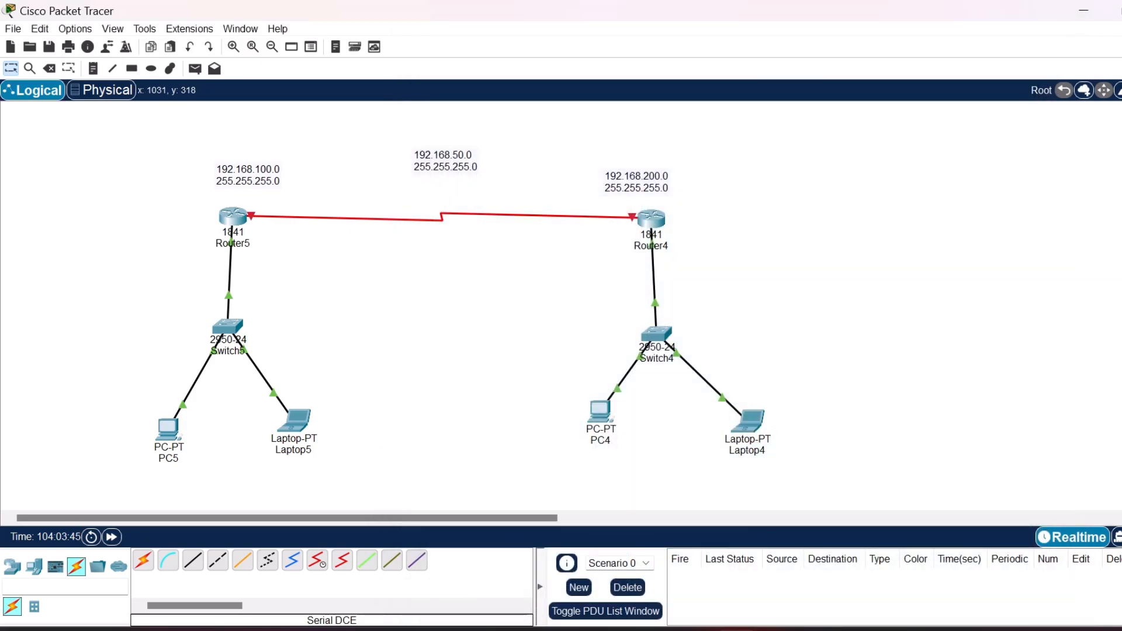
Test connectivity within each LAN by sending simple PDUs from PC5 to Laptop5 and from PC4 to Laptop4.
click(195, 69)
click(170, 431)
click(296, 421)
key(p)
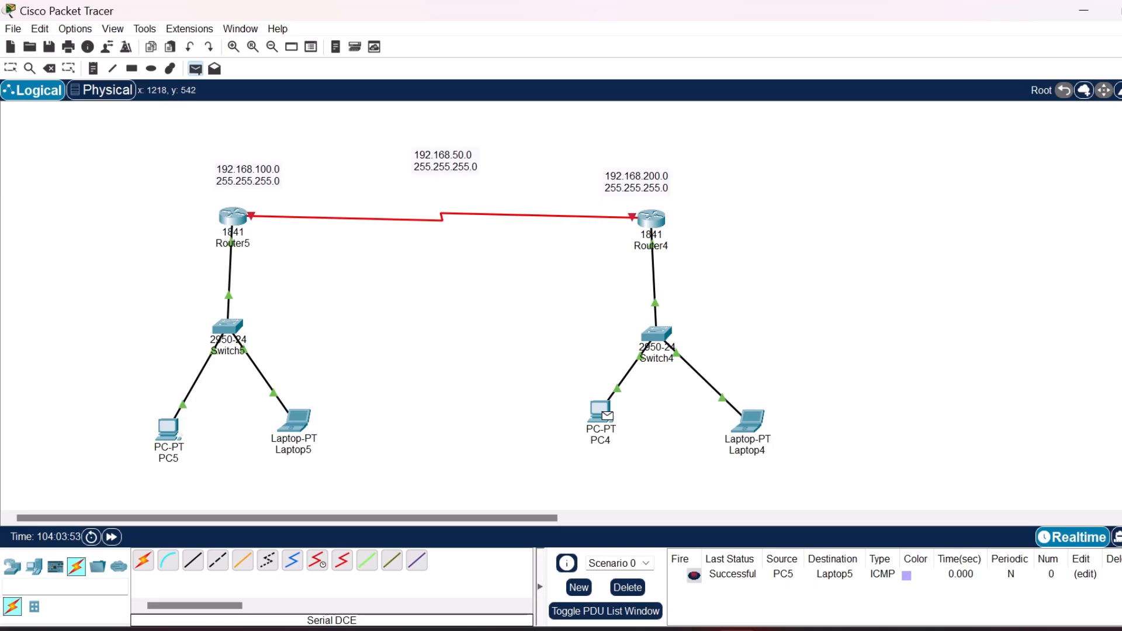
click(605, 414)
click(750, 421)
Send test PDUs from PC5 and Laptop5 to Router5, and delete the scenario's PDU results.
key(p)
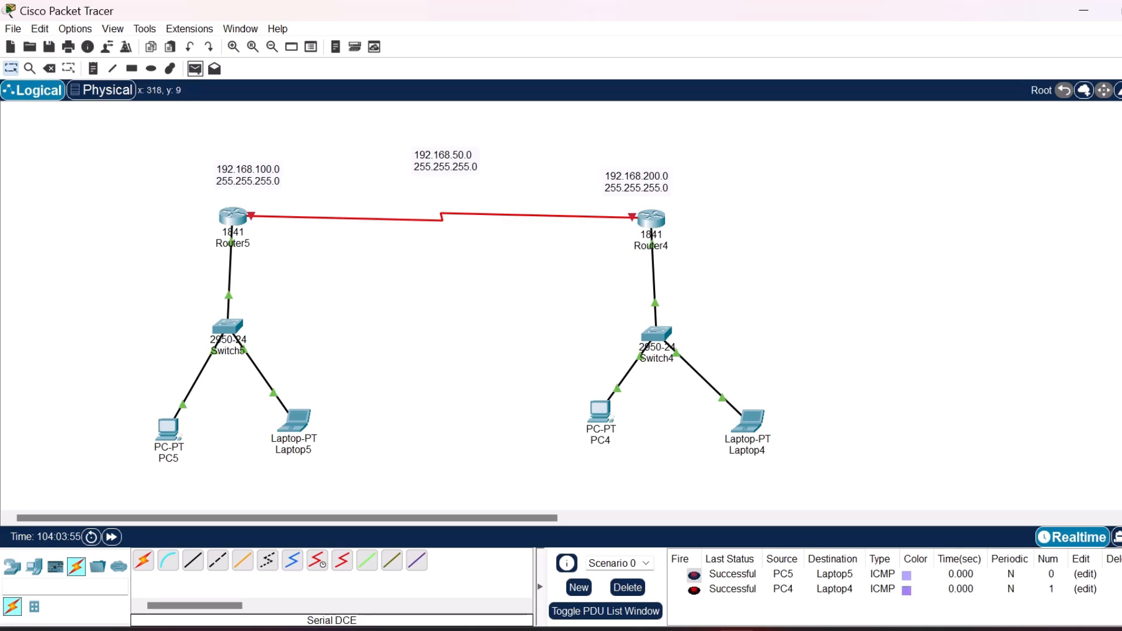
click(171, 431)
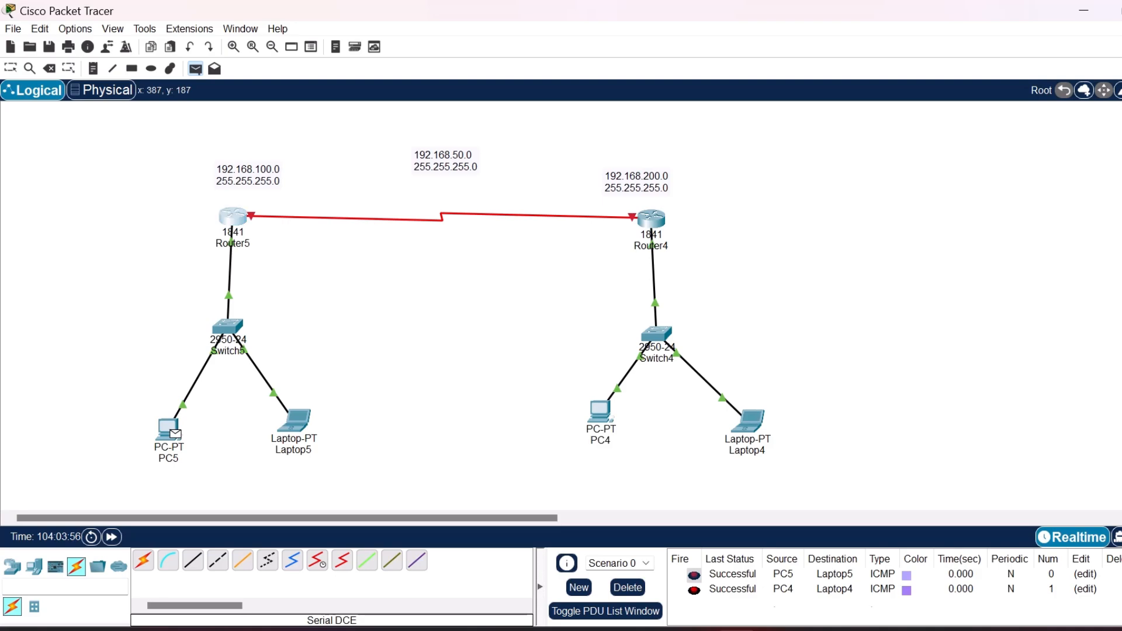
click(233, 217)
click(195, 69)
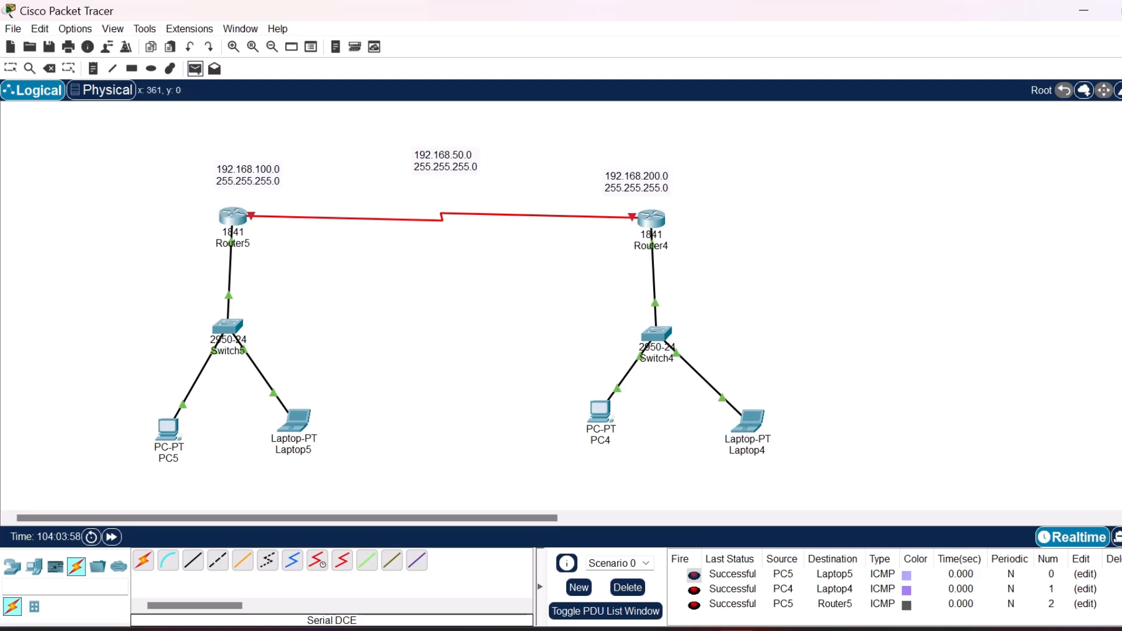
click(301, 425)
click(233, 219)
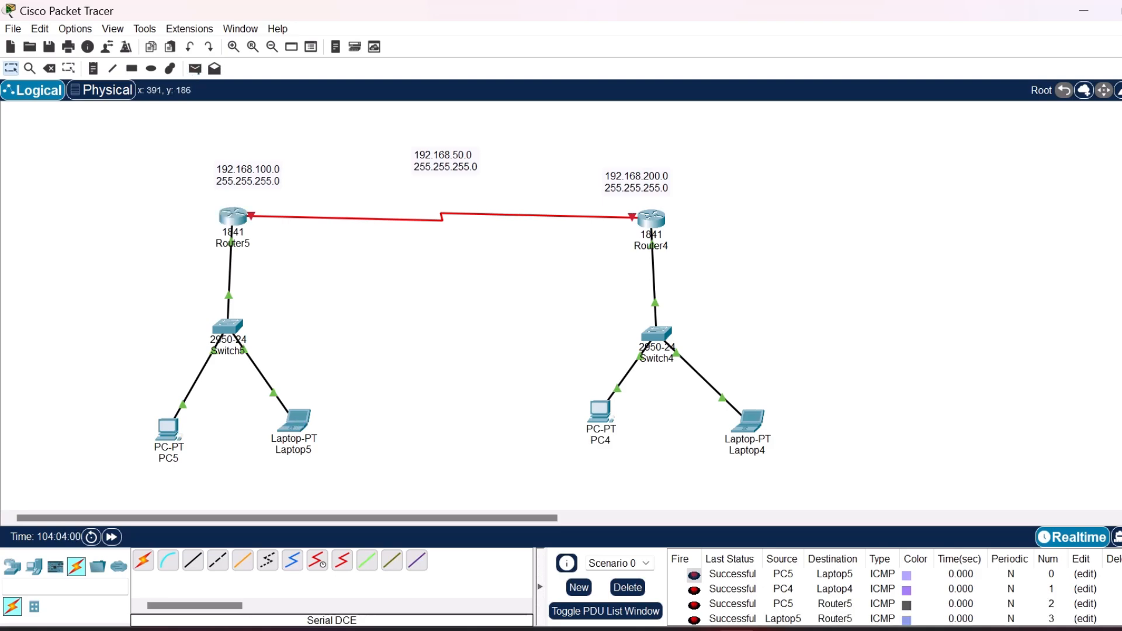
click(627, 588)
Send test PDUs from PC4 and Laptop4 to Router4, and delete the scenario's PDU results.
click(196, 69)
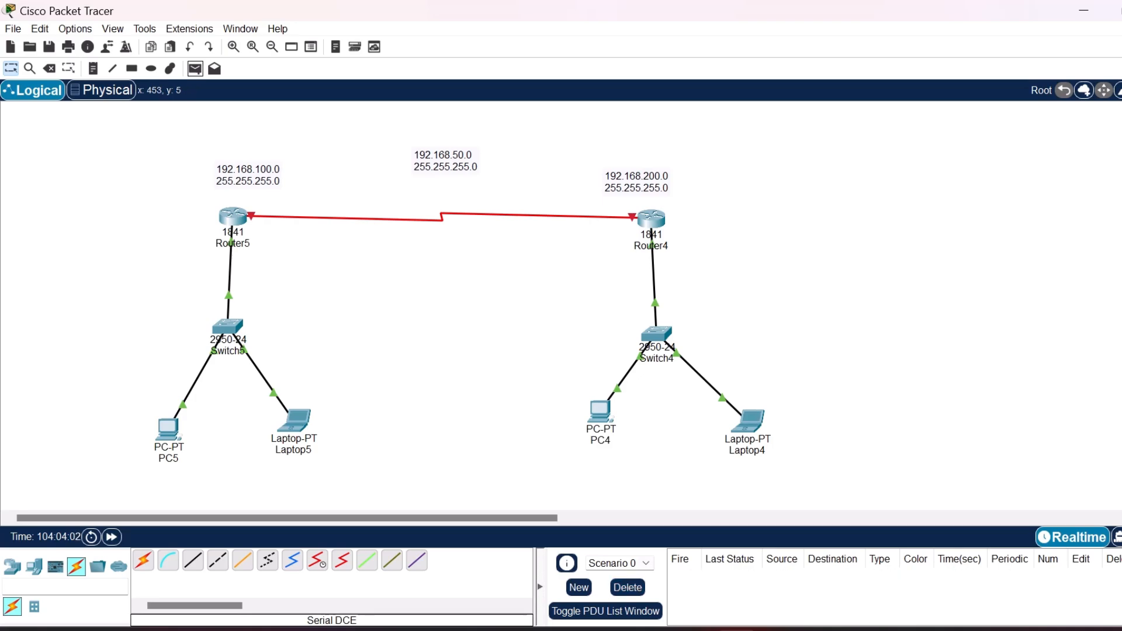
click(602, 412)
click(651, 218)
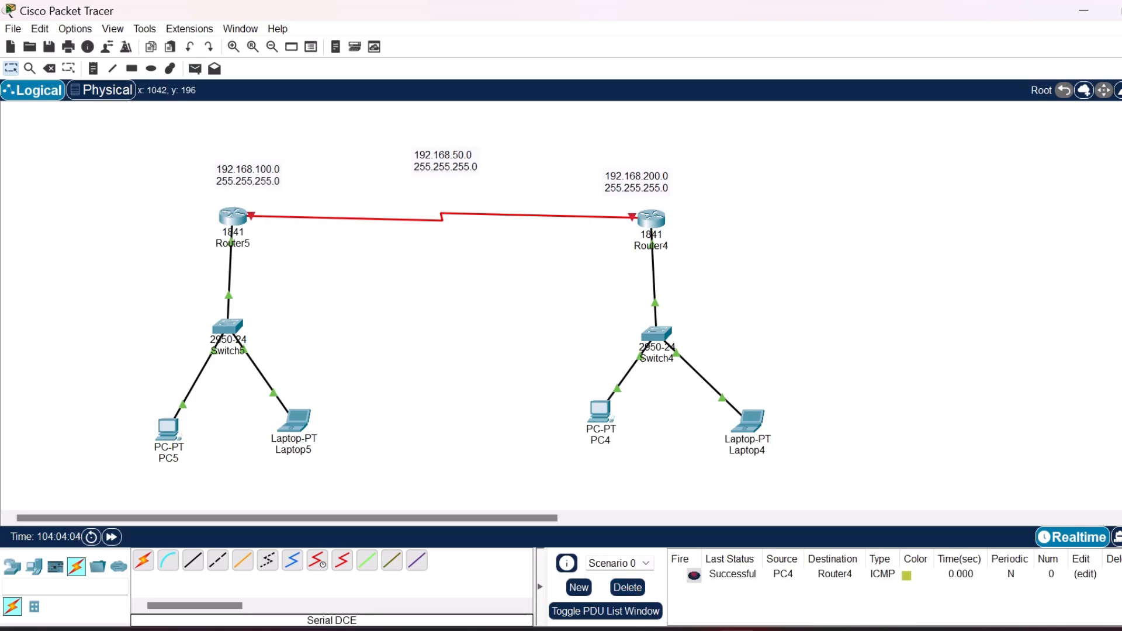
click(195, 68)
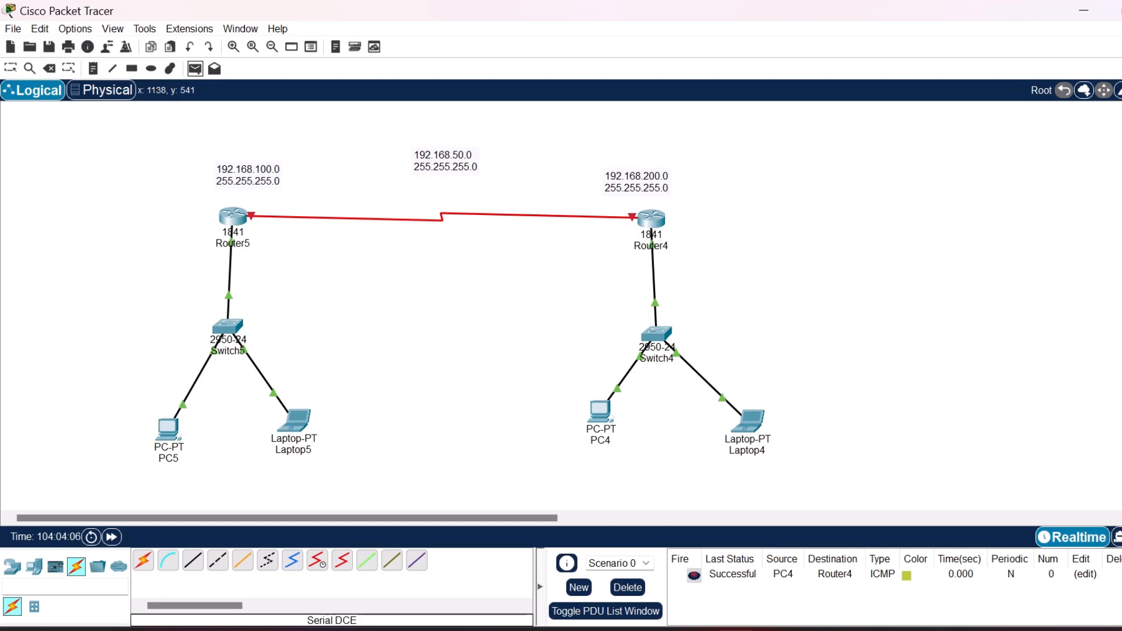
click(751, 421)
click(651, 219)
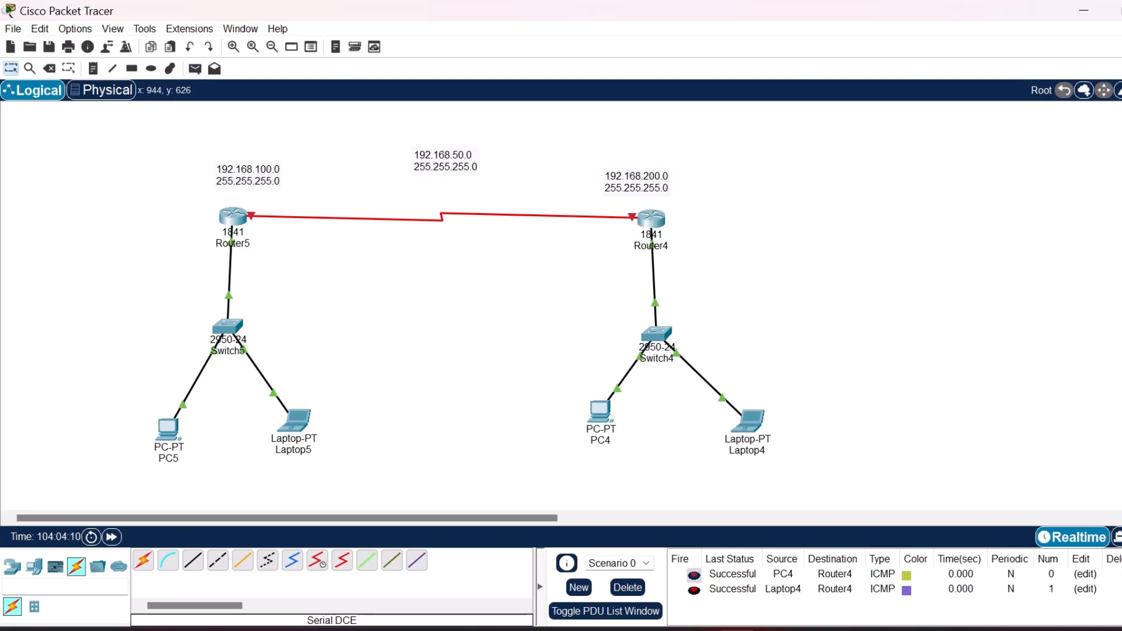
click(628, 588)
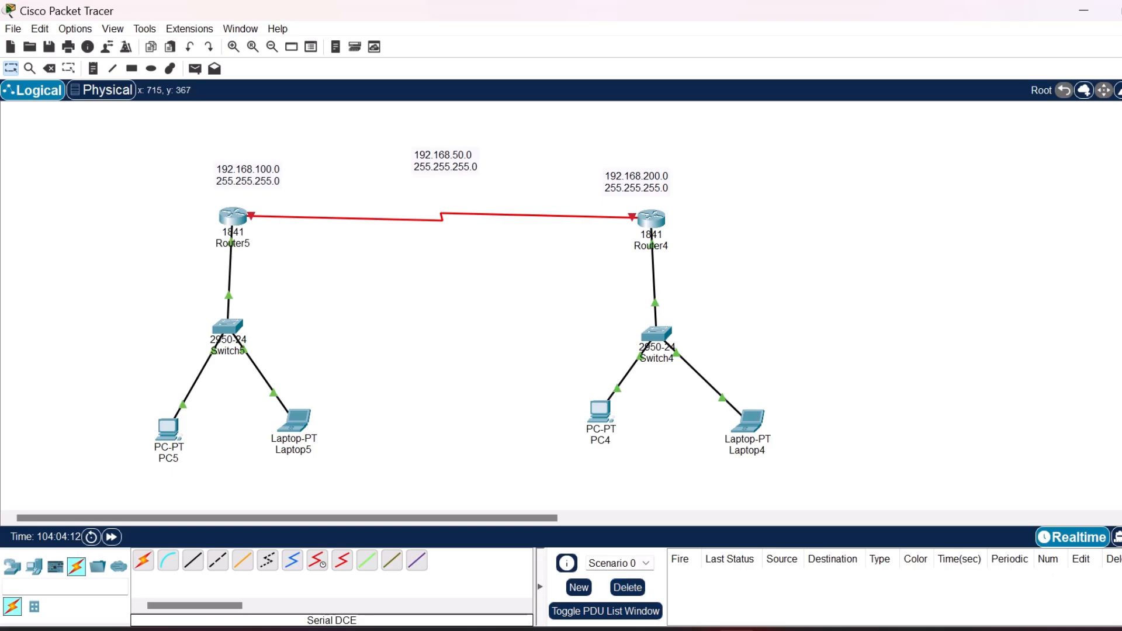
Test connectivity between the two LANs by sending simple PDUs from Laptop5 to PC4 and from PC5 to Laptop4.
click(195, 68)
click(294, 419)
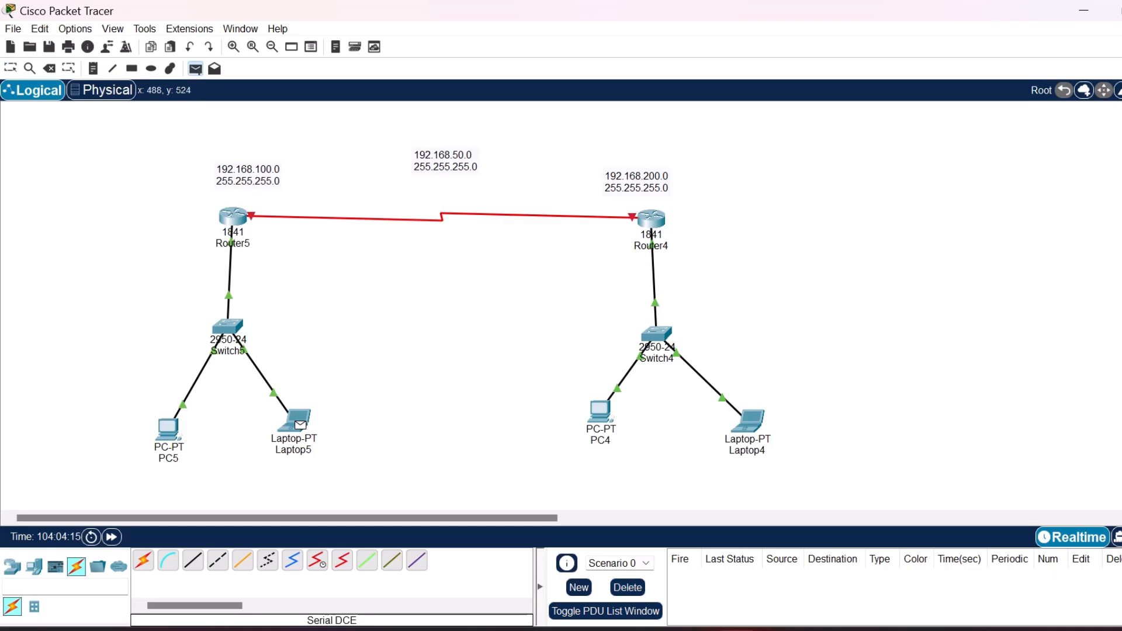
click(600, 411)
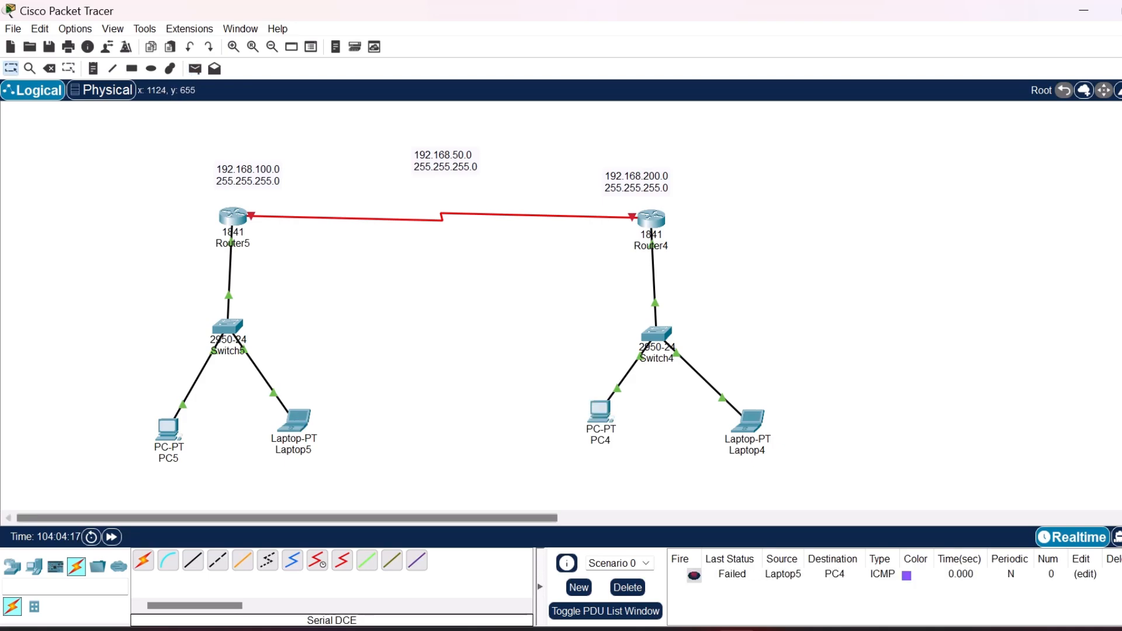
key(p)
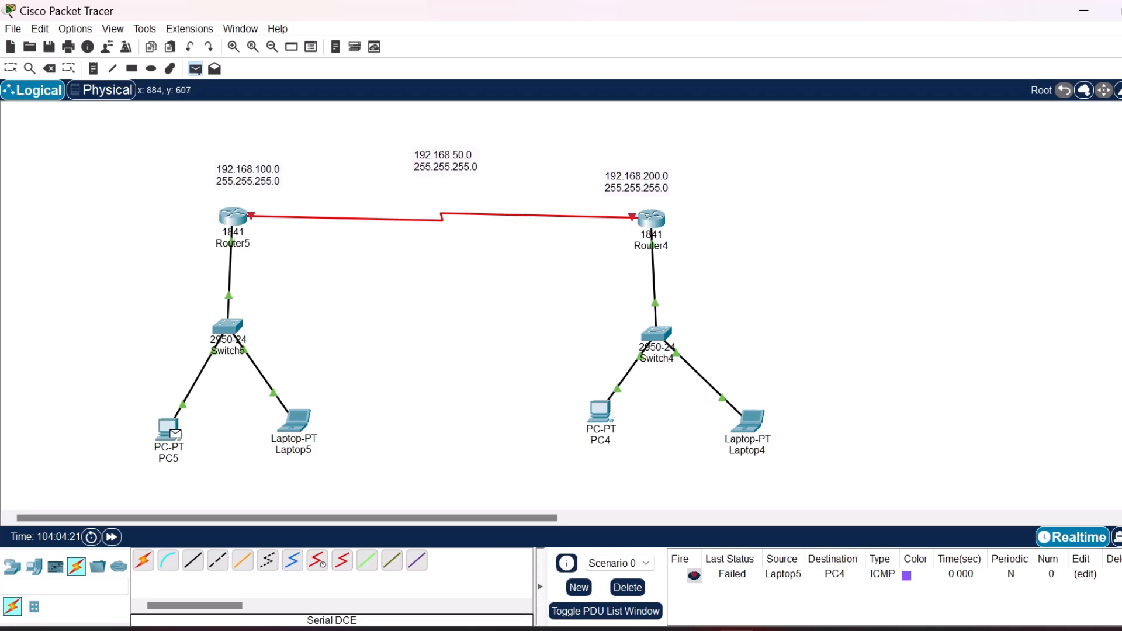
click(170, 430)
click(750, 421)
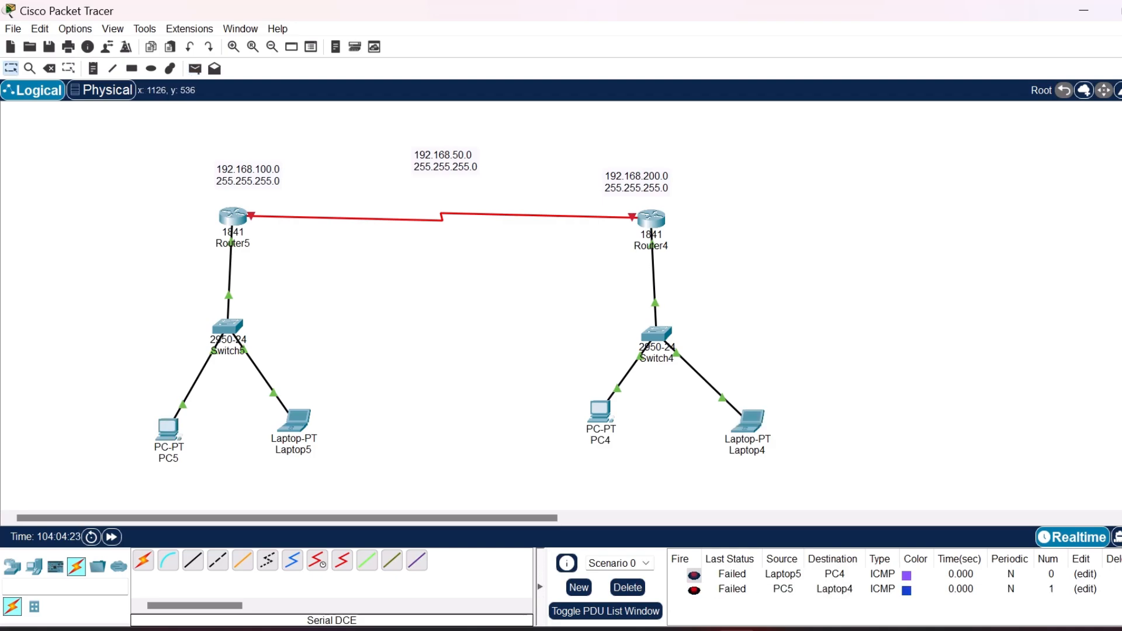
Send a test PDU from Router5 to Router4 across the serial link, and delete the scenario's PDU results.
click(195, 69)
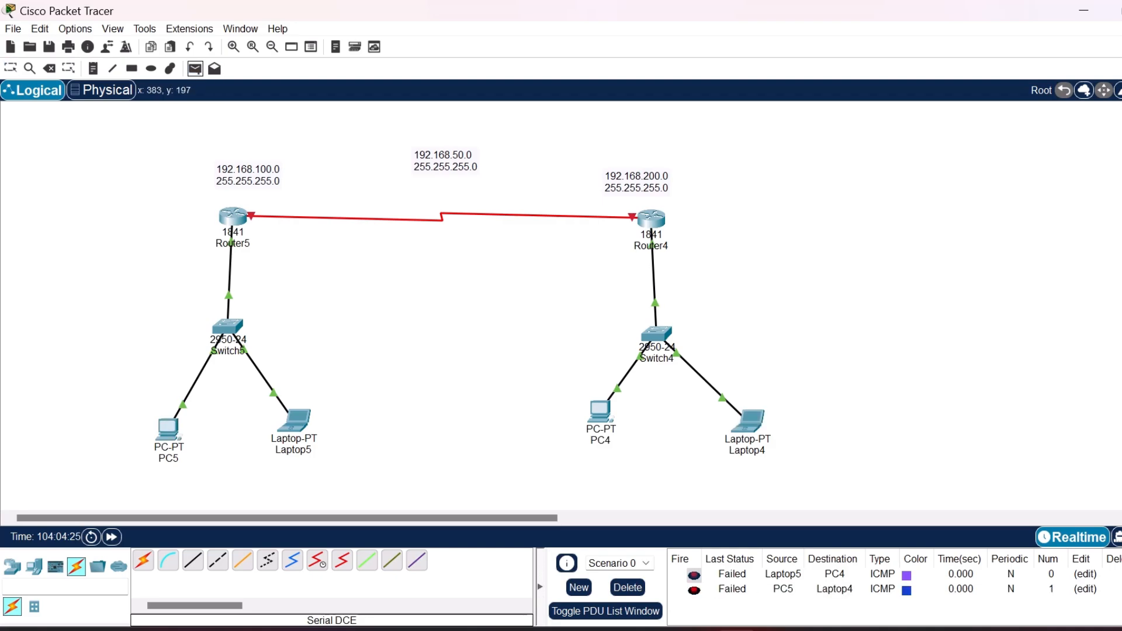
click(237, 219)
click(652, 219)
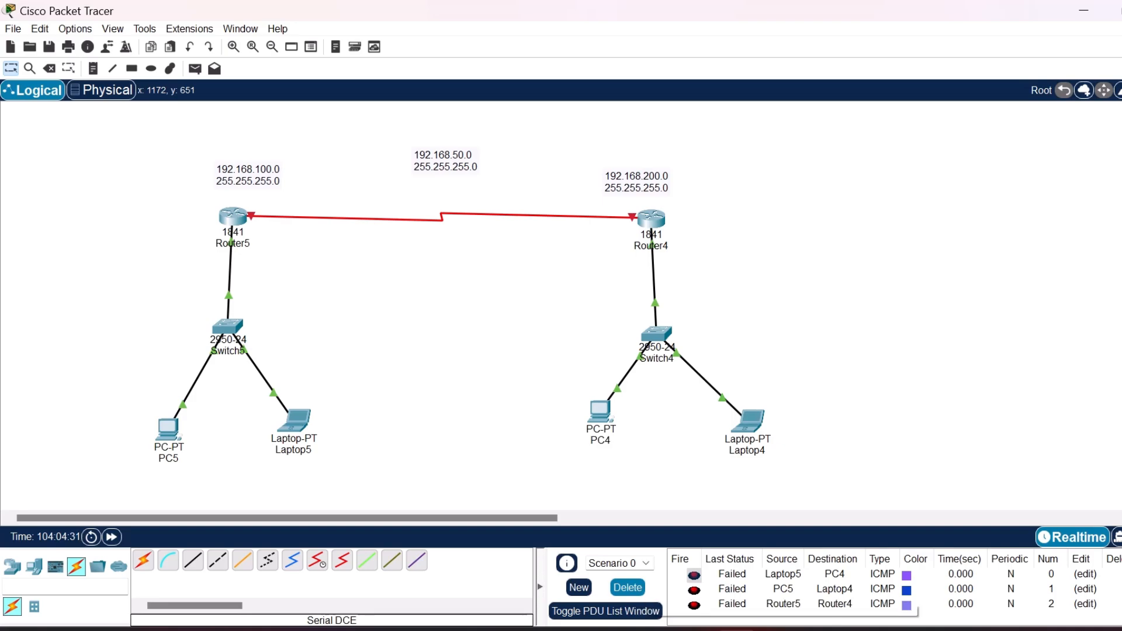
click(627, 588)
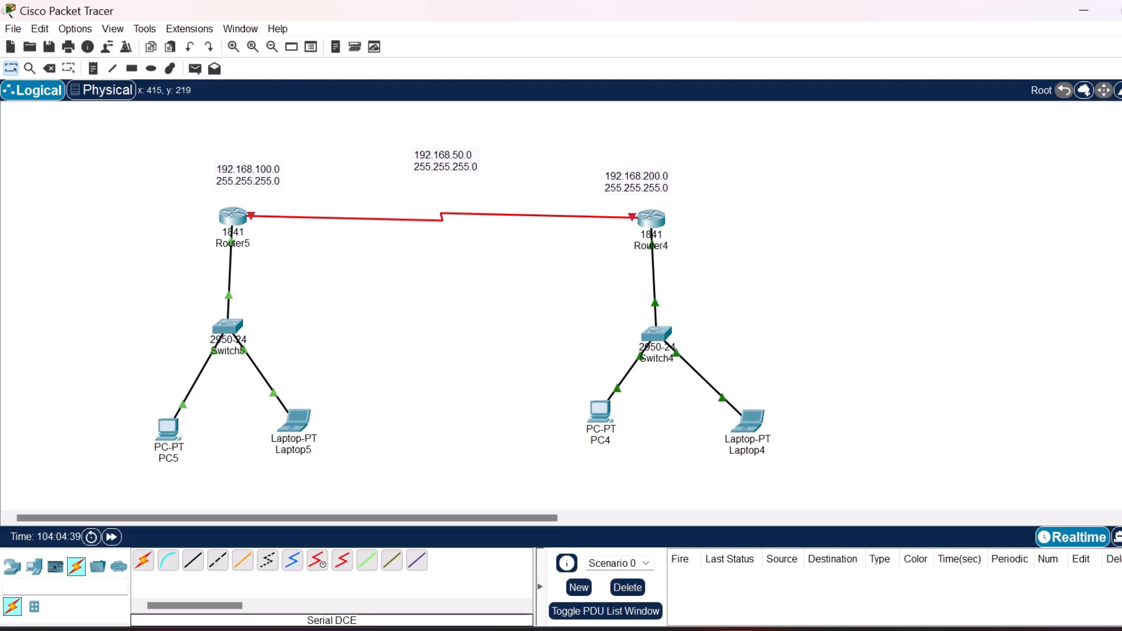
Open Router5's command line and enter global configuration mode with conf terminal.
mouse_move(577, 215)
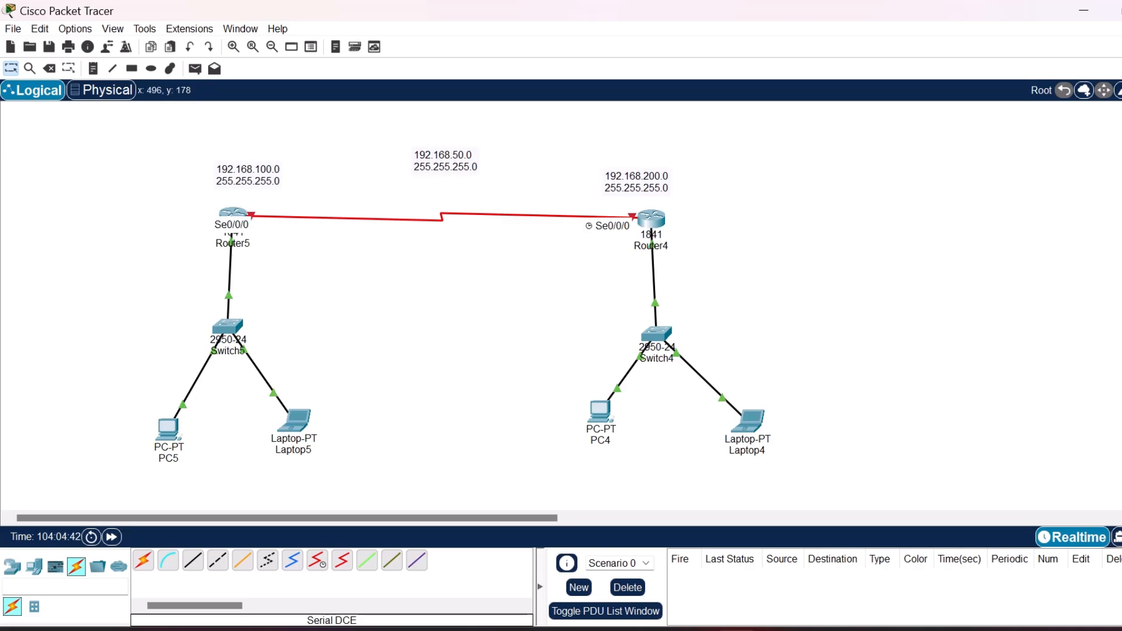
click(232, 218)
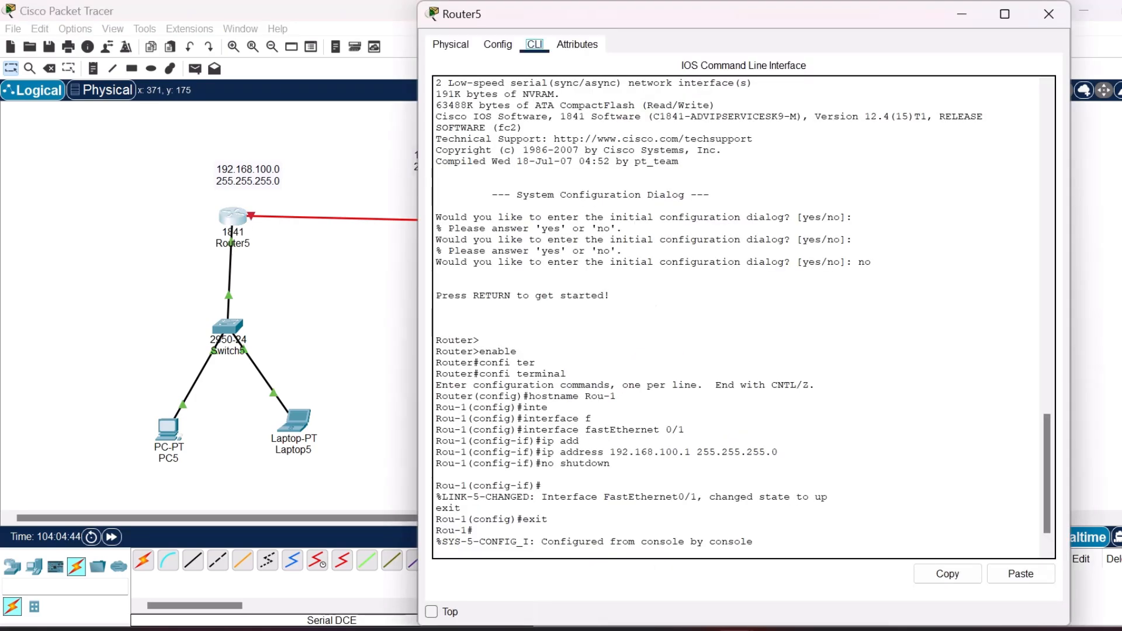
key(Return)
key(Return)
key(Return)
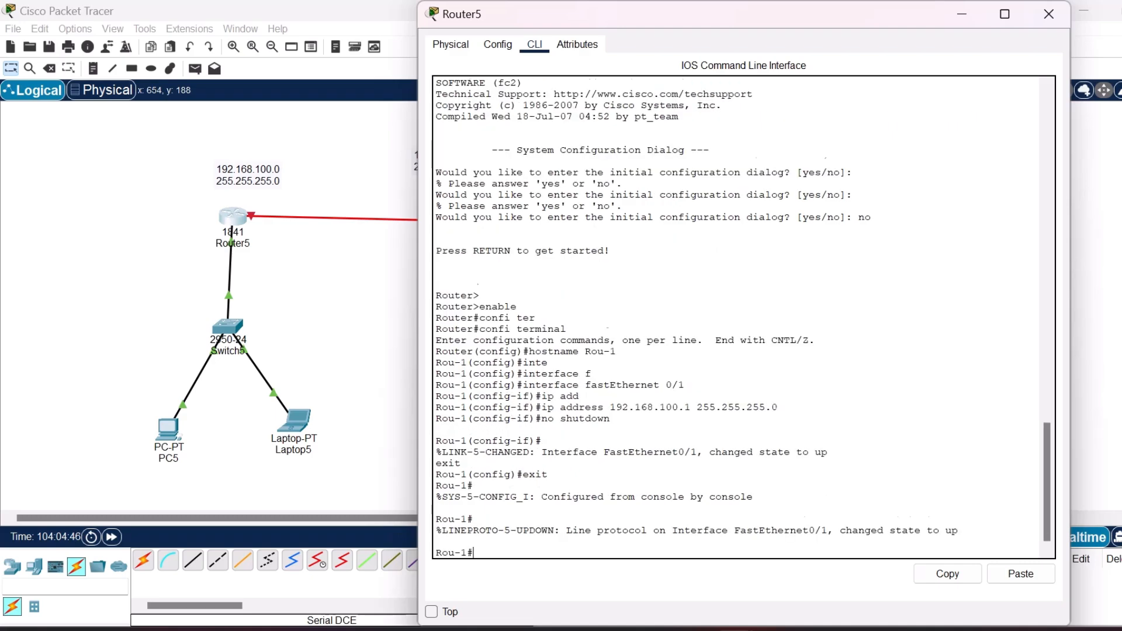
text(conf)
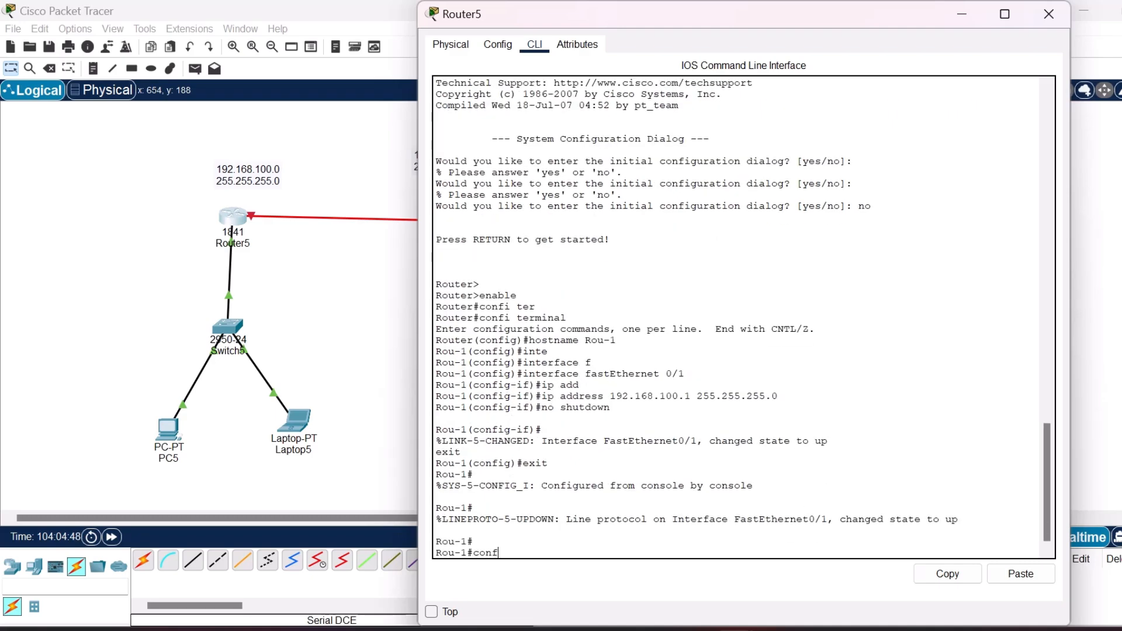
text( ter)
key(Return)
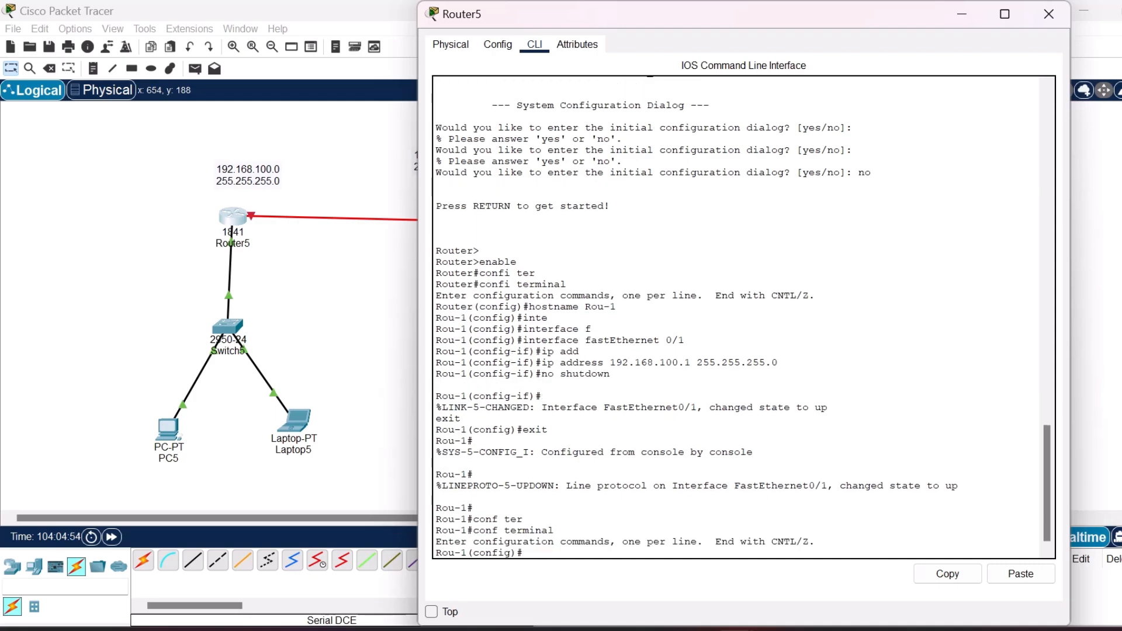
Enter interface configuration mode for Serial 0/0/0 on Router5.
text(inter)
key(Tab)
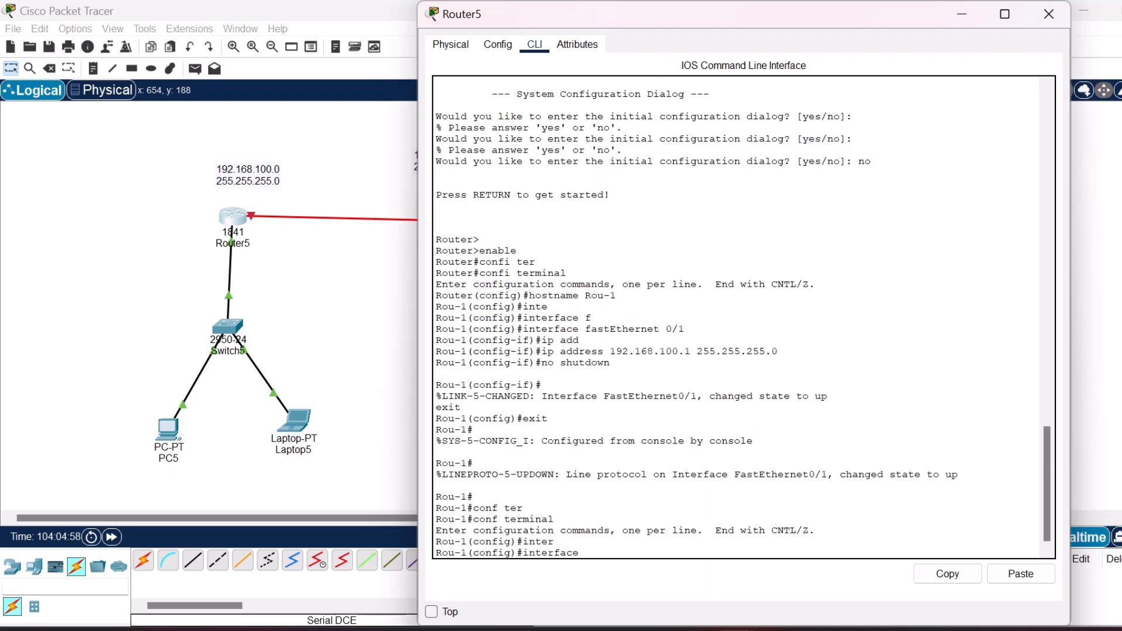
text(Ser)
key(Tab)
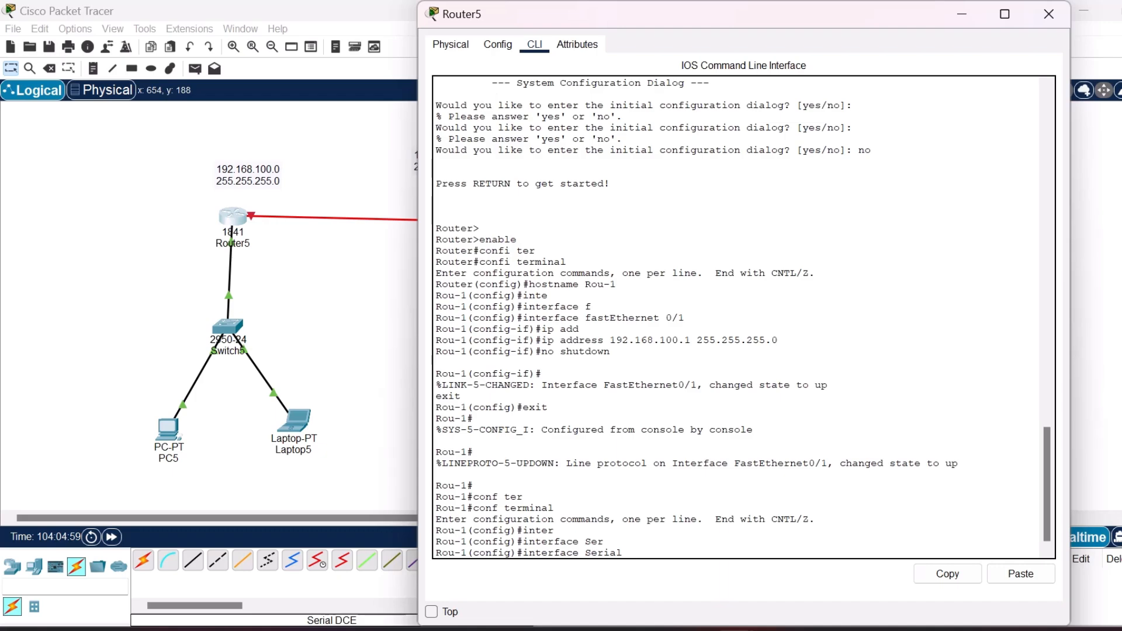
text(0/0/0)
key(Return)
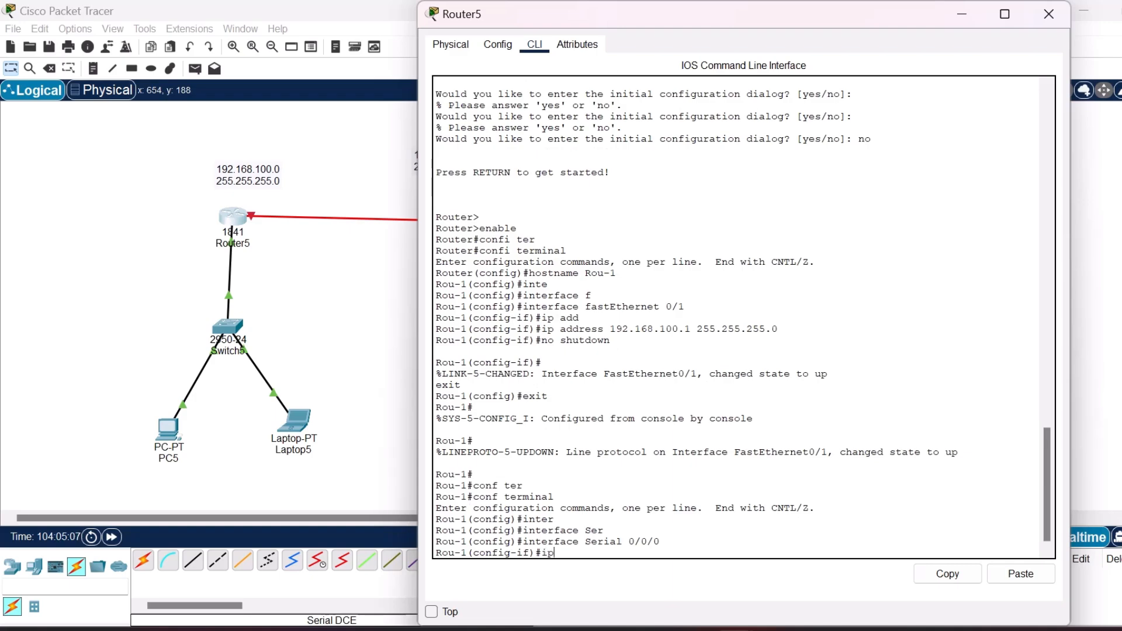
Try to assign IP address 192.168.50.0 with mask 255.255.255.0 to Router5's Serial 0/0/0 interface.
text(ad)
key(Tab)
text(192.)
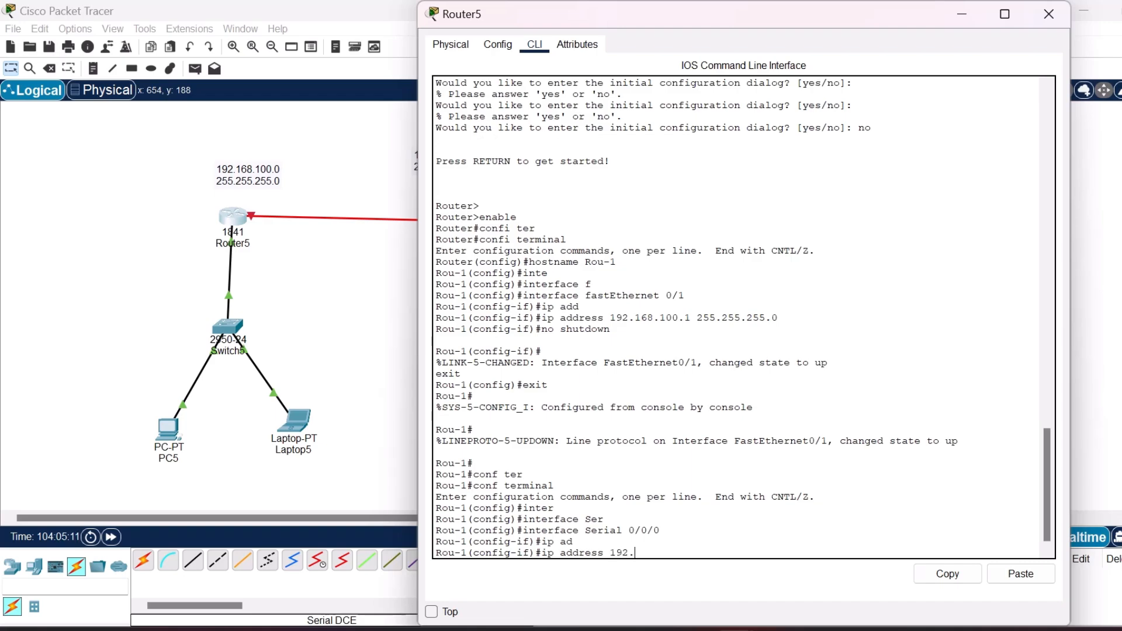
text(16)
text(.50.0 255.255.255.0)
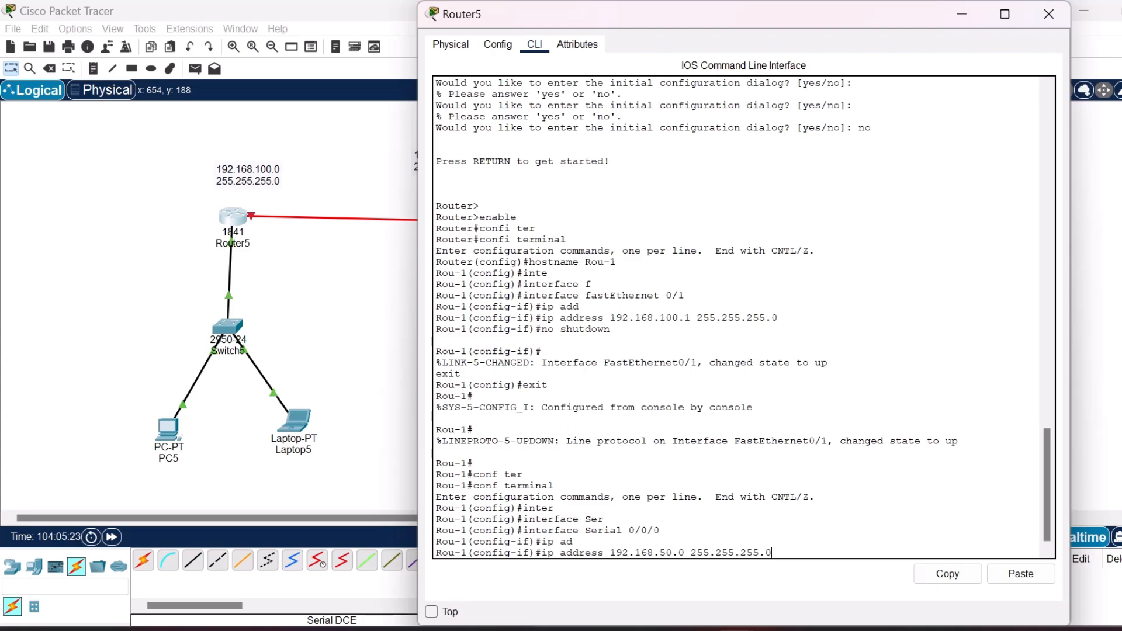
key(Return)
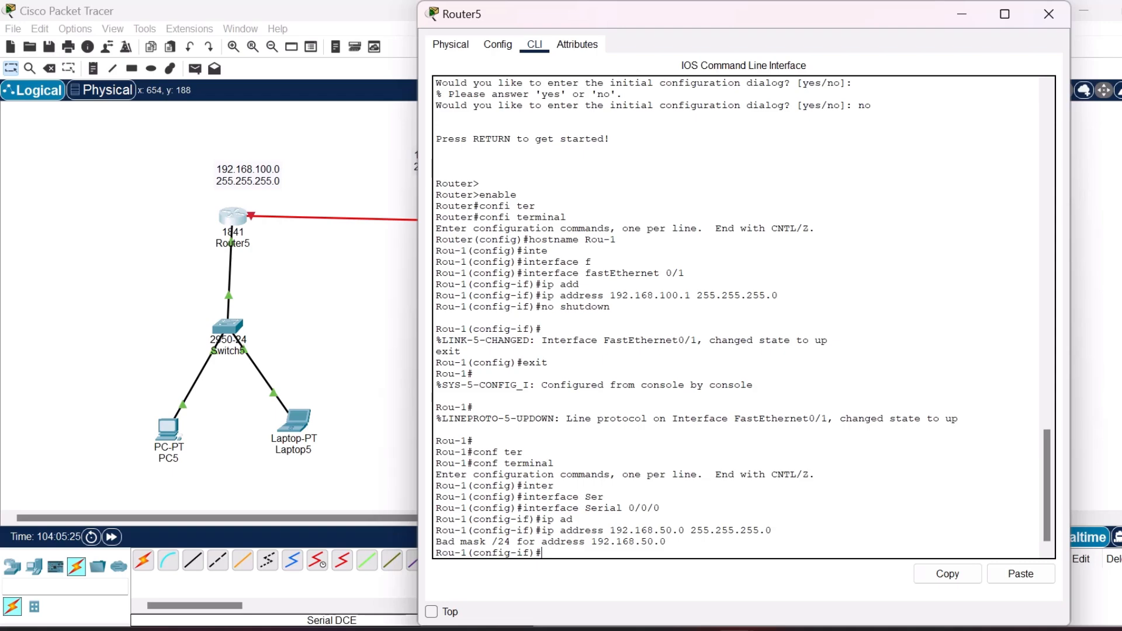
Assign IP address 192.168.50.1 with mask 255.255.255.0 to Router5's Serial 0/0/0 interface.
key(Up)
key(Left)
key(Left)
key(Left)
key(Left)
key(Left)
key(Left)
key(Left)
key(Left)
key(Left)
key(Left)
key(Left)
key(Left)
key(Left)
key(Right)
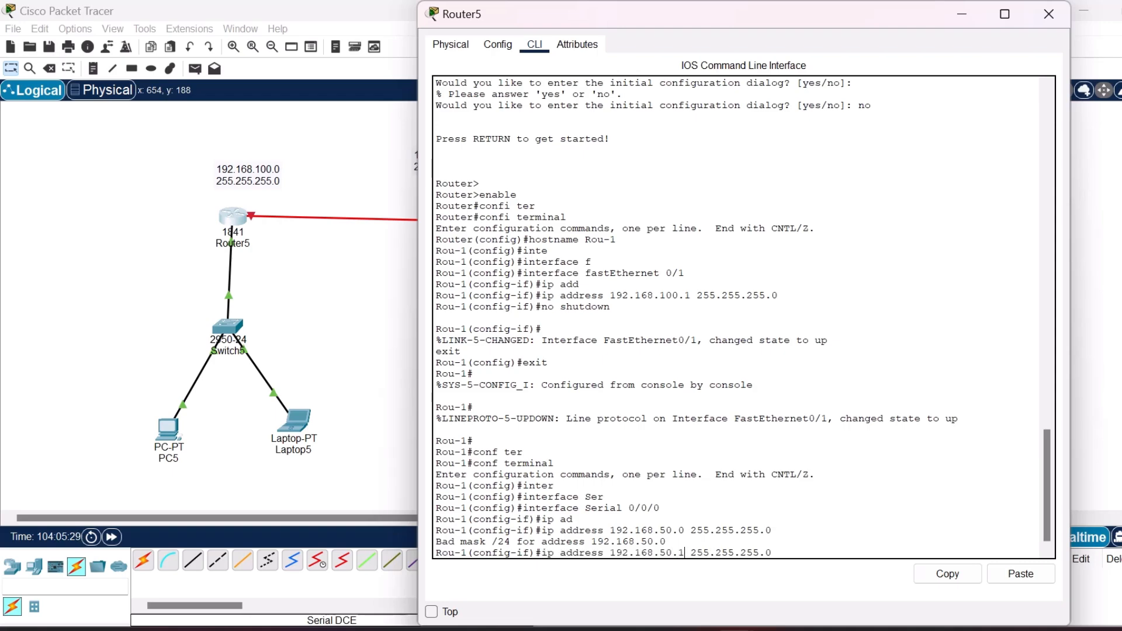
key(Return)
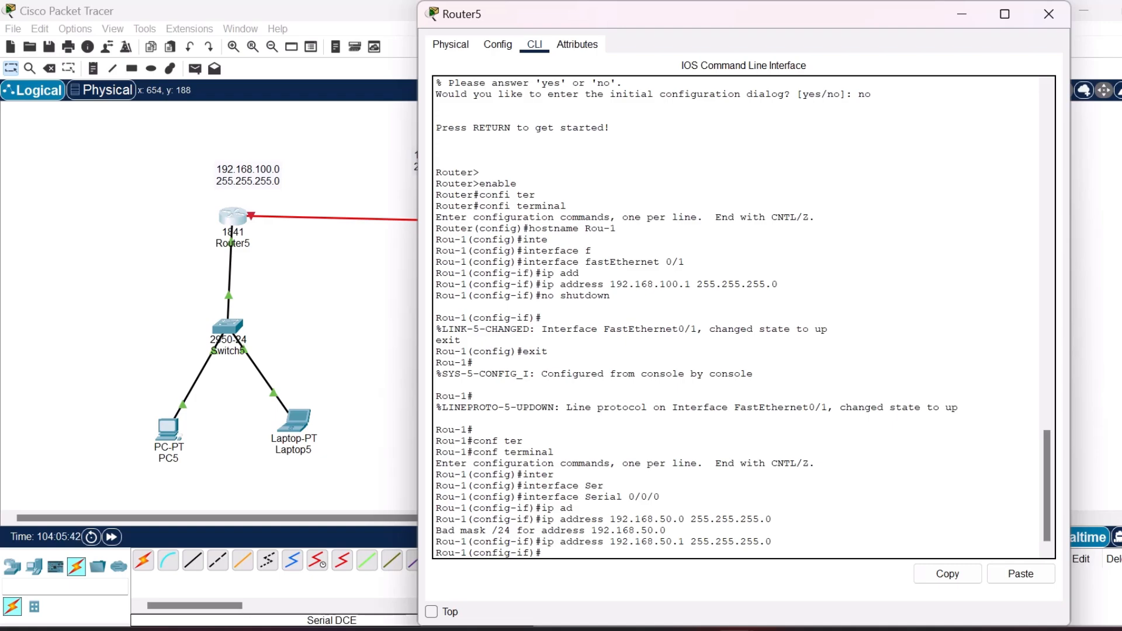
key(Return)
Enable Router5's serial interface with no shutdown, exit interface configuration mode, and close the router window.
text(no shutdown)
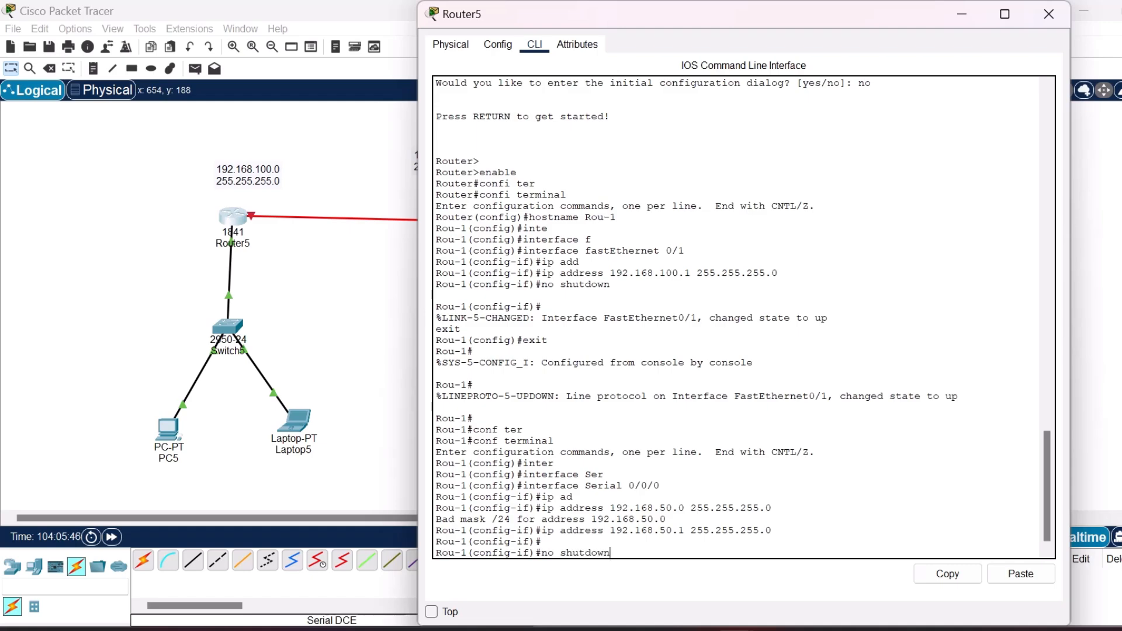
key(Return)
text(exit)
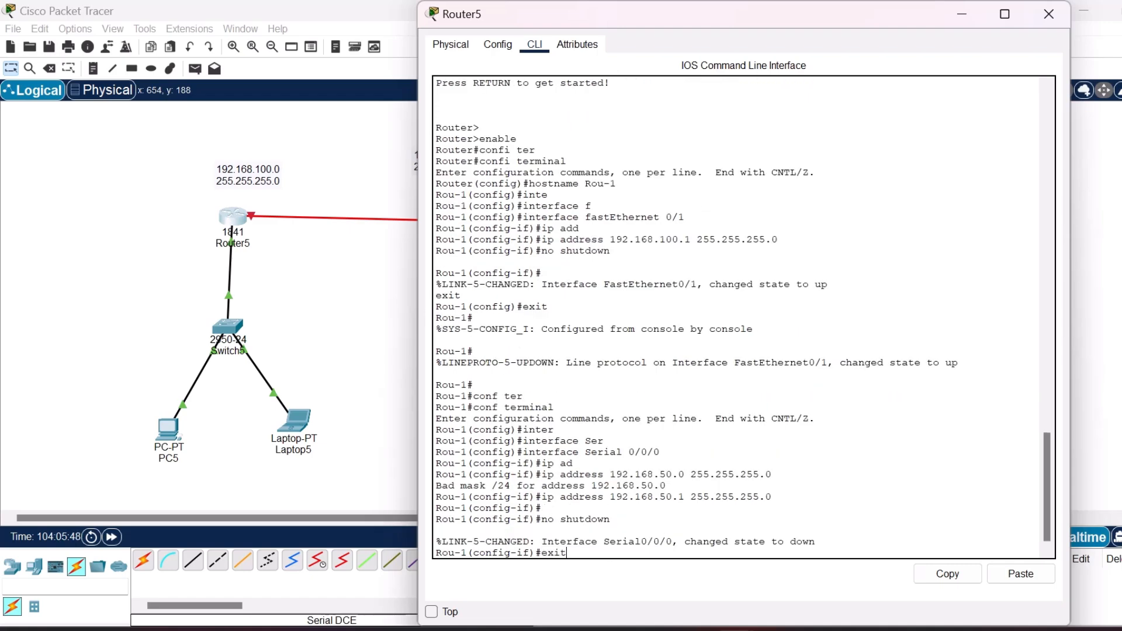
key(Return)
key(Return)
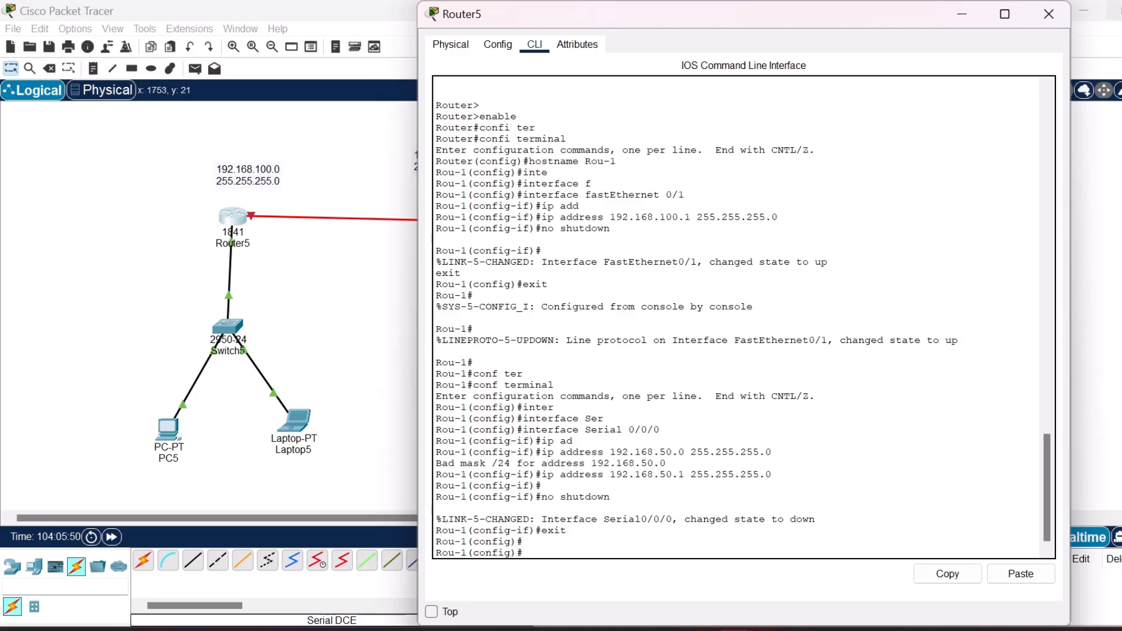
click(1049, 14)
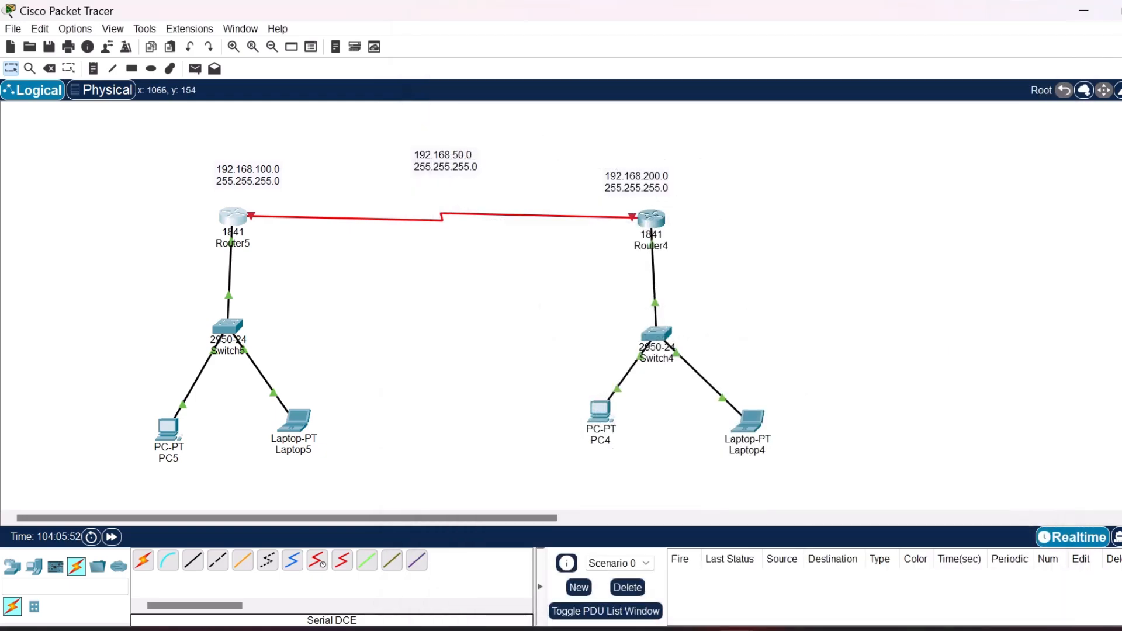
Open Router4's command line and enter global configuration mode with confi terminal.
click(651, 219)
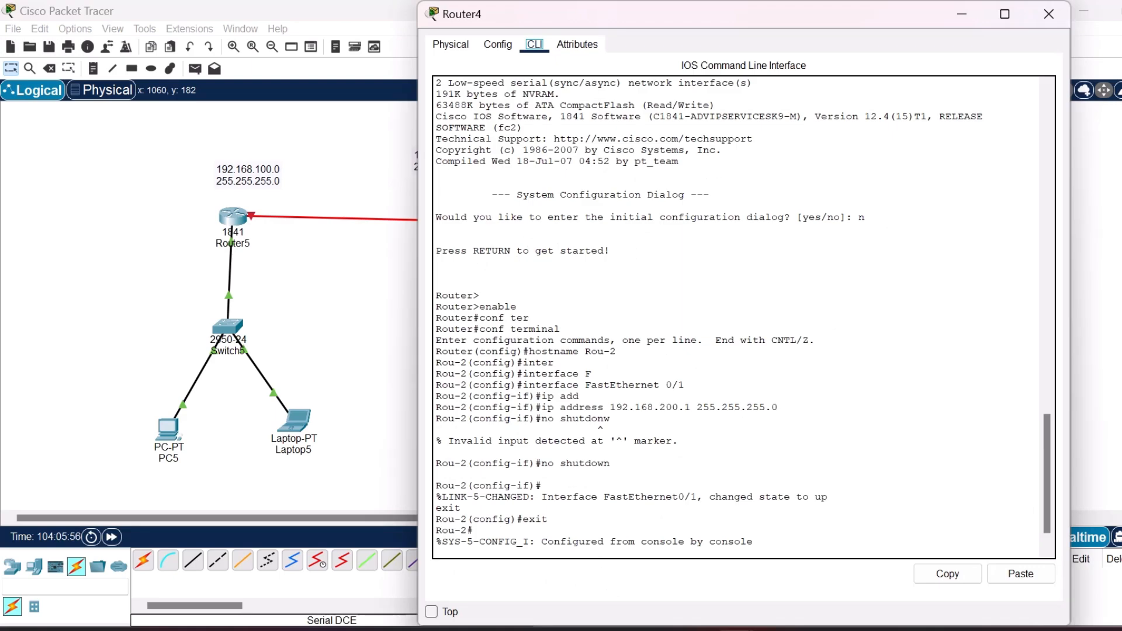
key(Return)
key(Return)
key(Return)
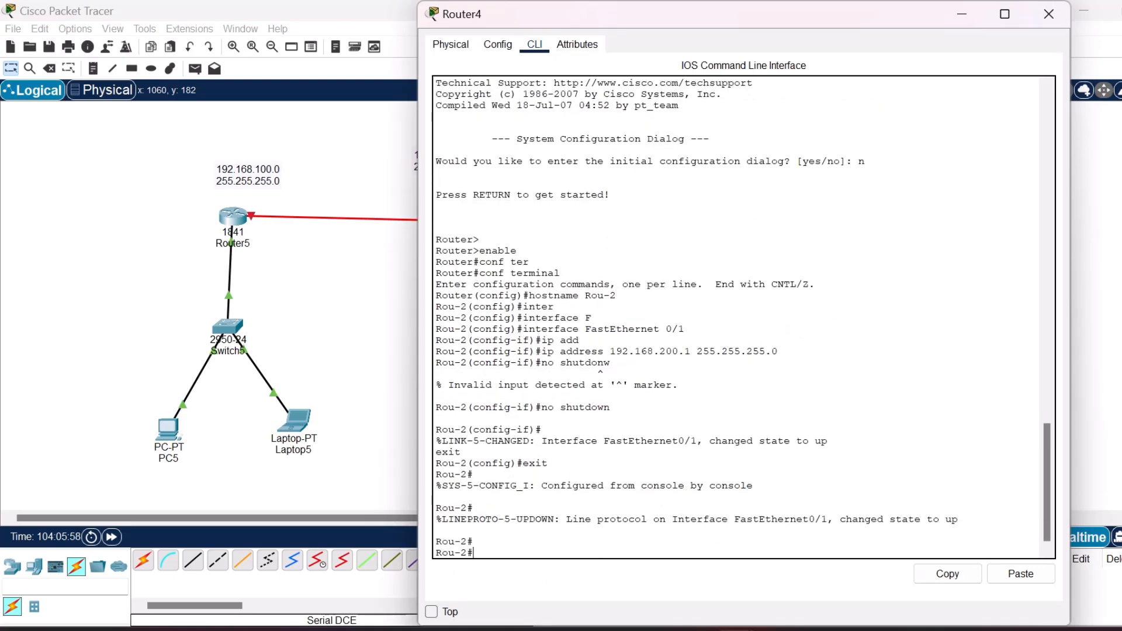
text(confi tr)
key(Tab)
key(BackSpace)
text(er)
key(Tab)
key(Return)
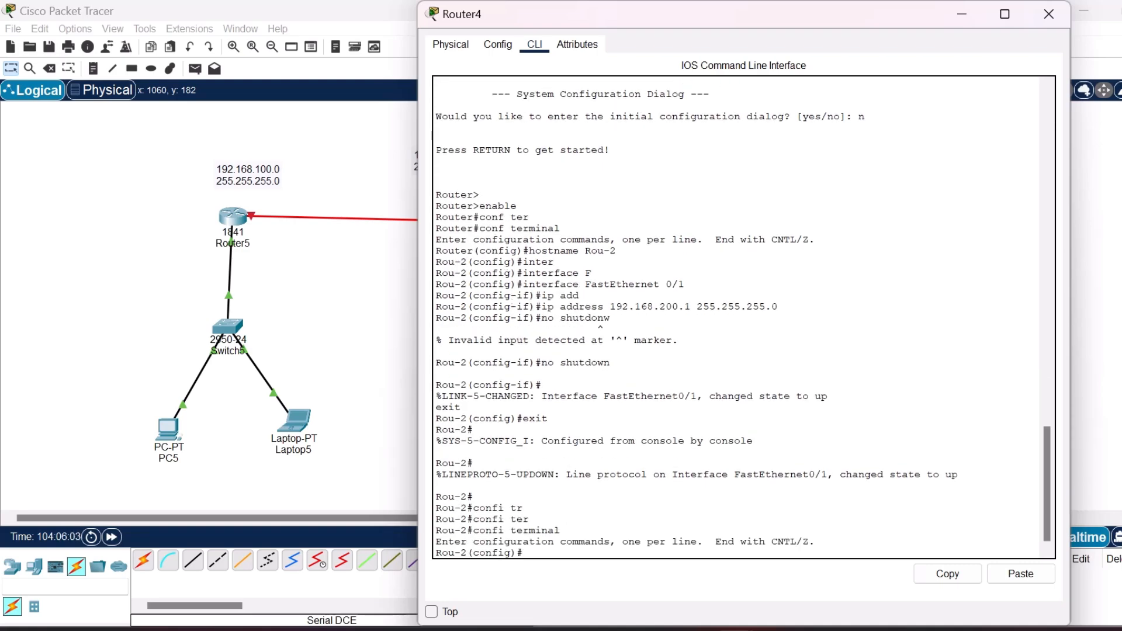
Enter interface configuration mode for serial 0/0/0 on Router4.
text(inte)
key(Tab)
text(ser)
key(Tab)
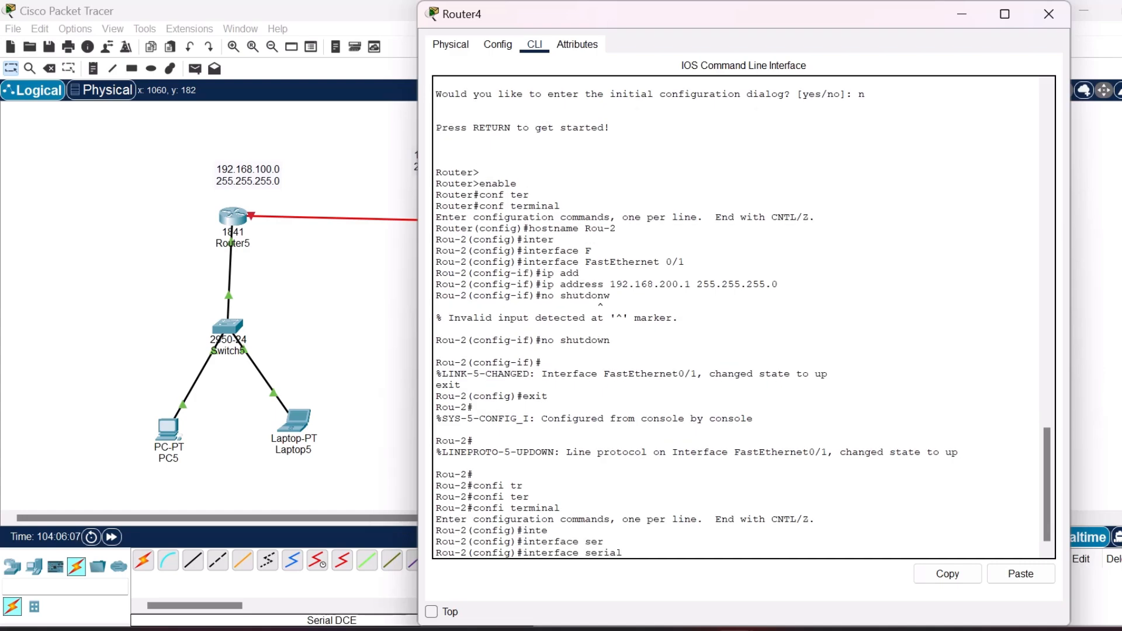
text(0/0)
key(Return)
Assign IP address 192.168.50.2 with mask 255.255.255.0 to Router4's serial 0/0/0 interface.
text(ip add)
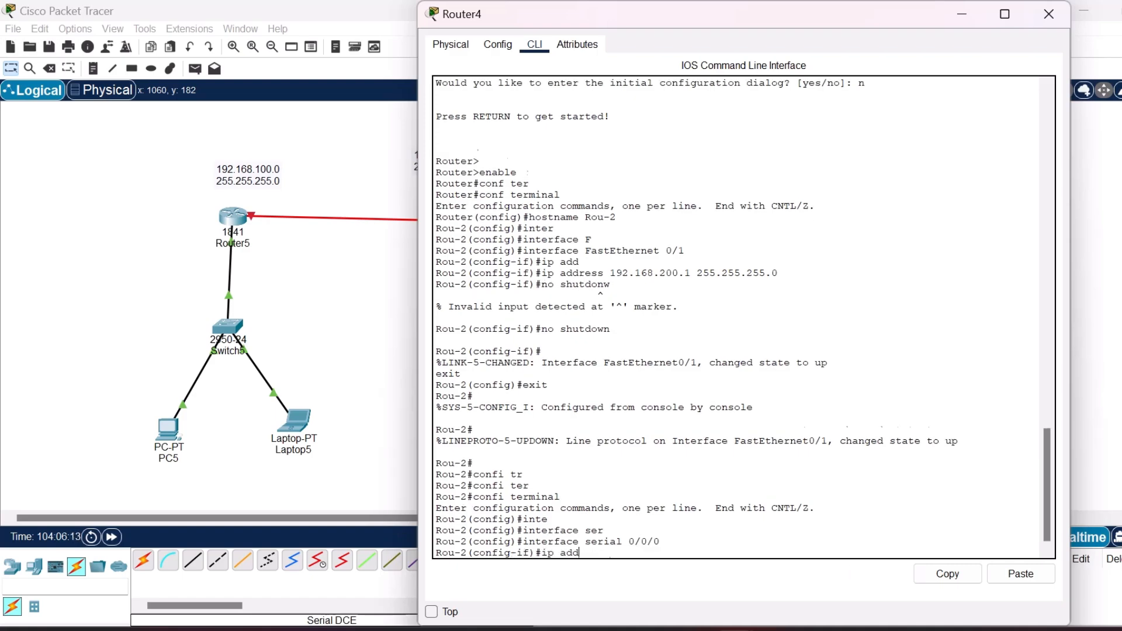
key(Tab)
text(192.1)
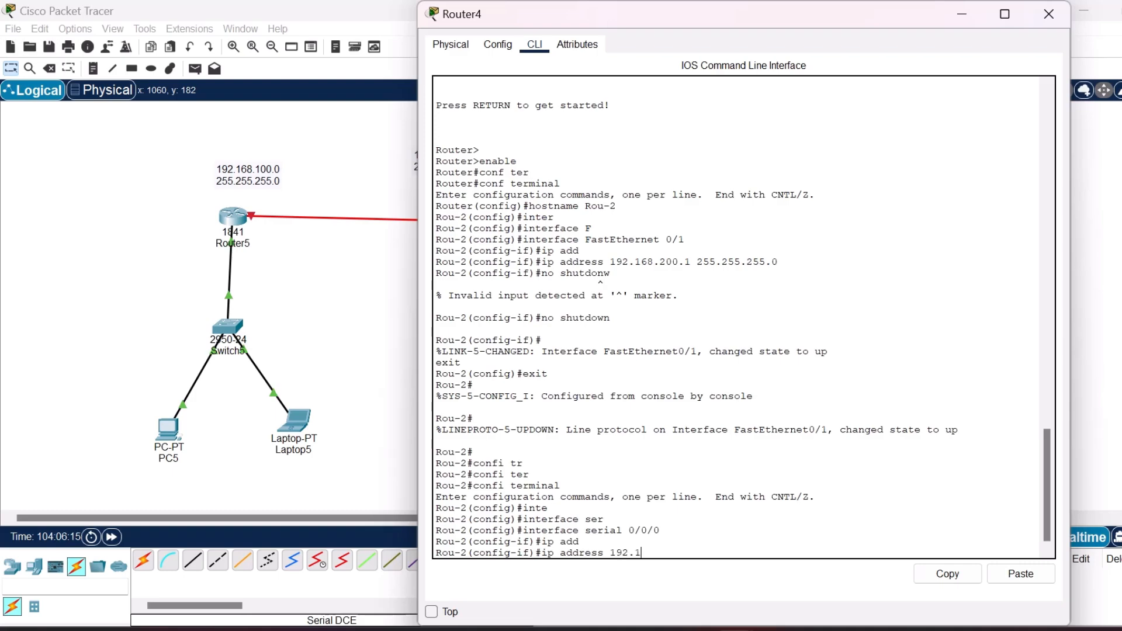
text(68.50.2 255.255.255.0)
key(Return)
Enable Router4's serial interface with no shutdown, exit back to privileged mode, and close the router window.
text(no )
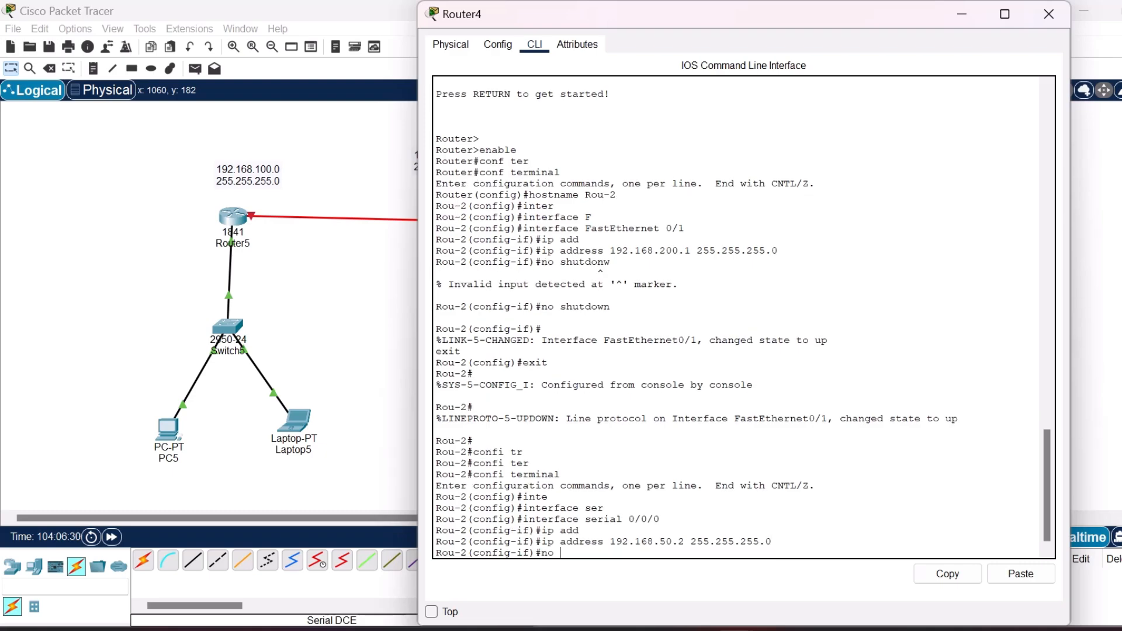
text(shutdown)
key(Return)
text(exit)
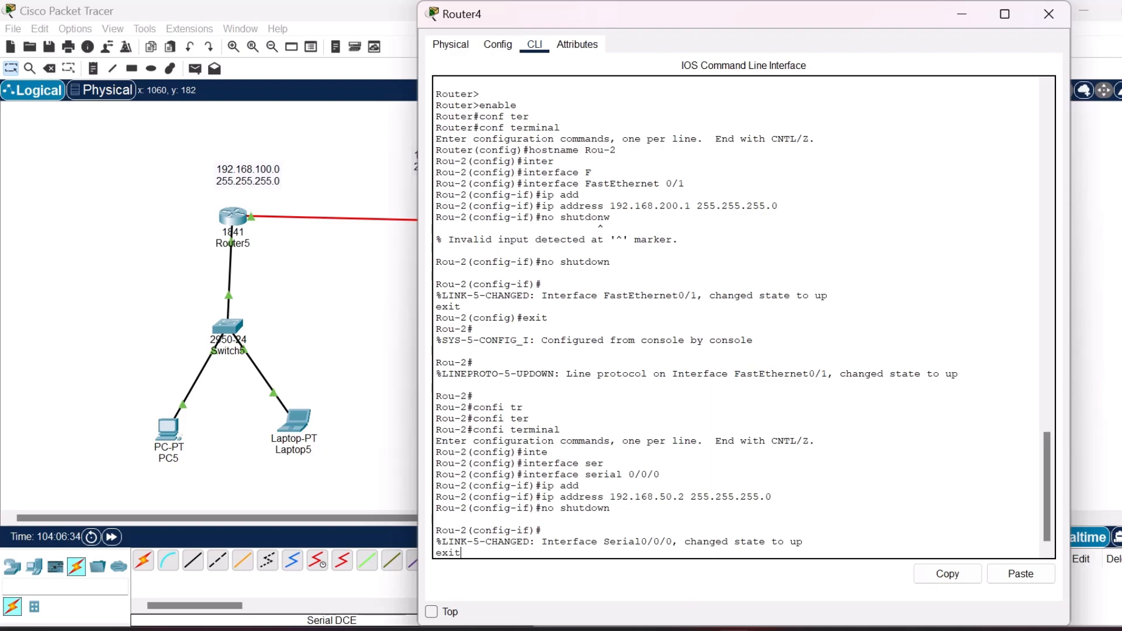
key(Return)
text(exit)
key(Return)
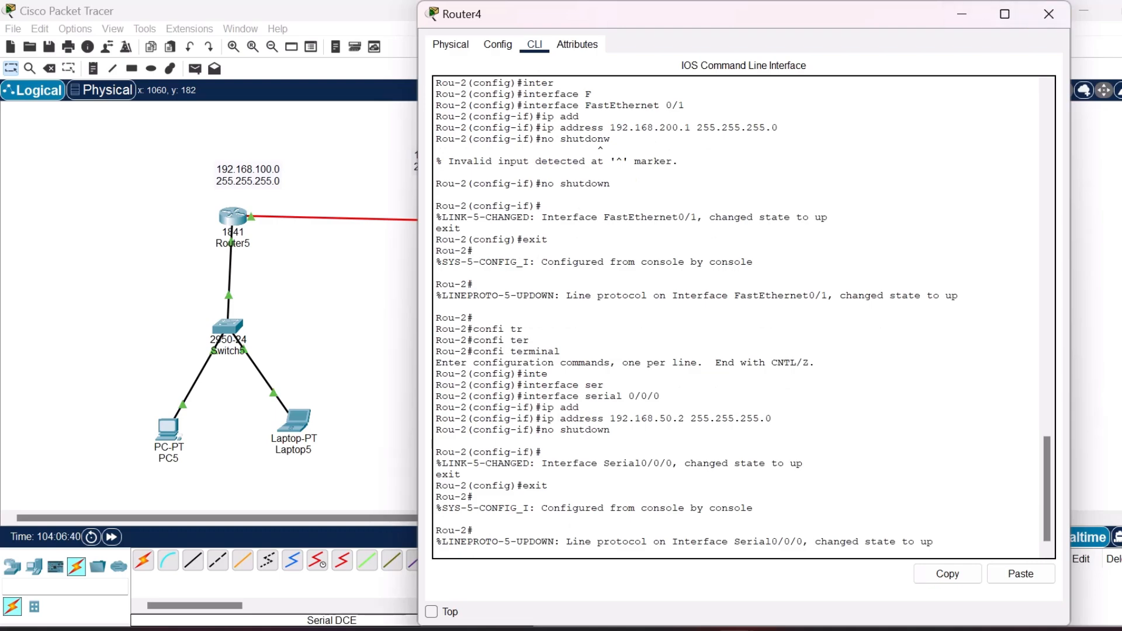
click(1050, 14)
Test the serial link with simple PDUs from Router5 to Router4 and from Router4 to Router5, and delete the PDU results.
click(195, 69)
click(234, 217)
click(652, 218)
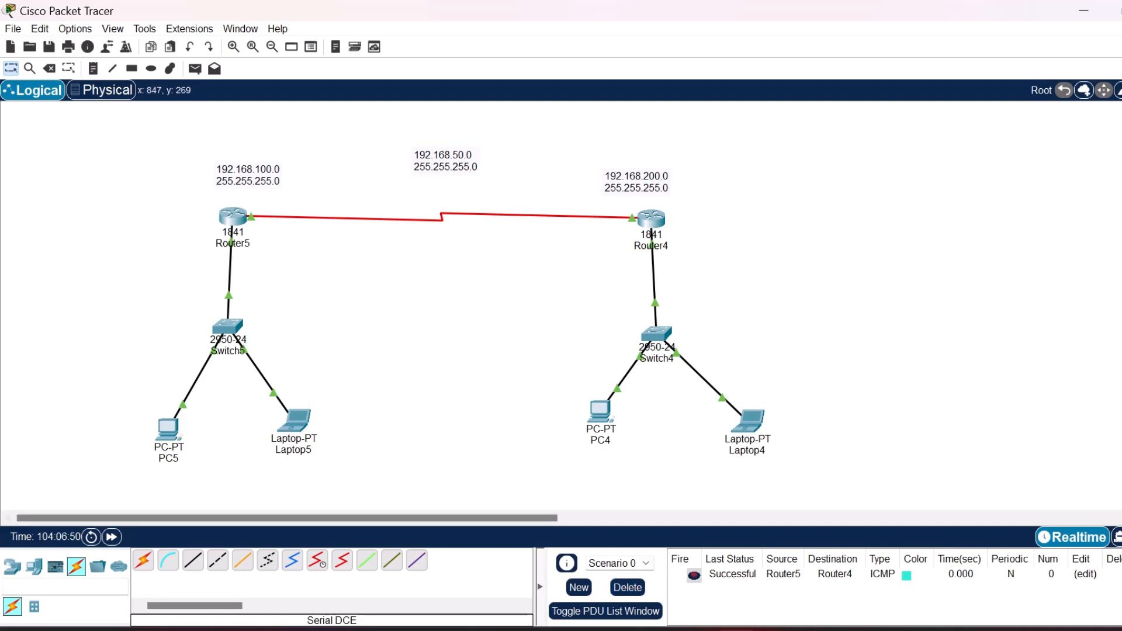
click(195, 68)
click(651, 219)
click(233, 217)
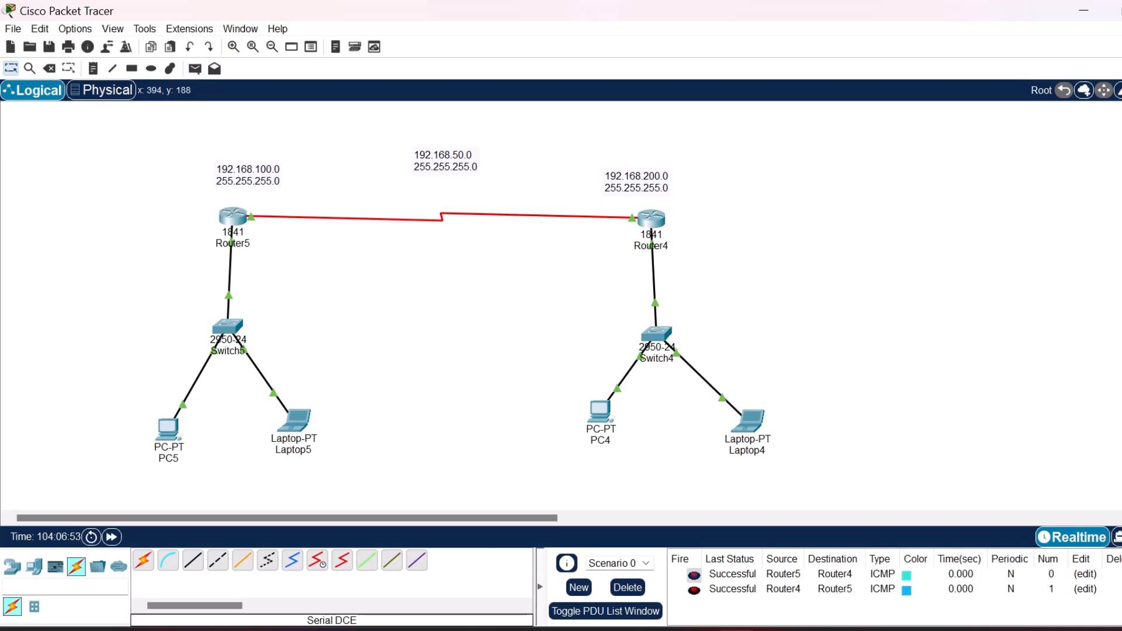
click(627, 588)
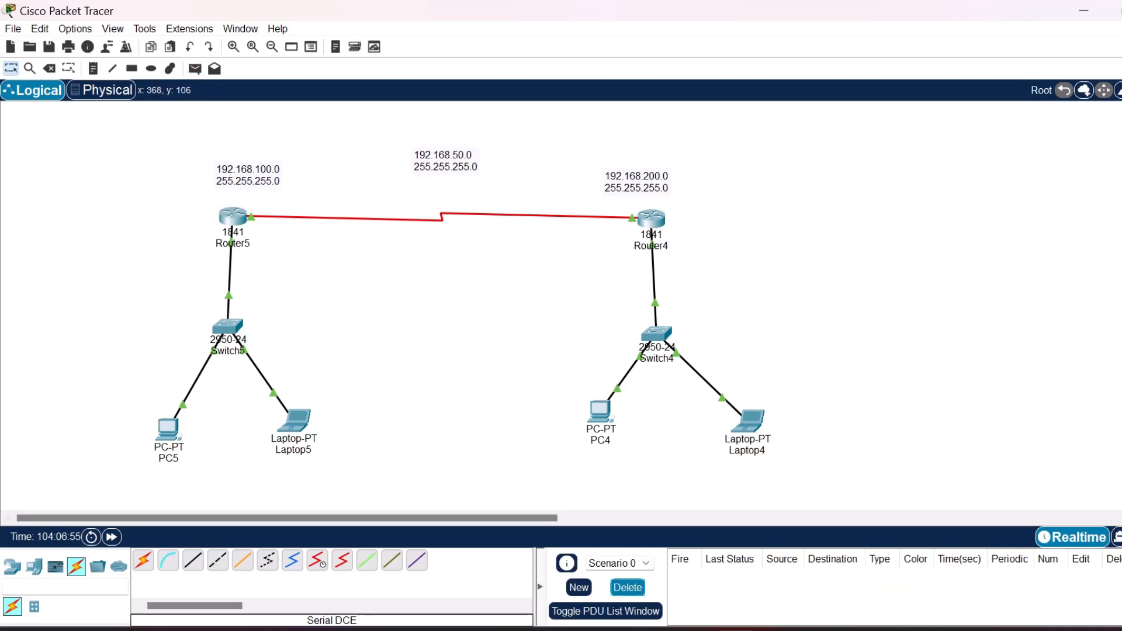
Test connectivity with simple PDUs from Laptop5 to PC4 and from Laptop5 to Router4, deleting the PDU result after each test.
click(195, 68)
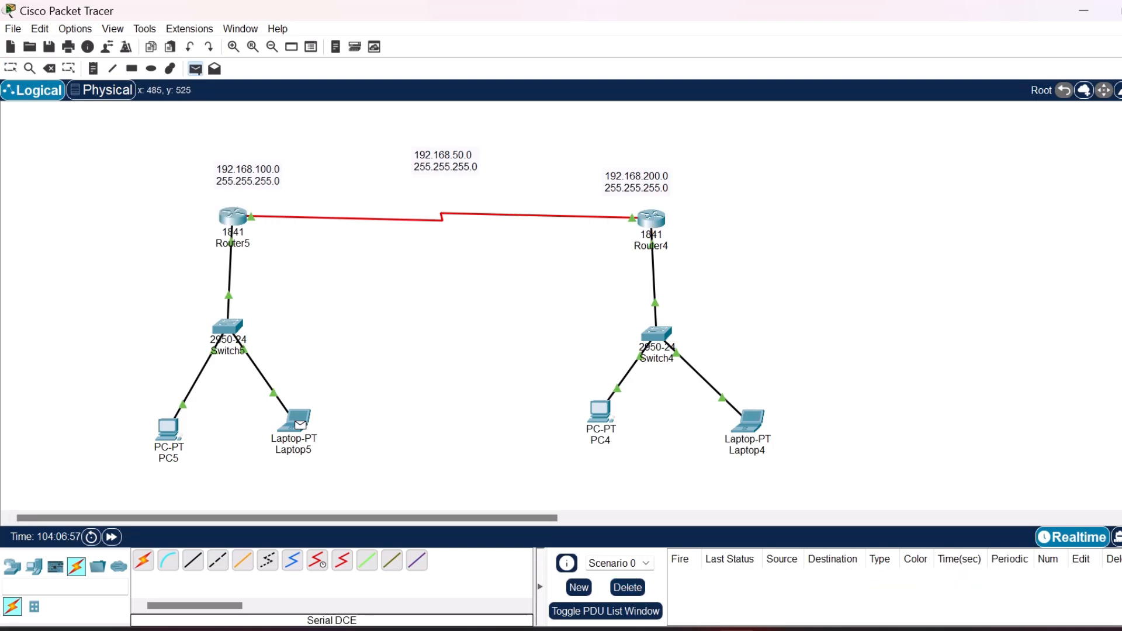
click(299, 422)
click(600, 412)
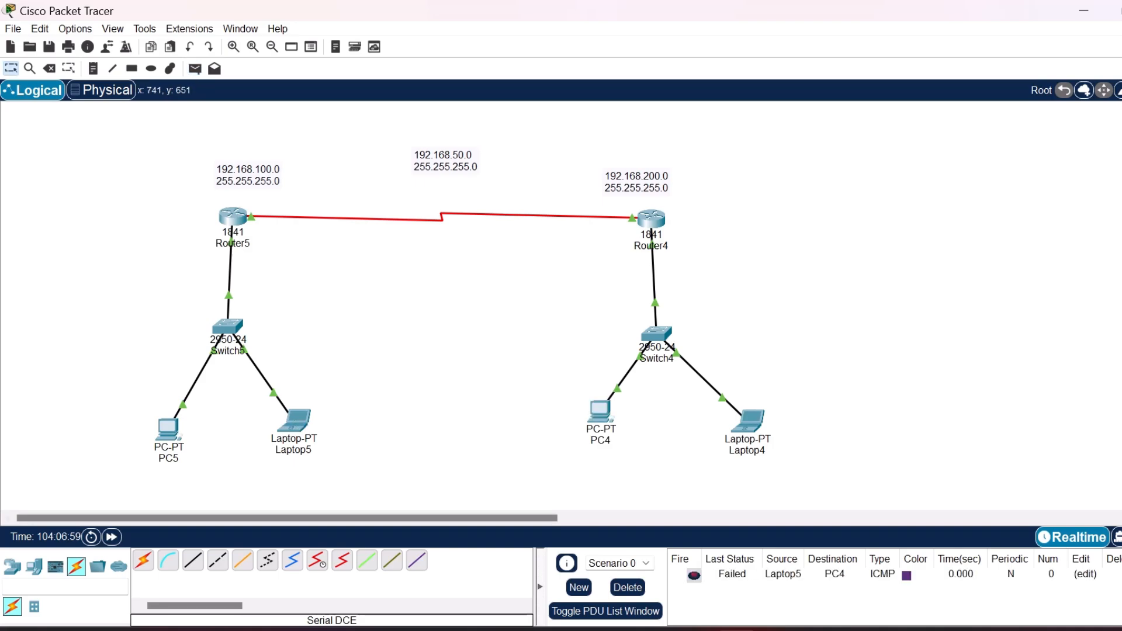
click(195, 68)
click(627, 587)
click(297, 421)
click(652, 218)
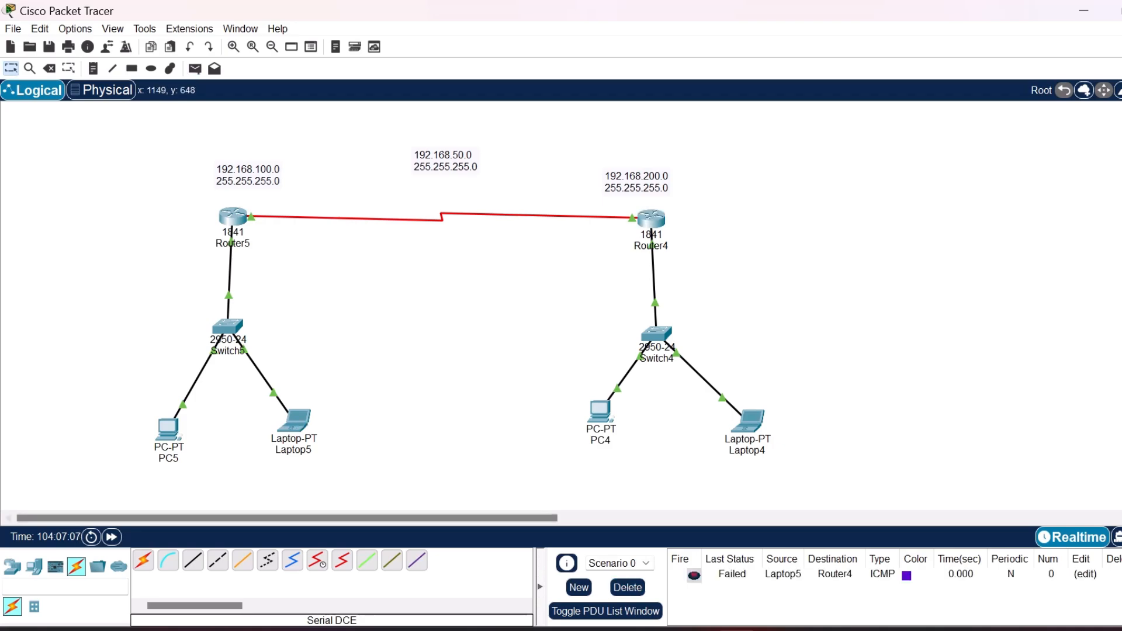
click(628, 588)
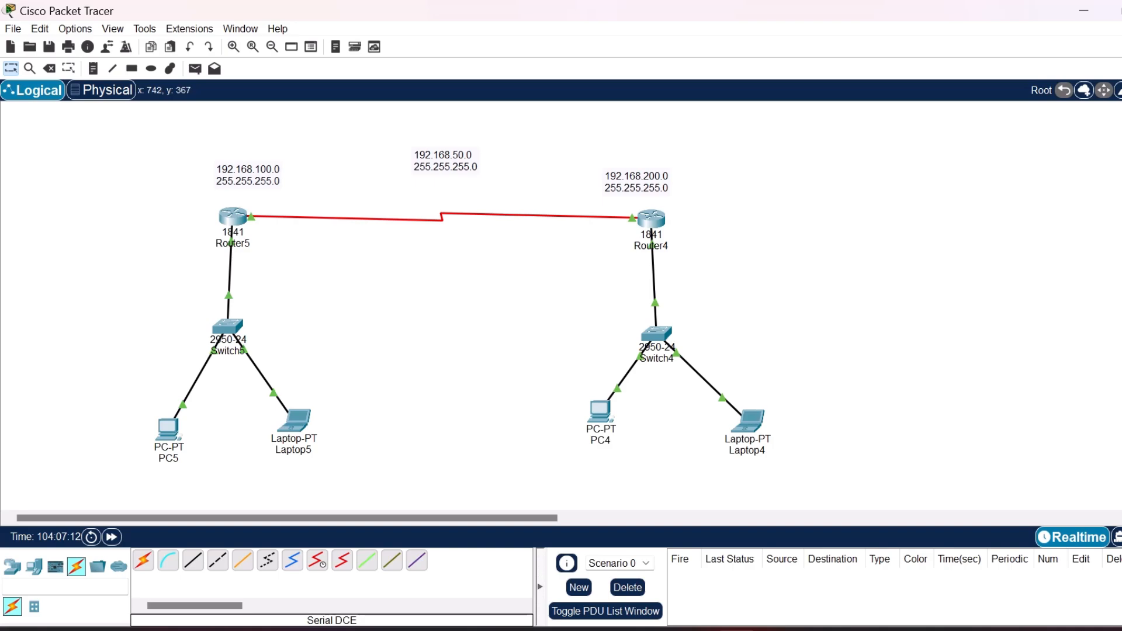
Reopen Router5's command line, exit to privileged mode, and re-enter global configuration mode with confi terminal.
click(233, 217)
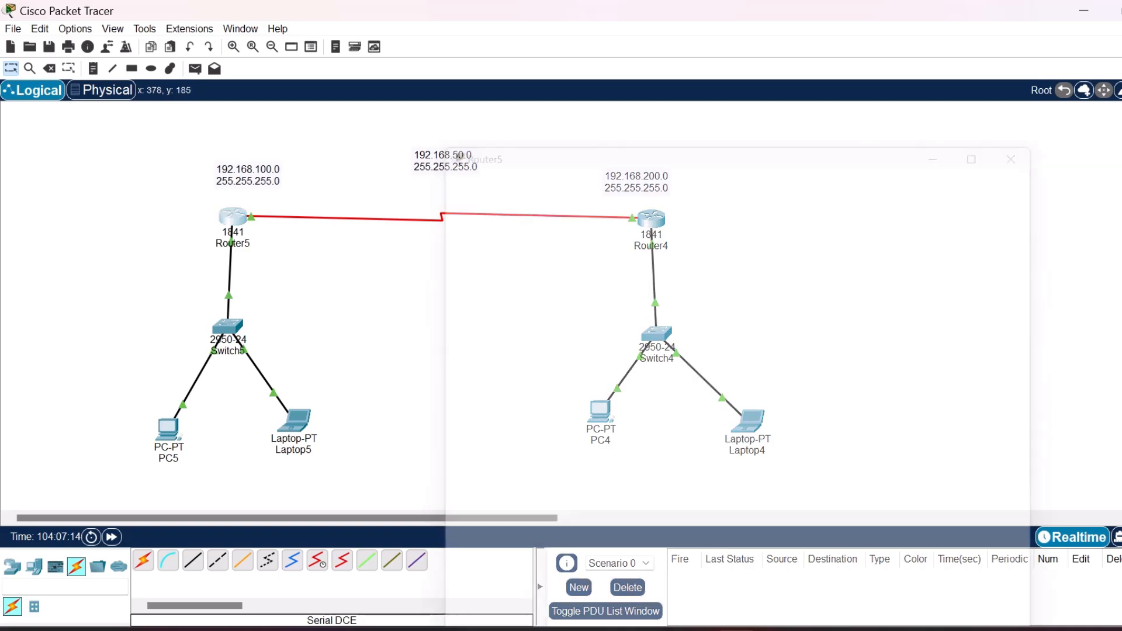
double_click(594, 407)
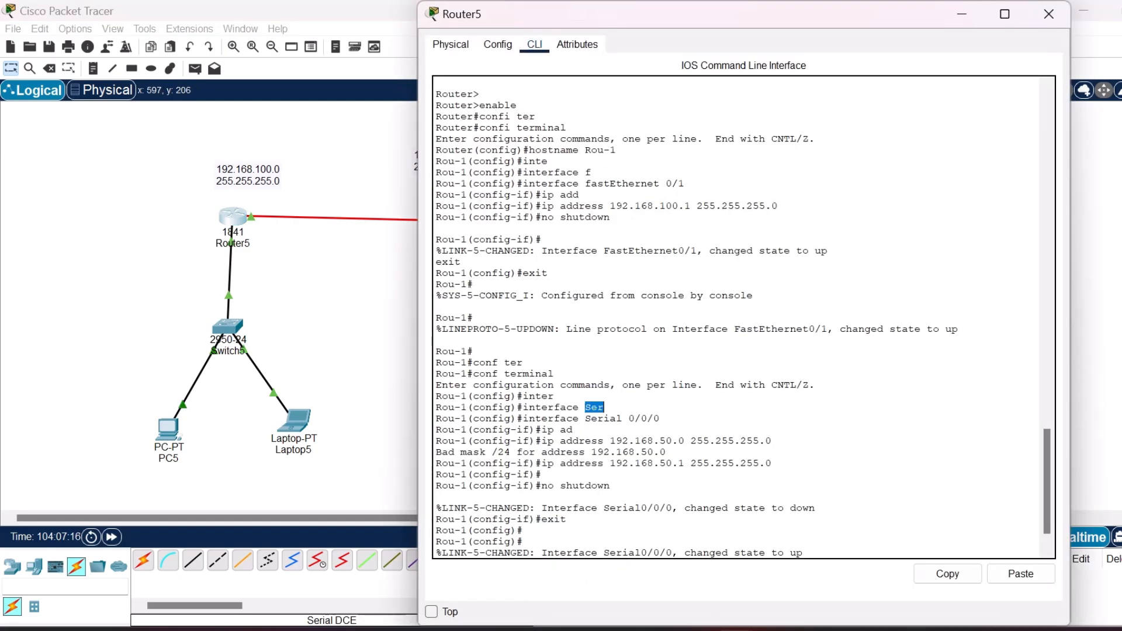
click(604, 408)
key(Return)
key(Return)
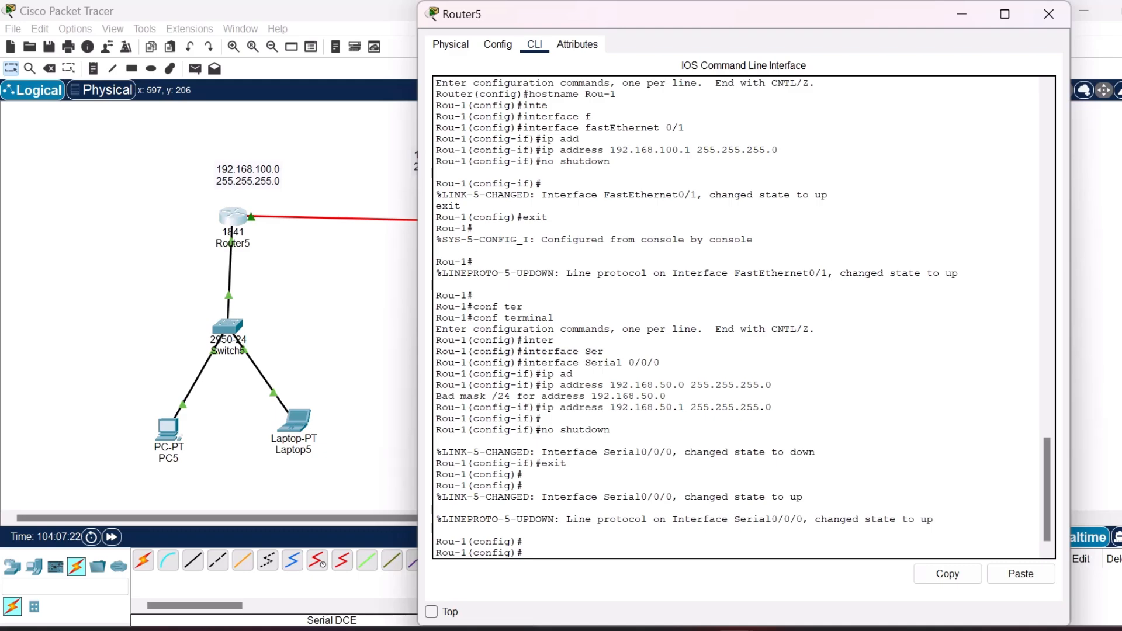
text(exit)
key(Return)
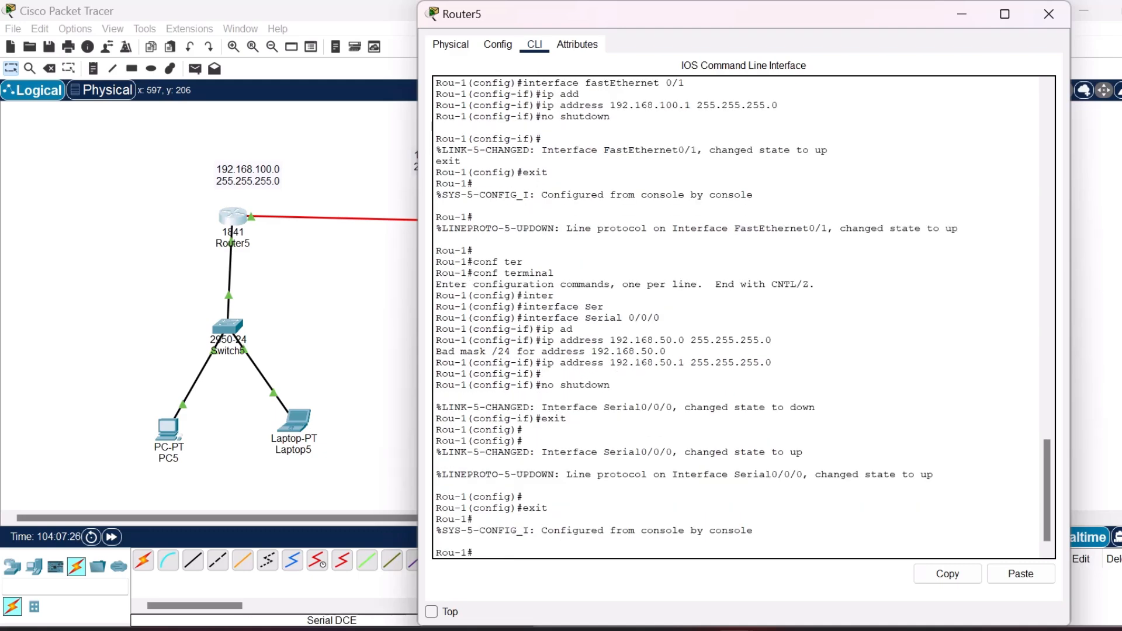
key(Return)
text(confi)
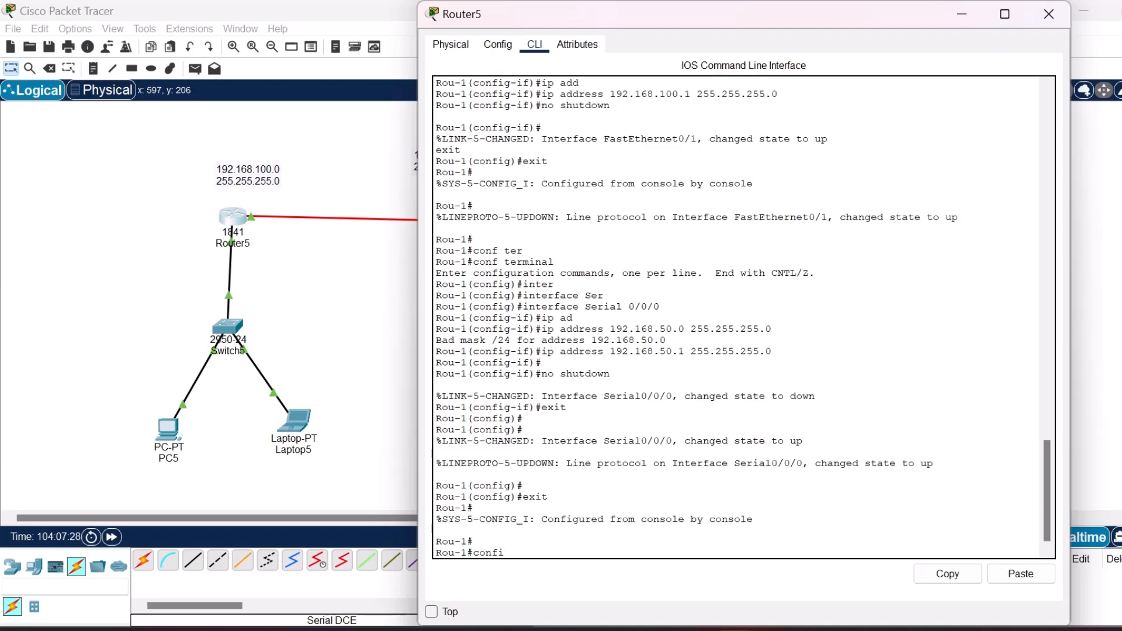
text( ter)
key(Return)
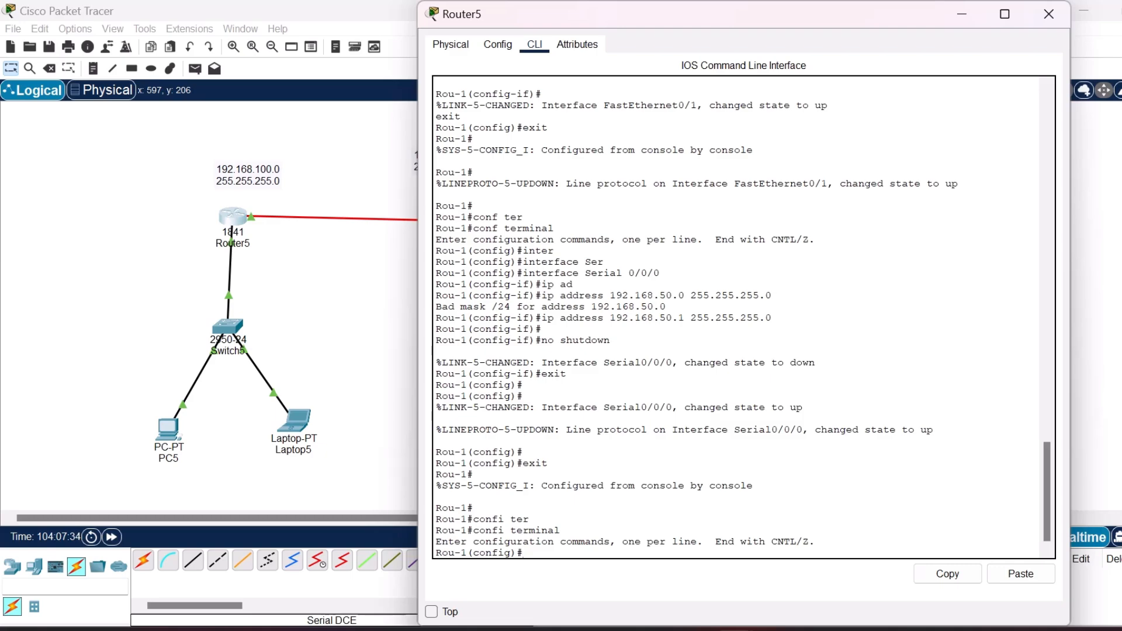
Try to add a static route on Router5 to 192.168.200.0 255.255.255.0 with next hop 192.168.50.1.
text(ip route 192.168.100.0 255.255.255.0)
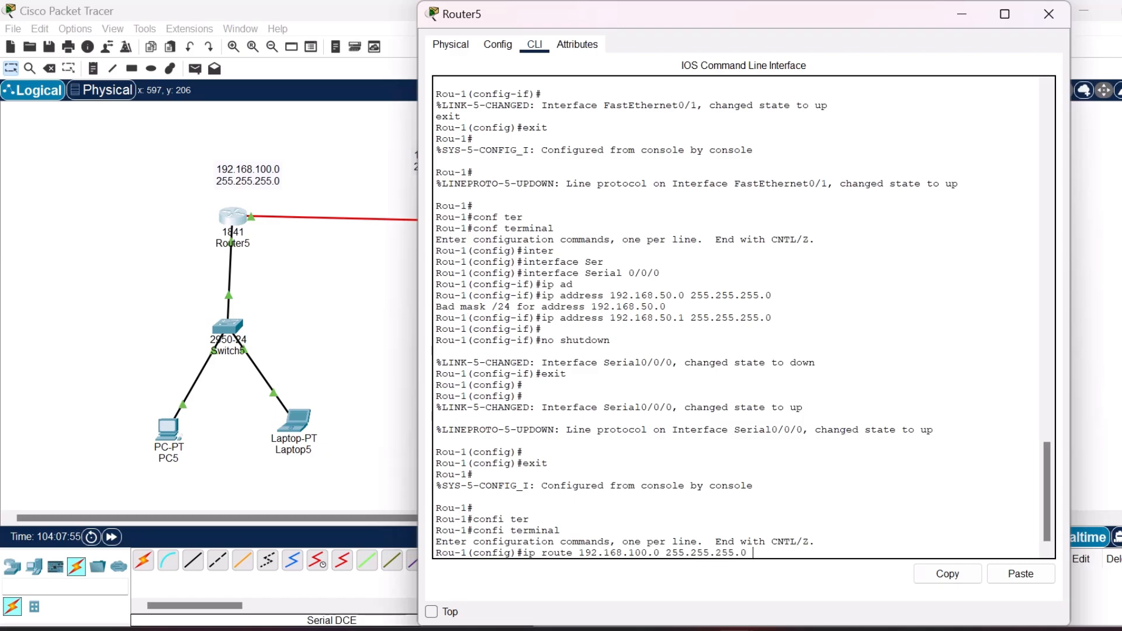
key(BackSpace)
text(192.168.50.1)
key(Return)
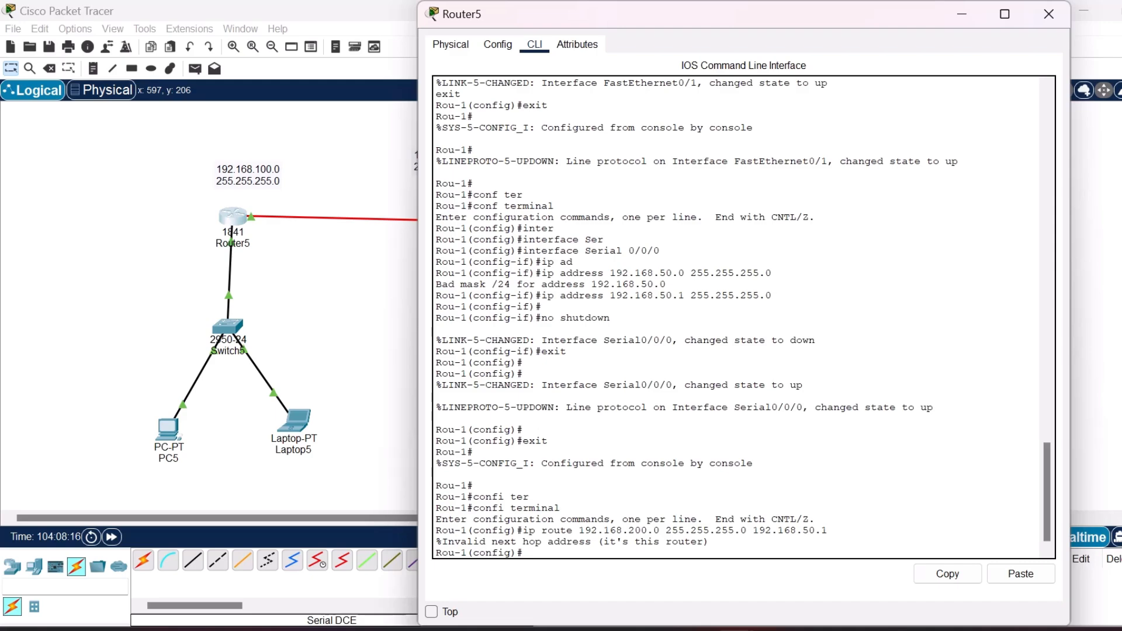
Add a static route on Router5 to 192.168.200.0 255.255.255.0 with next hop 192.168.50.2.
key(Up)
text(2)
key(Return)
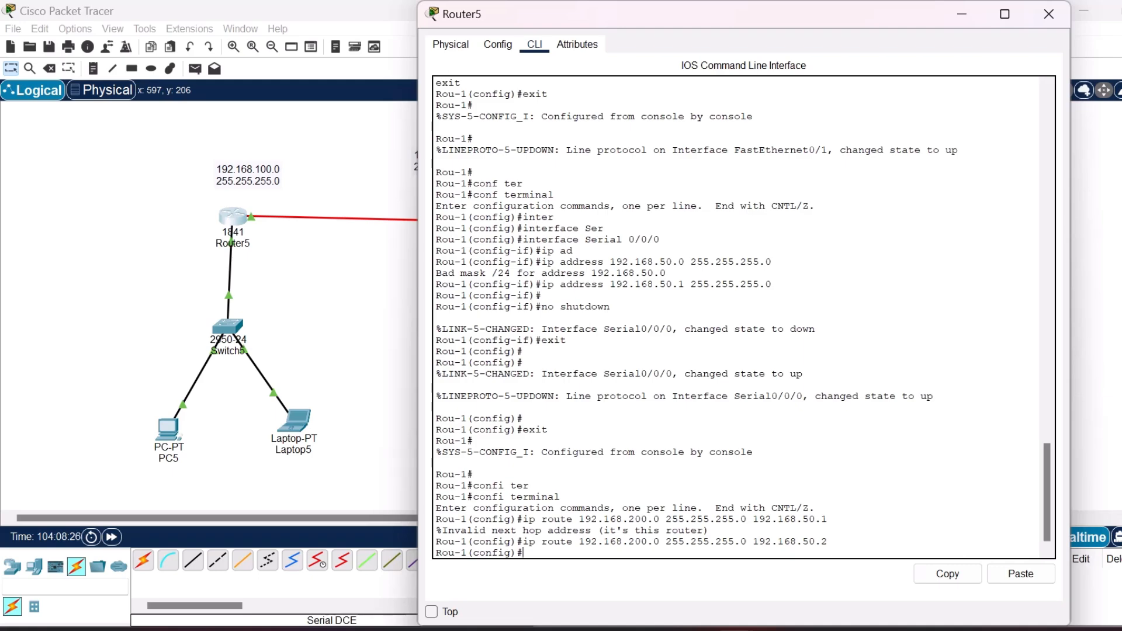
Exit Router5's configuration mode, log out of the console, and return to the user-mode prompt.
text(exit)
key(Return)
text(exit)
key(Return)
key(Return)
key(Return)
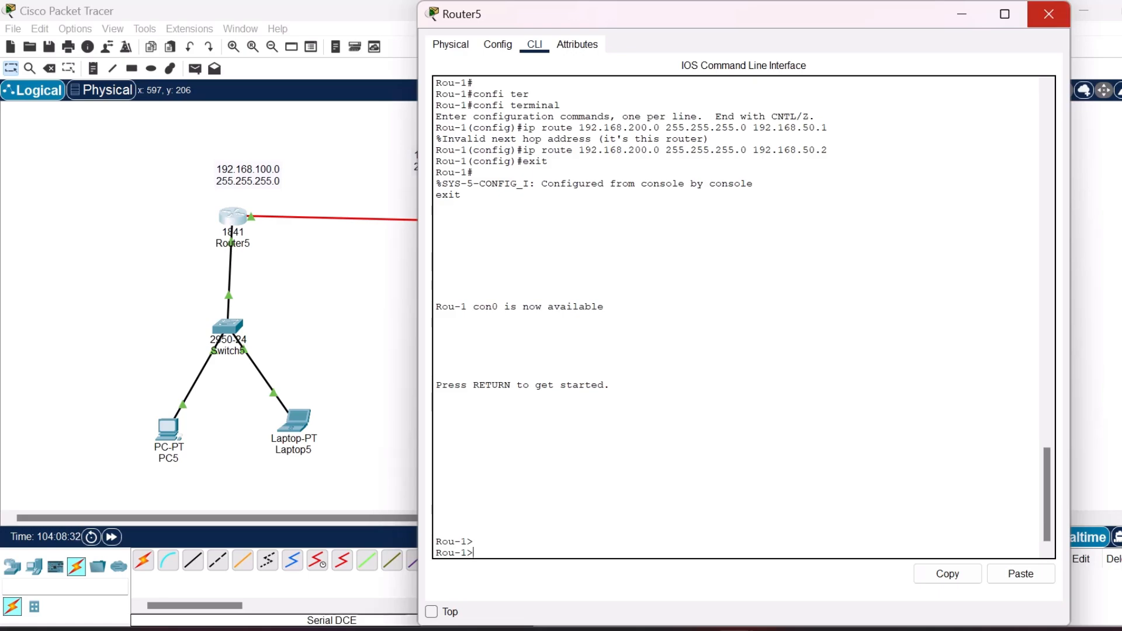
Close Router5's window, open Router4's command line, and enter global configuration mode with confi terminal.
click(1049, 13)
click(650, 217)
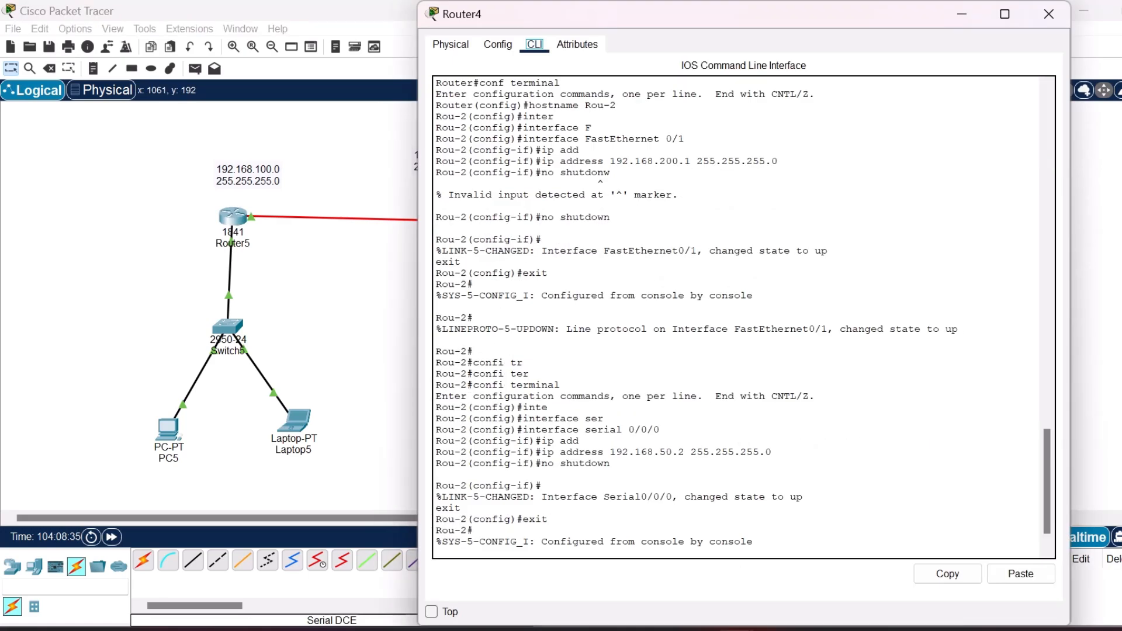
click(475, 284)
key(Return)
text(confi)
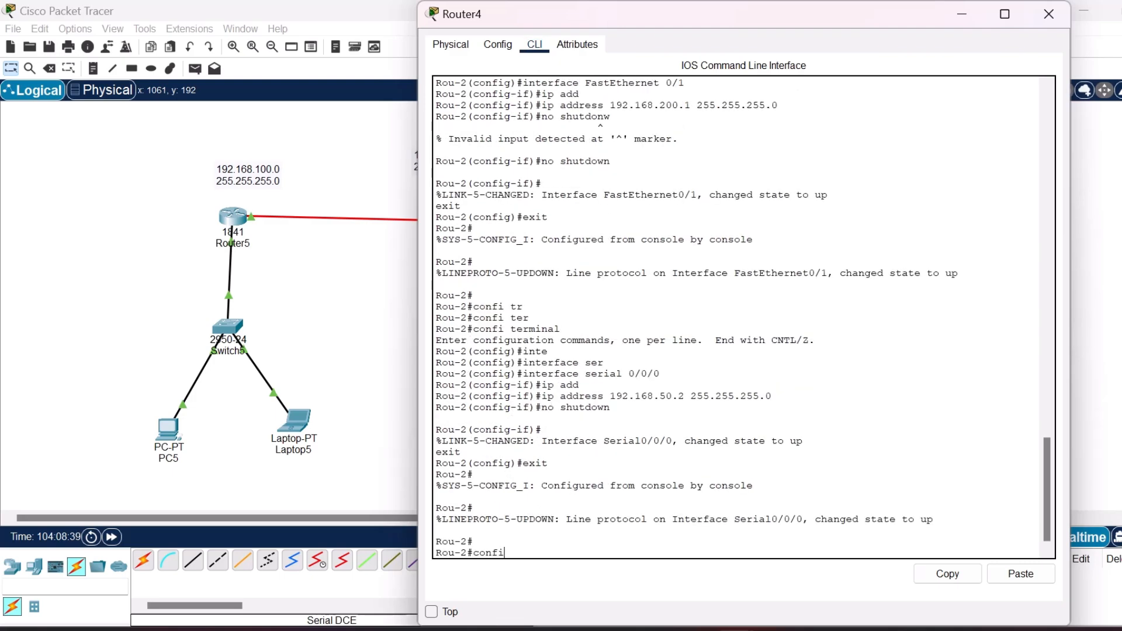
text( ter)
key(Tab)
key(Return)
Add a static route on Router4 to 192.168.100.0 255.255.255.0 with next hop 192.168.50.1.
text(ip route)
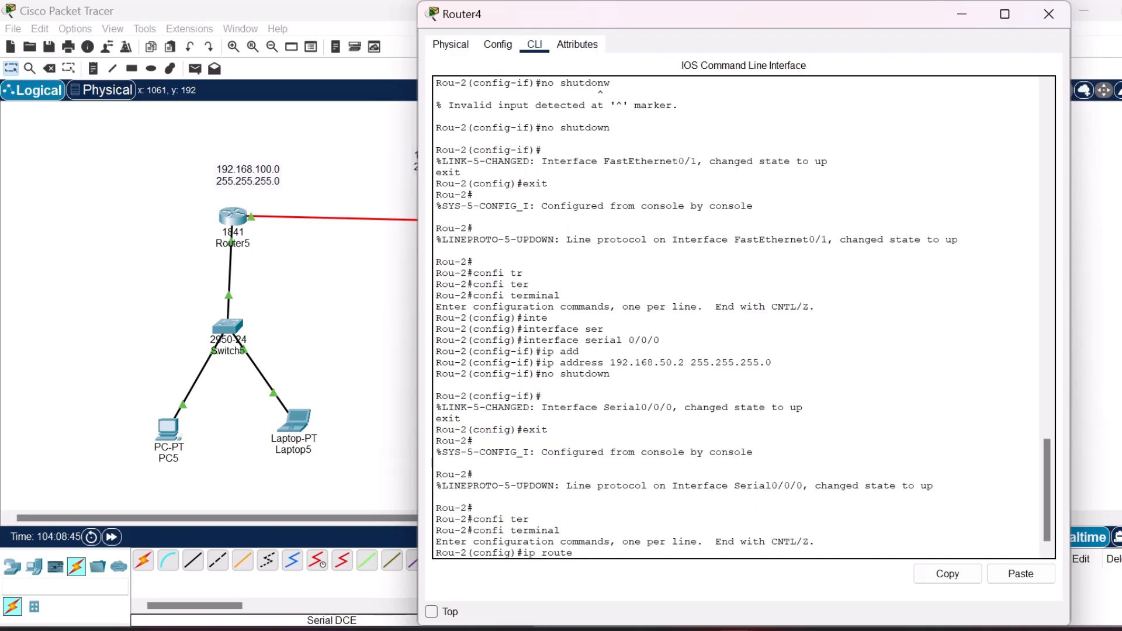
text( 192.168.100.0 255.255.255.0 192.168.50.1)
key(Return)
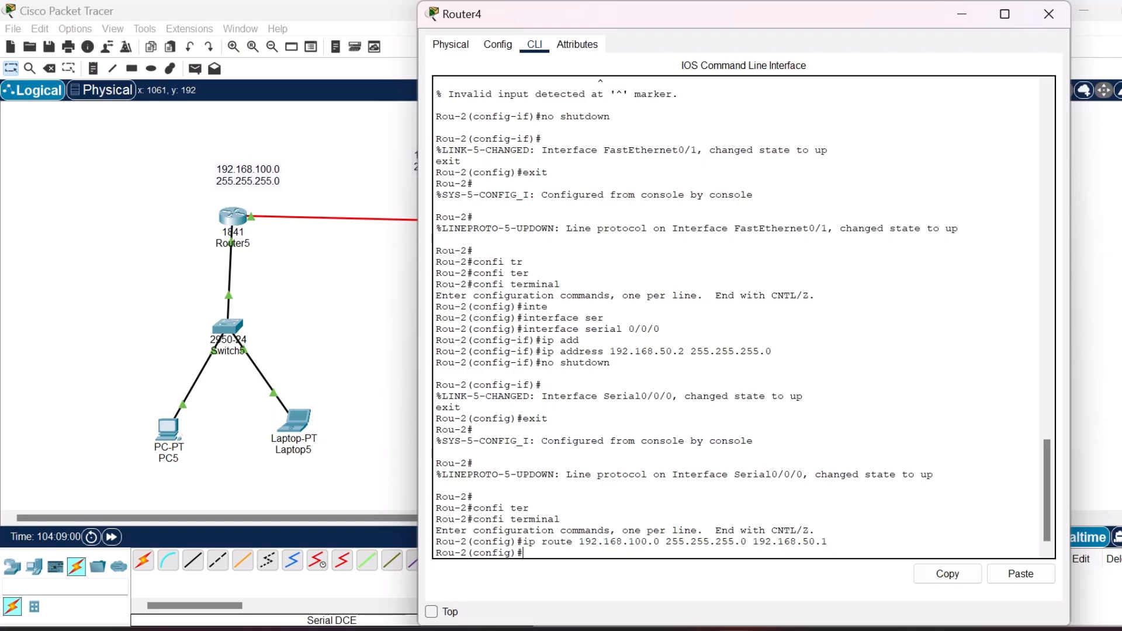
Exit Router4's configuration mode, log out of the console, and close the router's window.
text(exit)
key(Return)
text(exit)
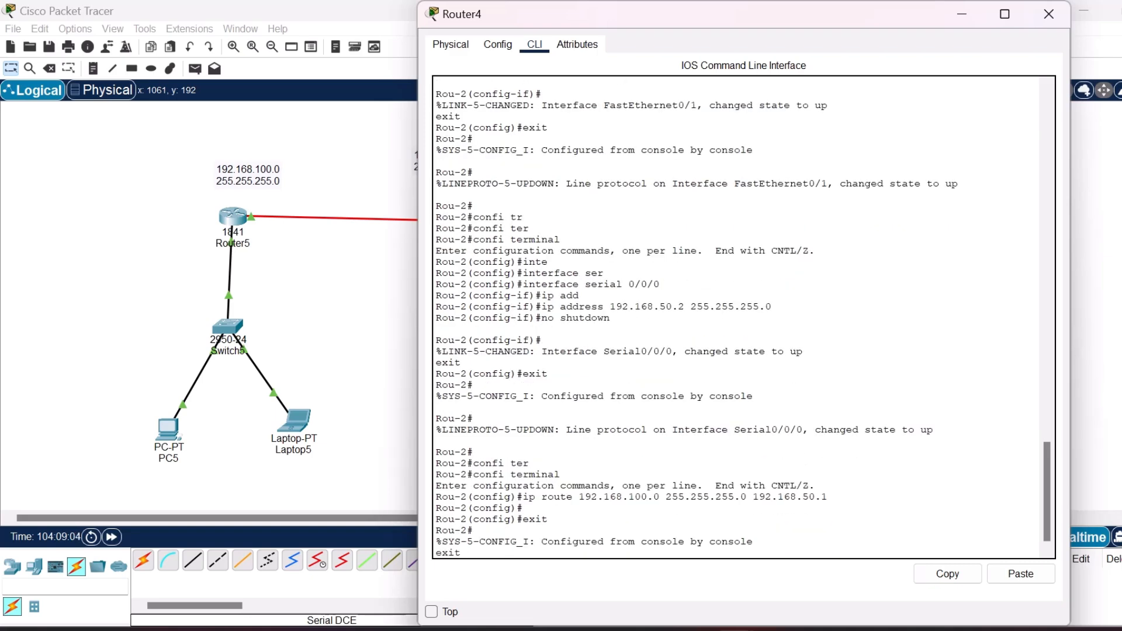
key(Return)
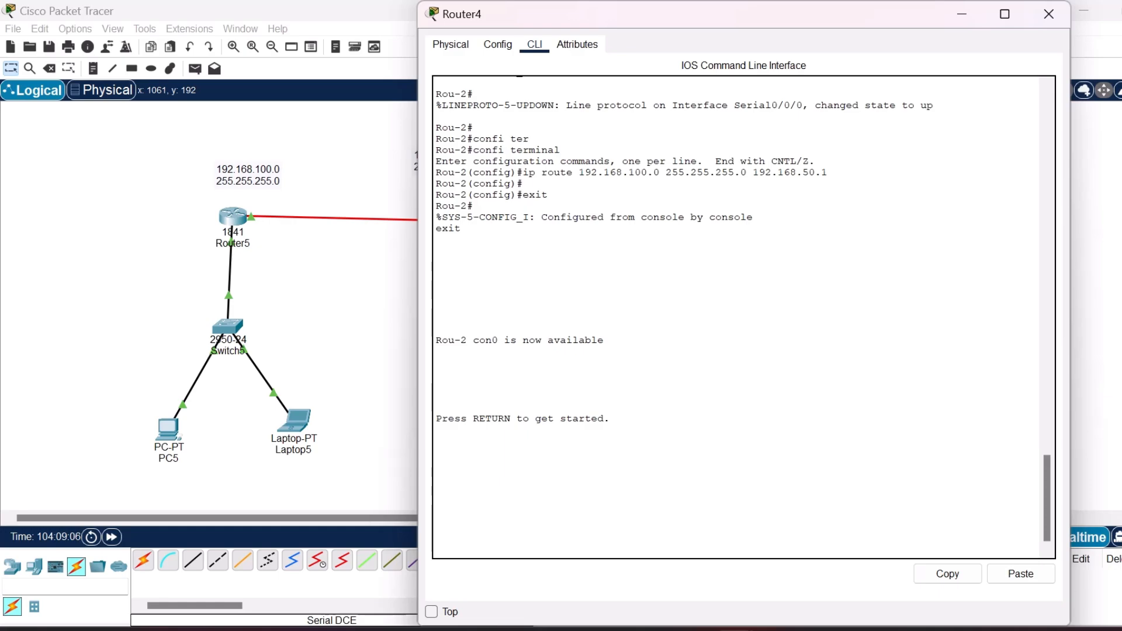
click(1049, 14)
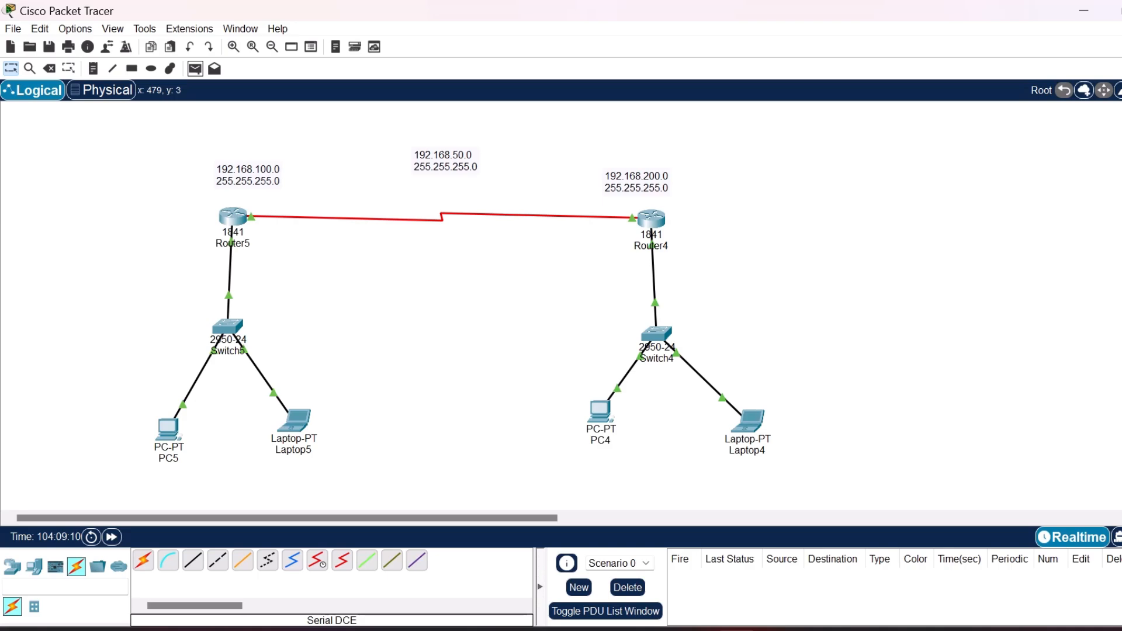
Test the first LAN by sending simple PDUs from PC5 to Router5 and from Router5 to Laptop5.
click(195, 68)
click(175, 434)
click(233, 218)
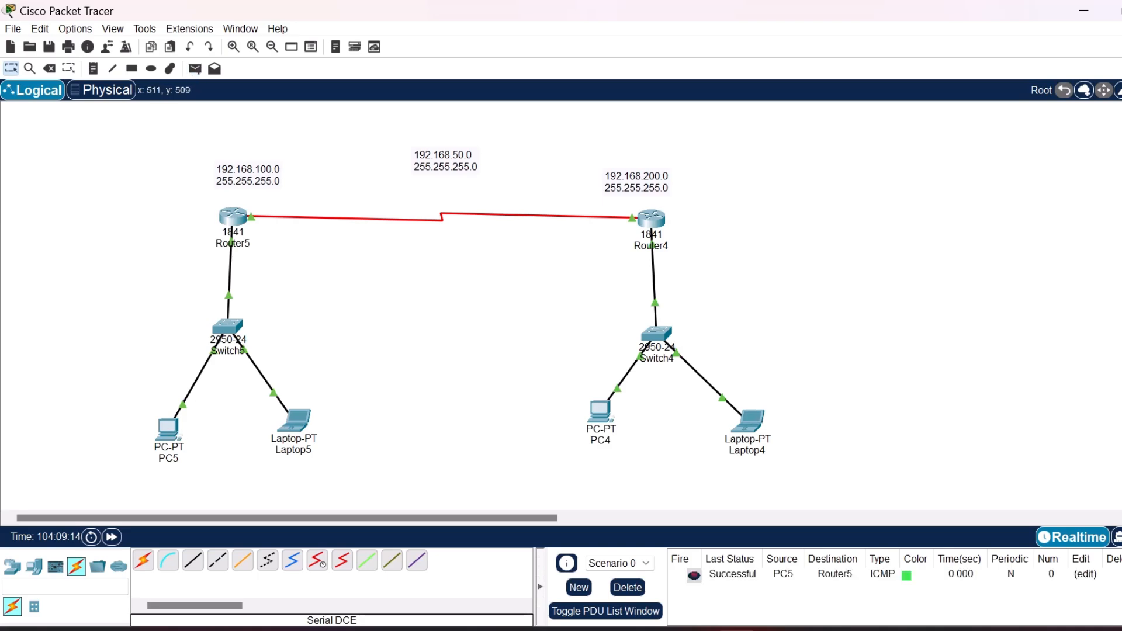
click(195, 68)
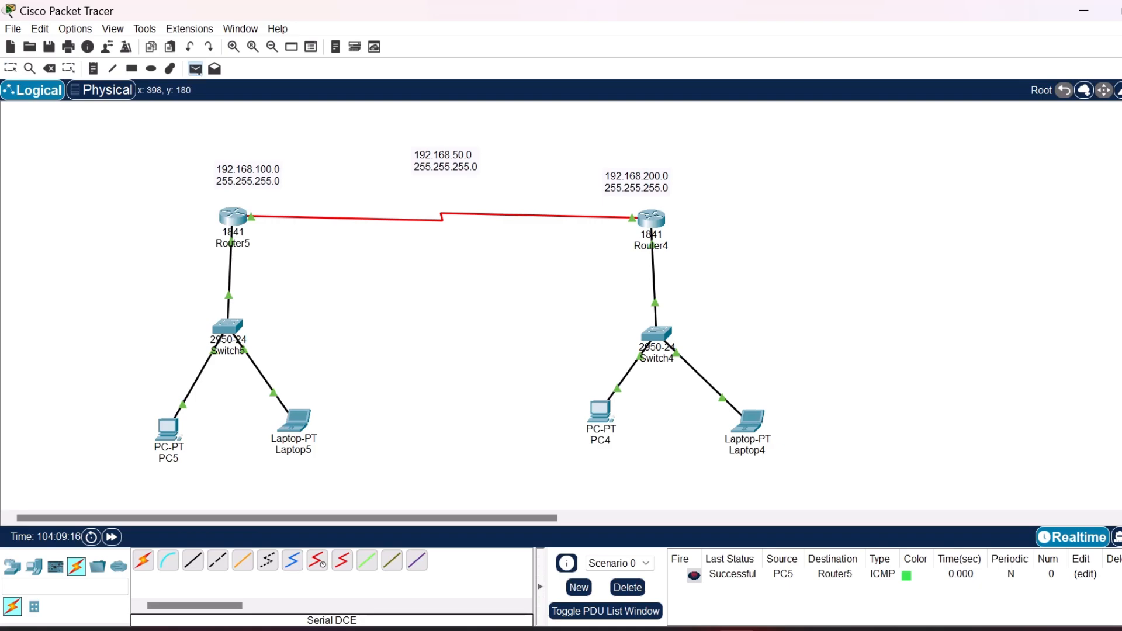
click(232, 217)
click(295, 421)
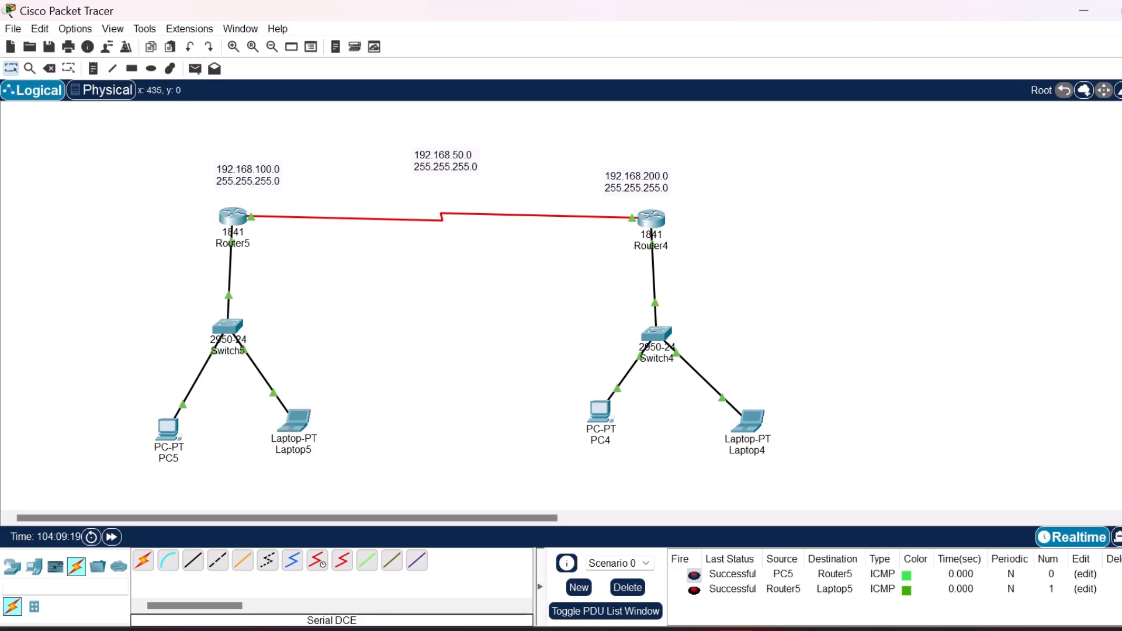
Send simple PDUs from Router4 to PC4 and from Router4 to Laptop4, and clear the scenario's PDU list.
click(195, 69)
click(652, 219)
click(601, 411)
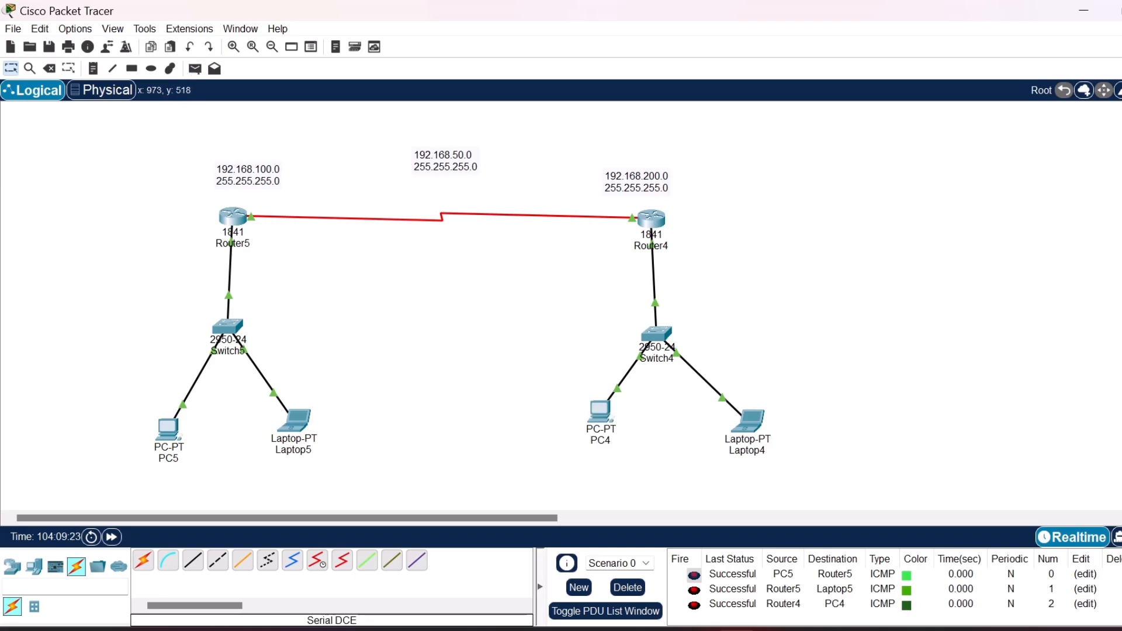
key(p)
click(651, 219)
click(749, 420)
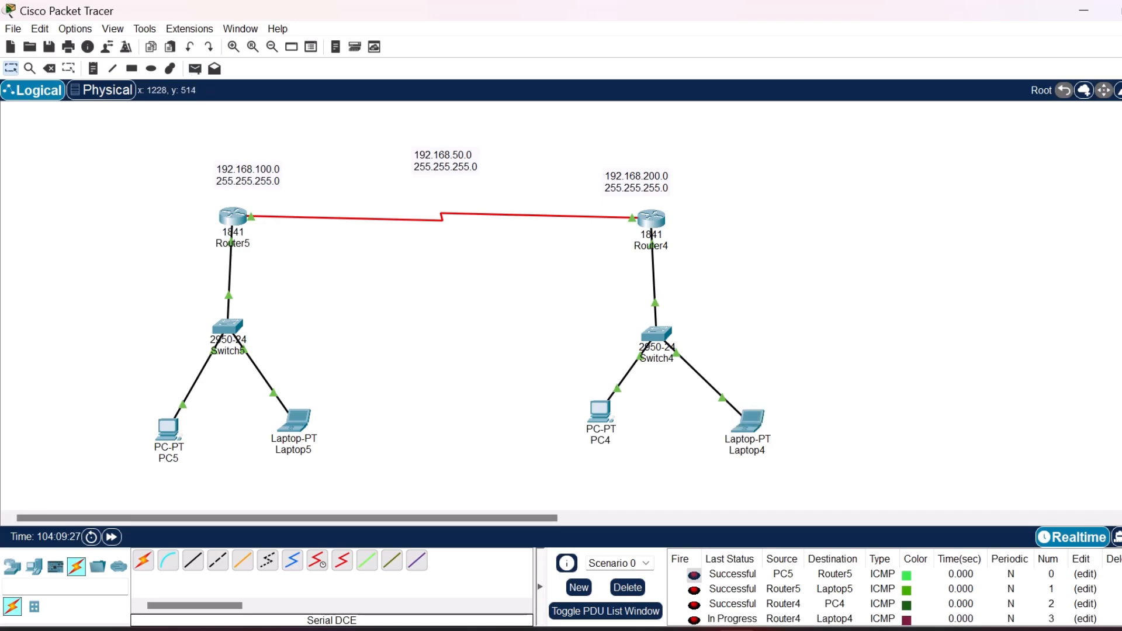
click(628, 588)
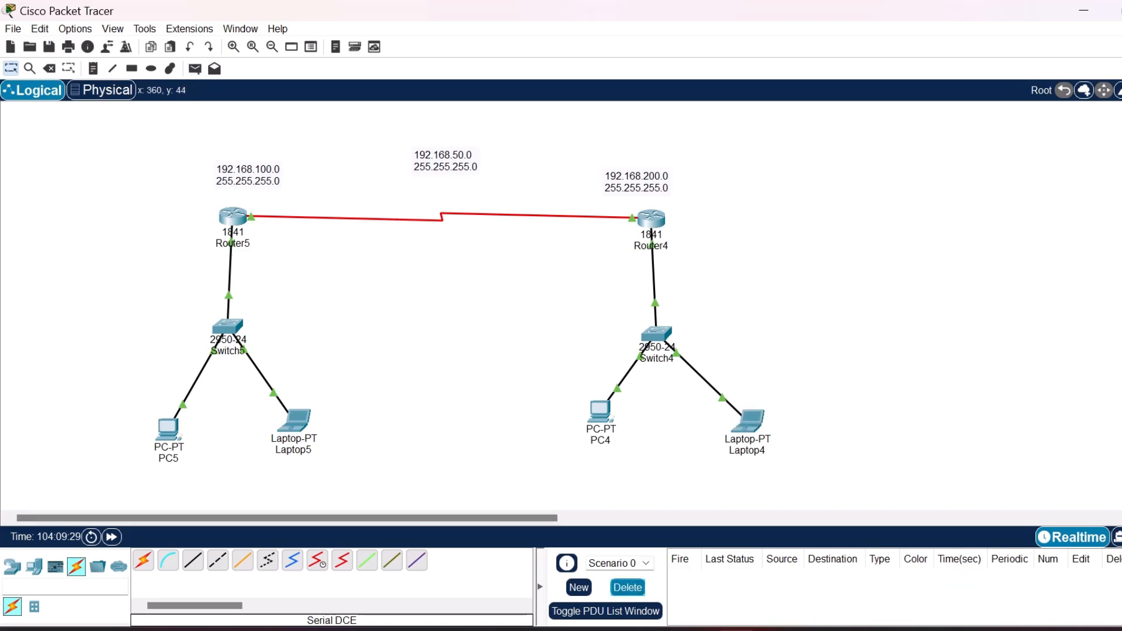
Test the serial link with a simple PDU from Router5 to Router4, and clear the scenario's PDU list.
key(p)
click(240, 220)
click(651, 218)
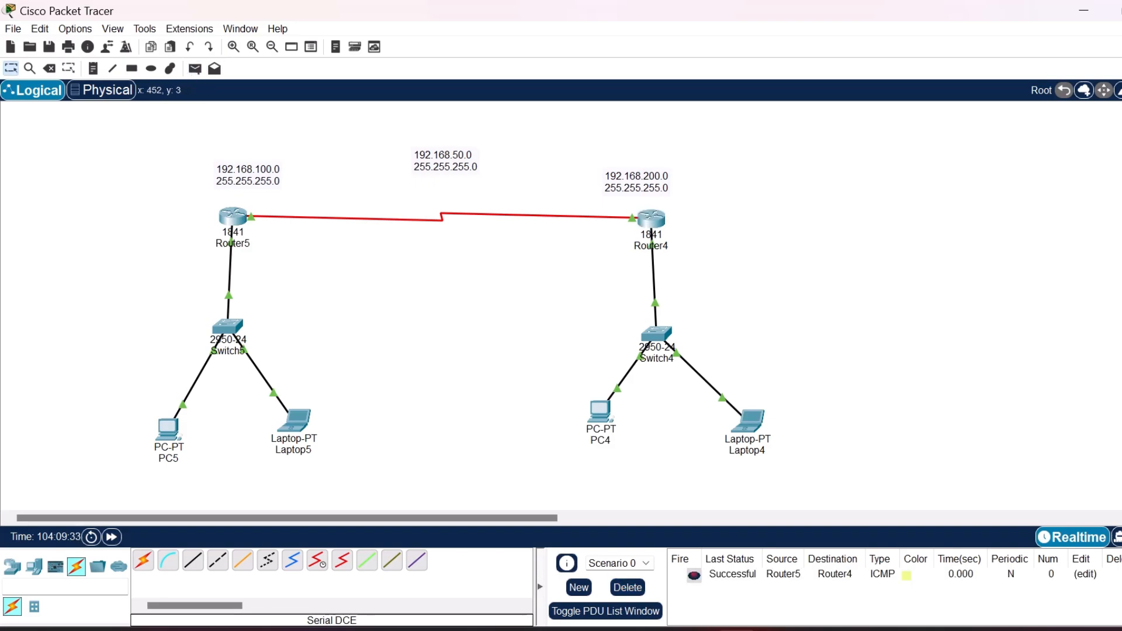
click(628, 588)
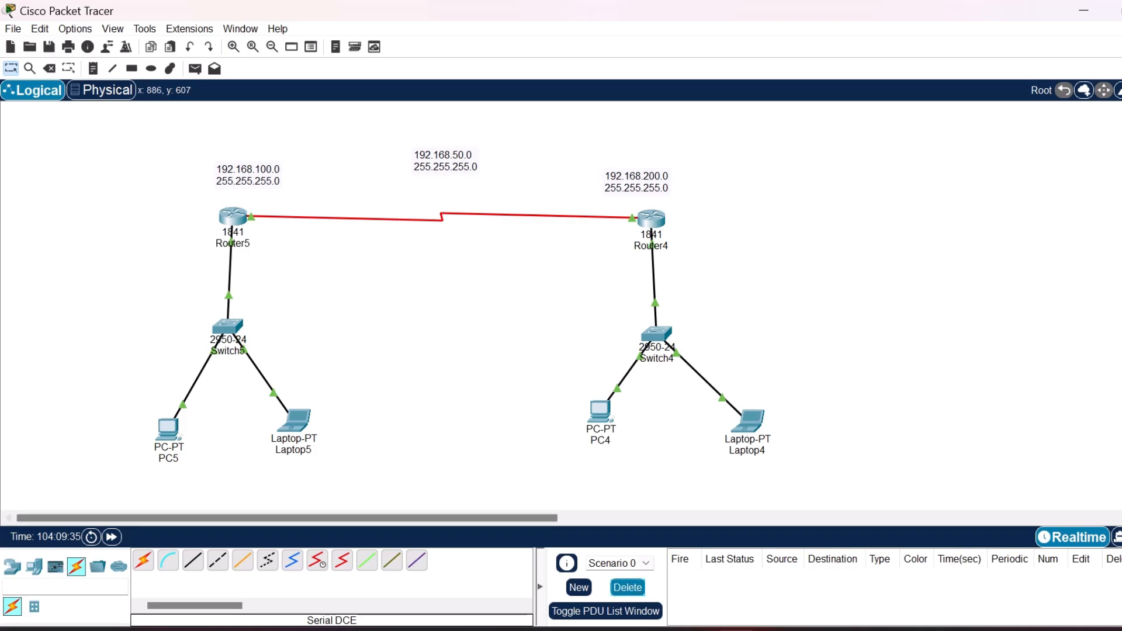
Send simple PDUs from PC5 and from Laptop5 to Router4.
key(p)
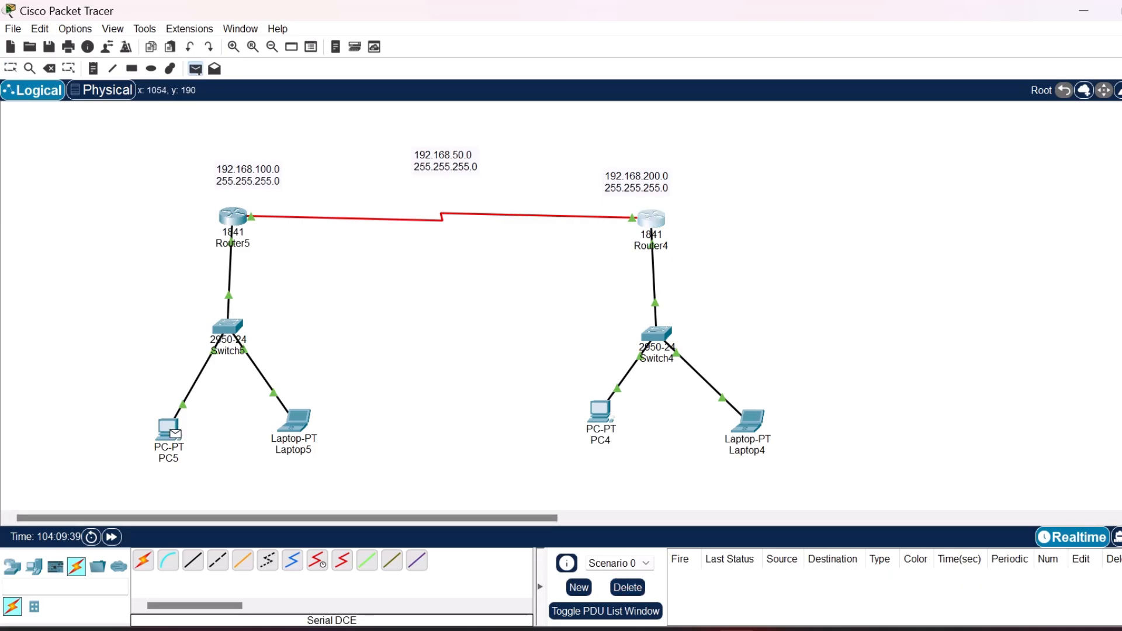
click(173, 432)
click(651, 218)
key(p)
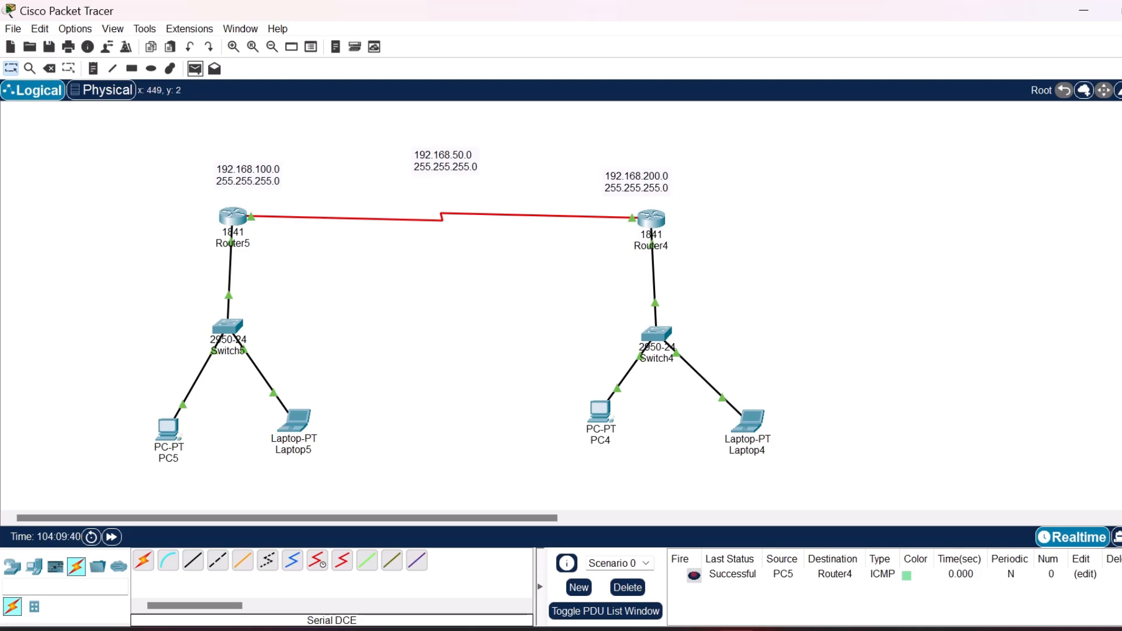
click(300, 425)
click(652, 218)
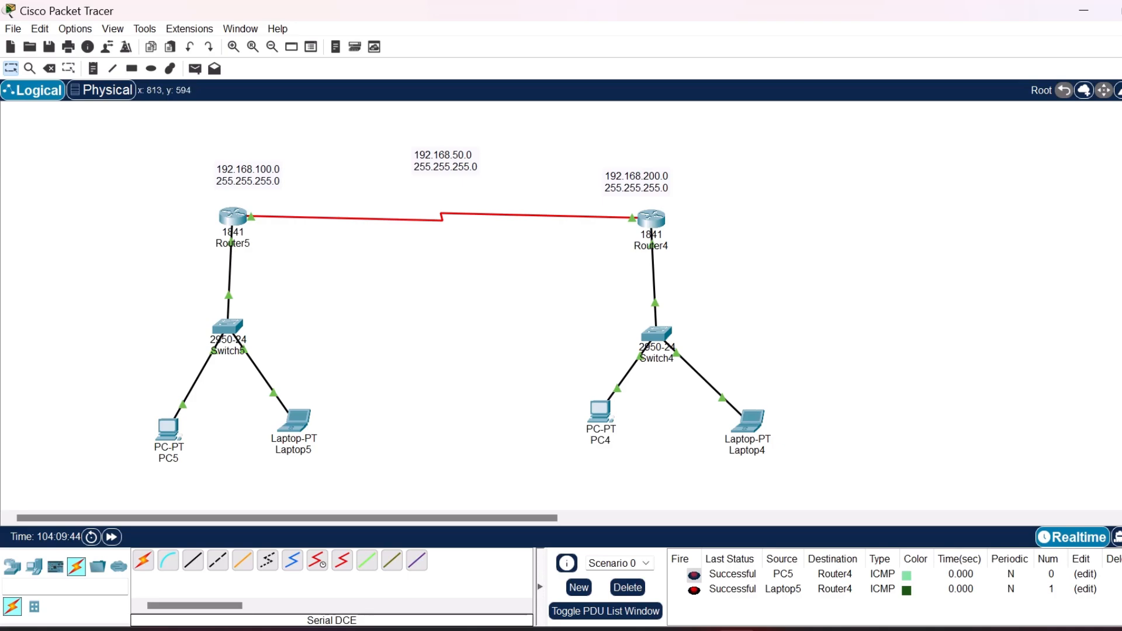
Send simple PDUs from PC4 and from Laptop4 to Router5, and clear the scenario's PDU list.
key(p)
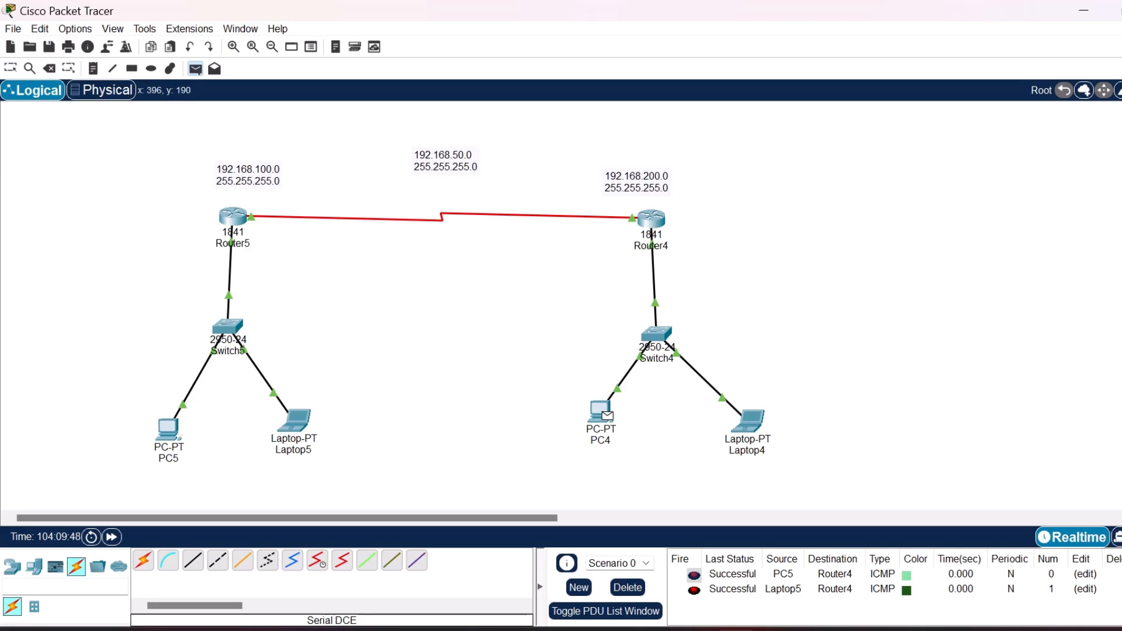
click(608, 415)
click(233, 217)
key(p)
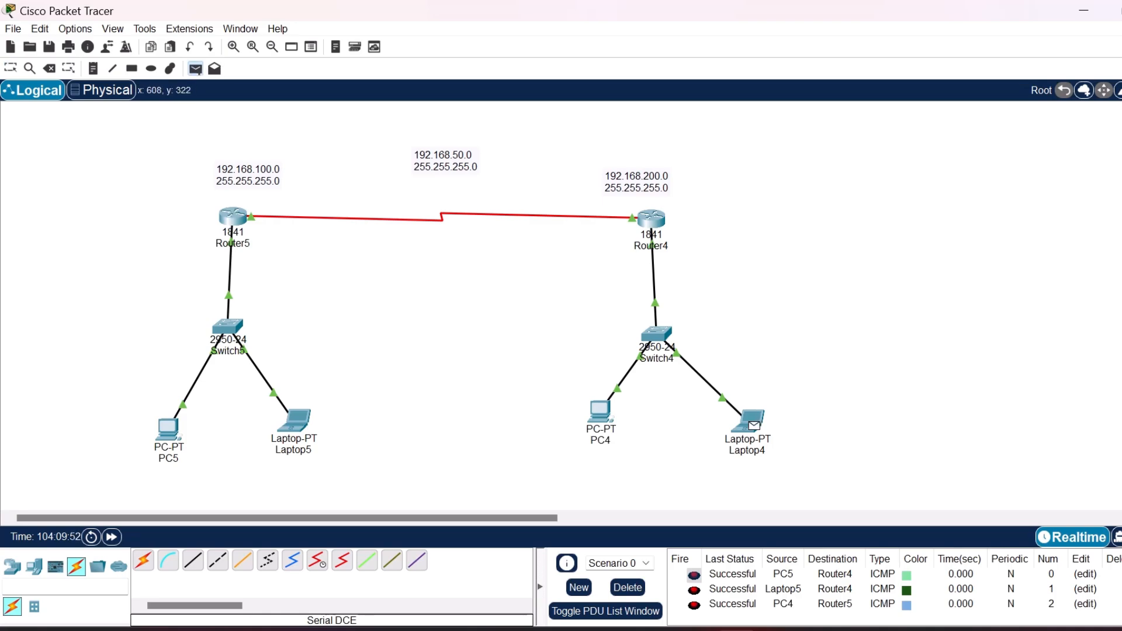
click(754, 425)
click(233, 217)
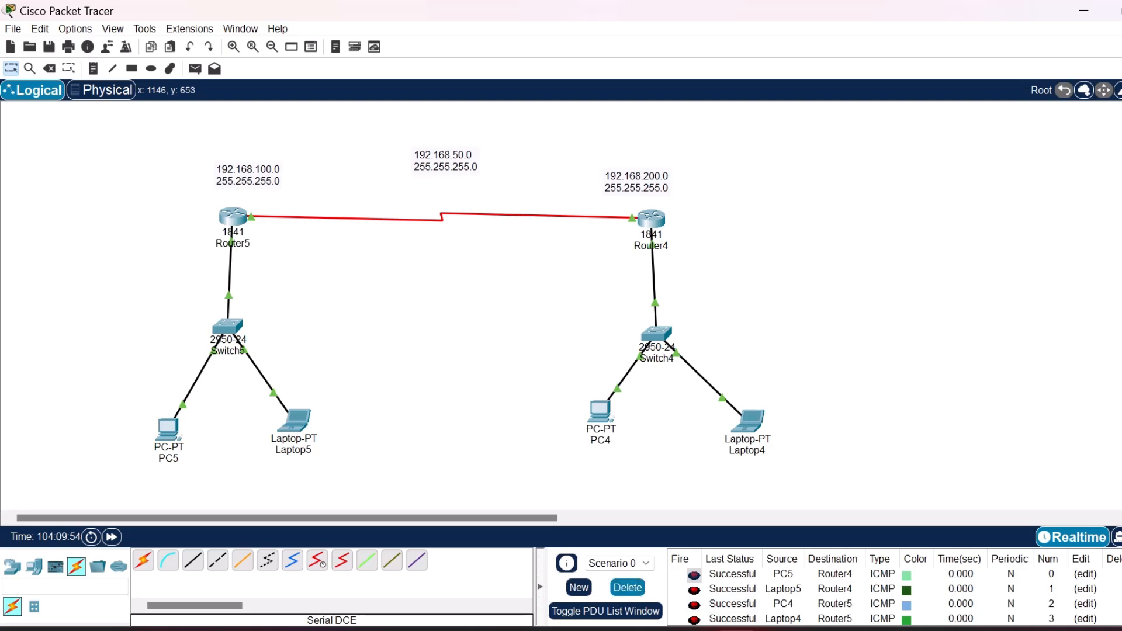
click(628, 588)
Test traffic between the LANs with simple PDUs from PC5 to PC4 and from Laptop5 to Laptop4.
key(p)
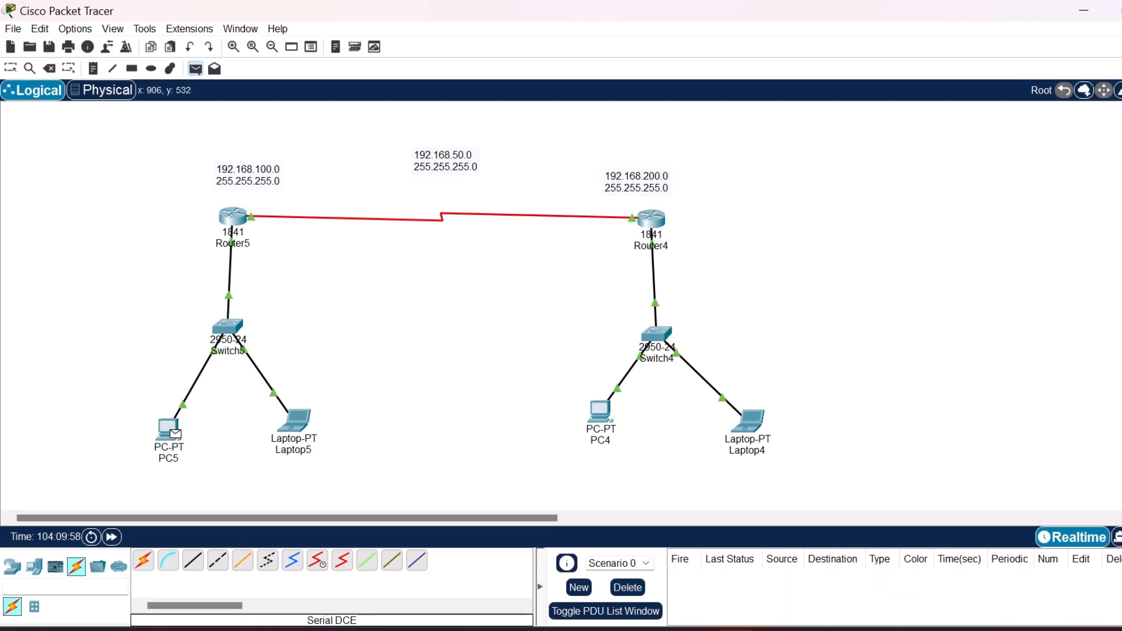
click(175, 434)
click(601, 412)
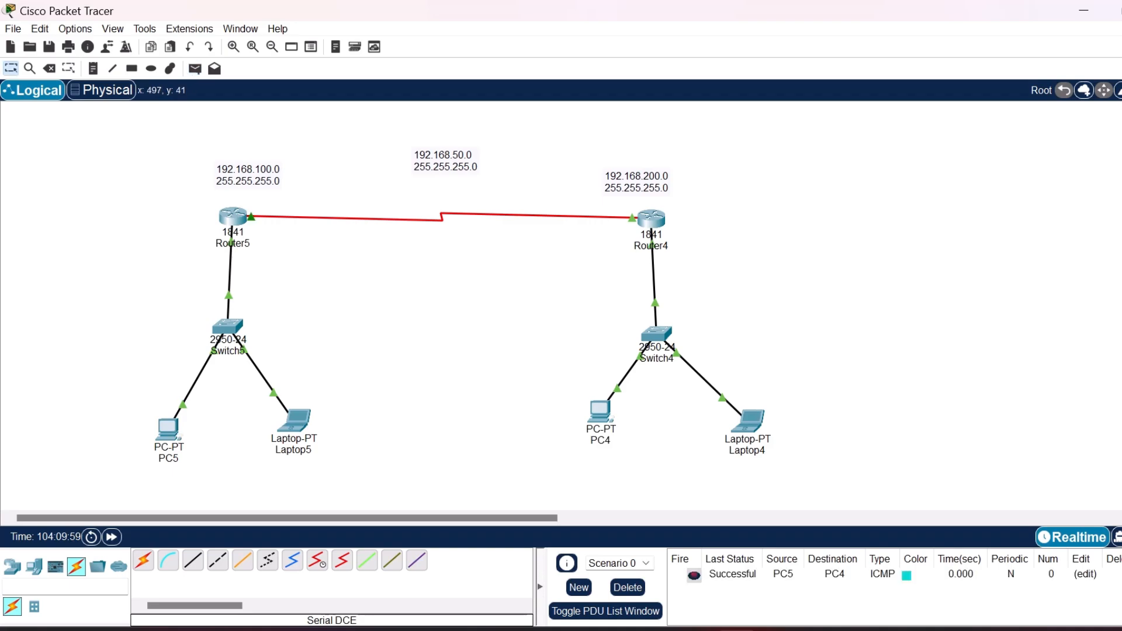
key(p)
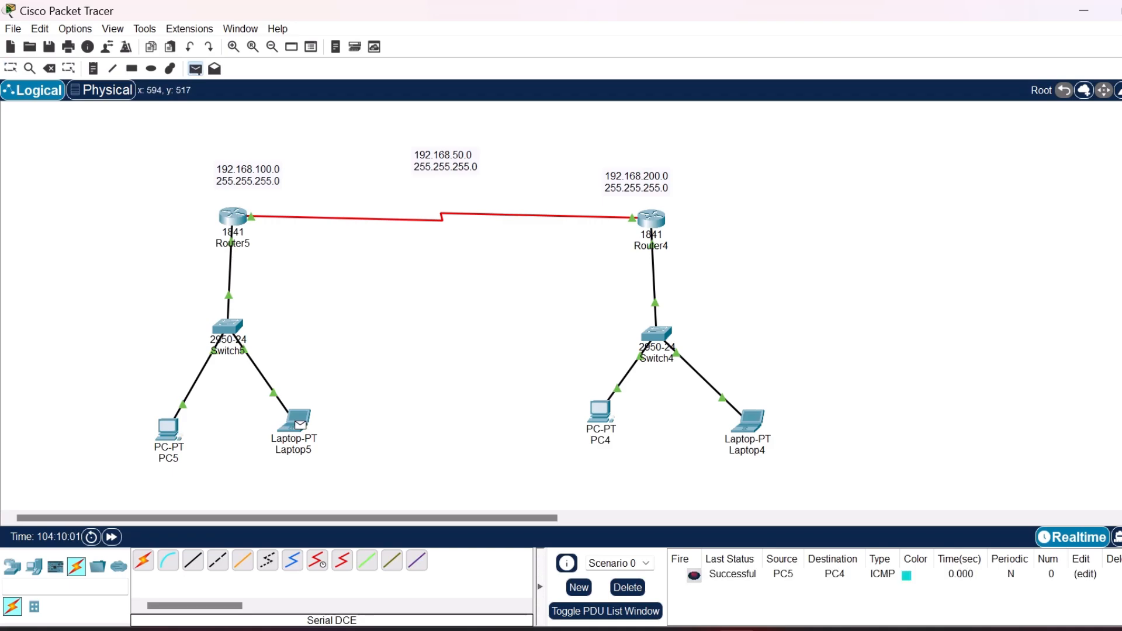
click(298, 422)
click(750, 421)
Send simple PDUs from PC4 to Laptop5 and from PC5 to Laptop4, and clear the scenario's PDU list.
key(p)
click(602, 412)
click(297, 421)
key(p)
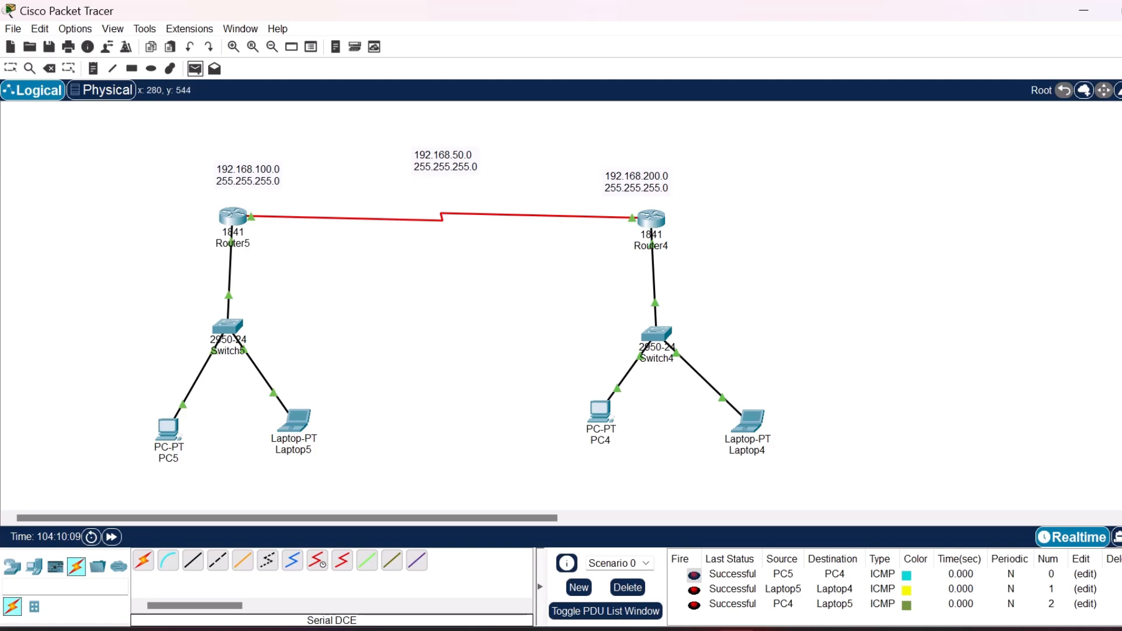
click(171, 430)
click(750, 420)
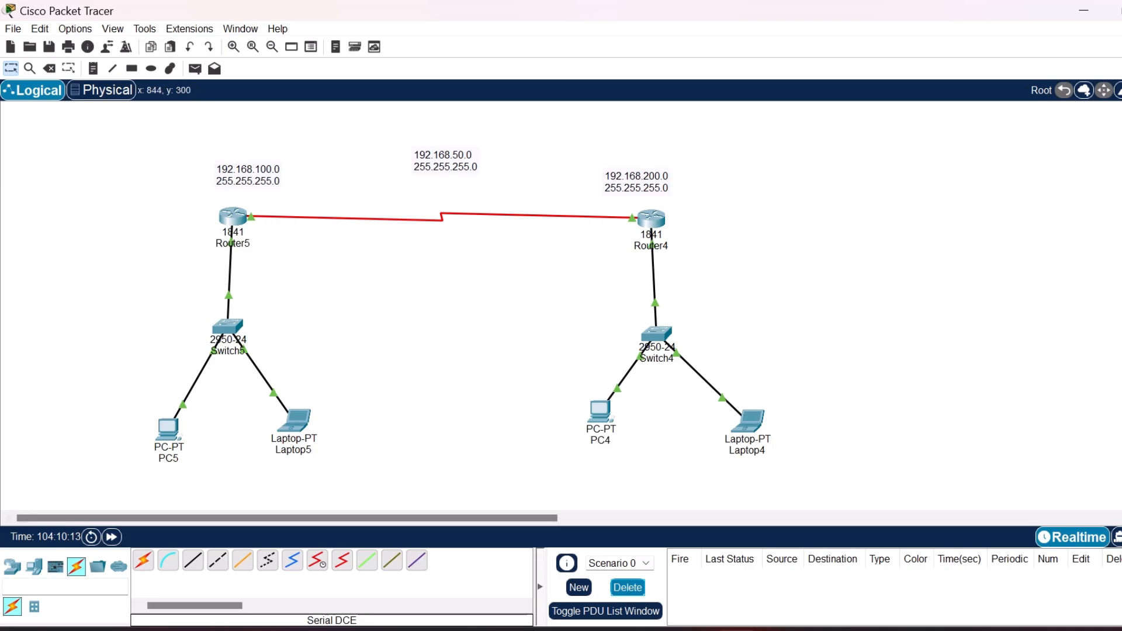
click(628, 587)
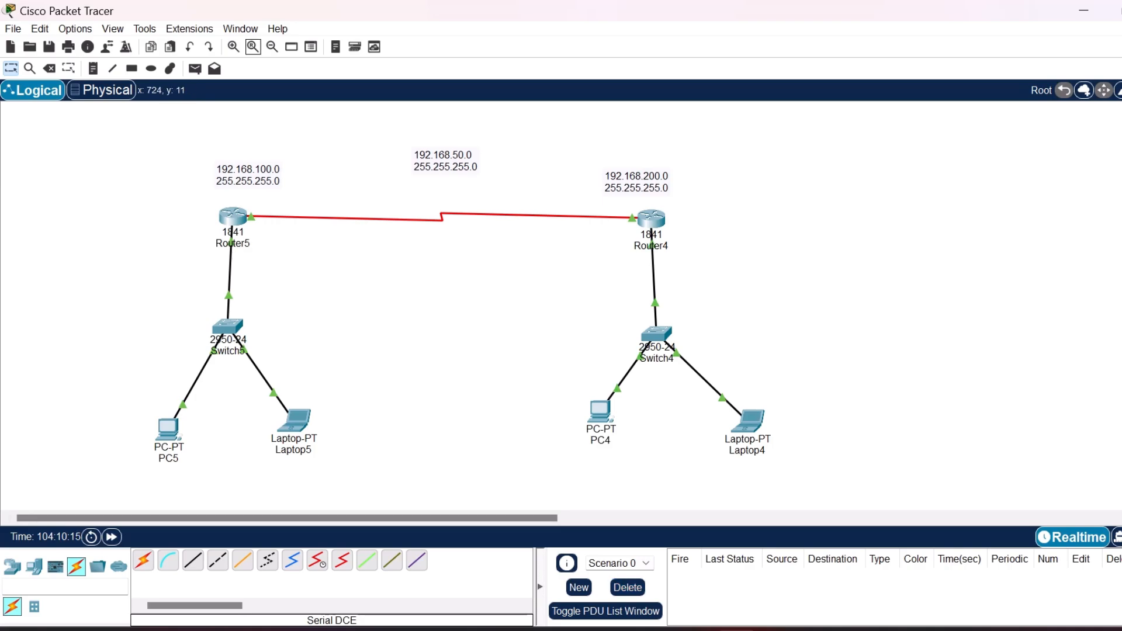
Check PC5's IP settings with ipconfig in its Command Prompt, and move its window aside to uncover the topology.
click(169, 430)
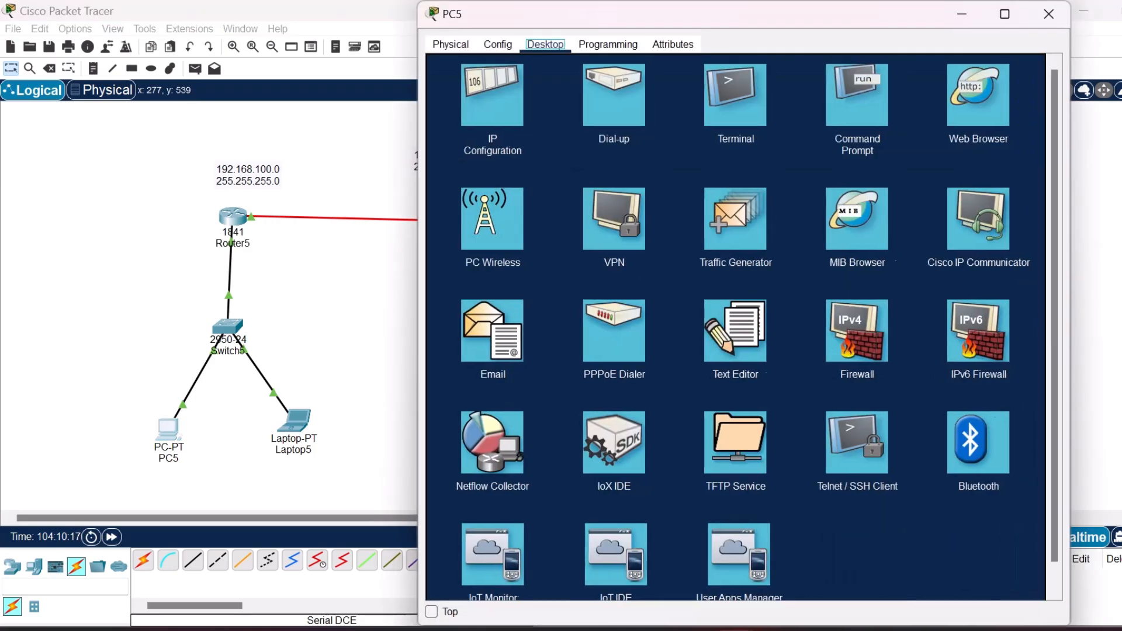
click(857, 95)
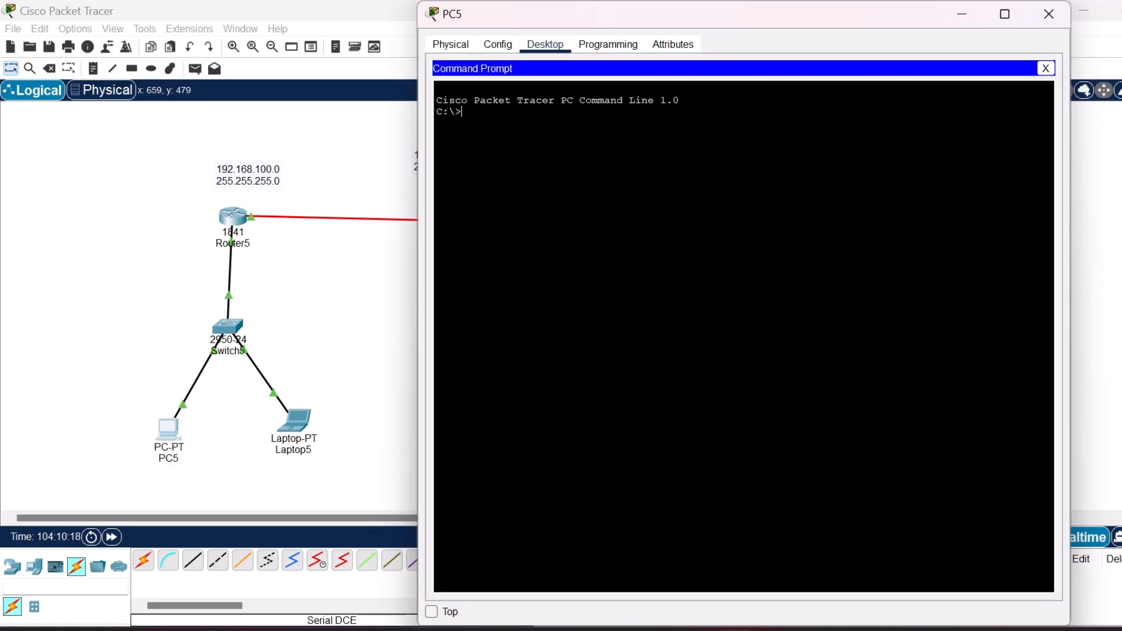
text(ipconfig)
key(Return)
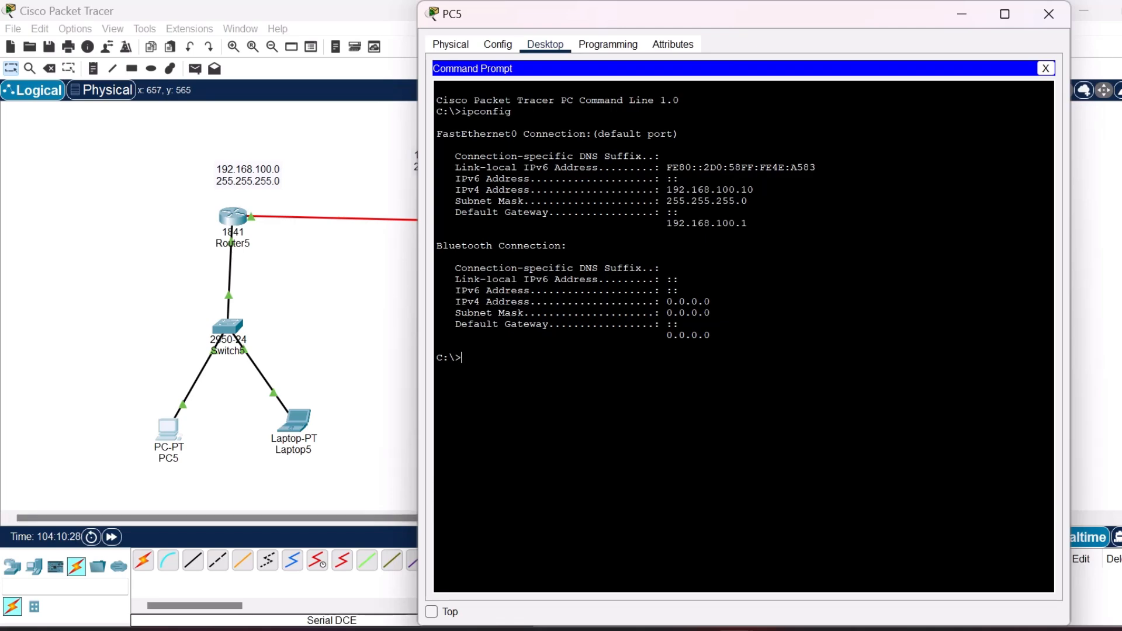
drag(754, 15, 358, 74)
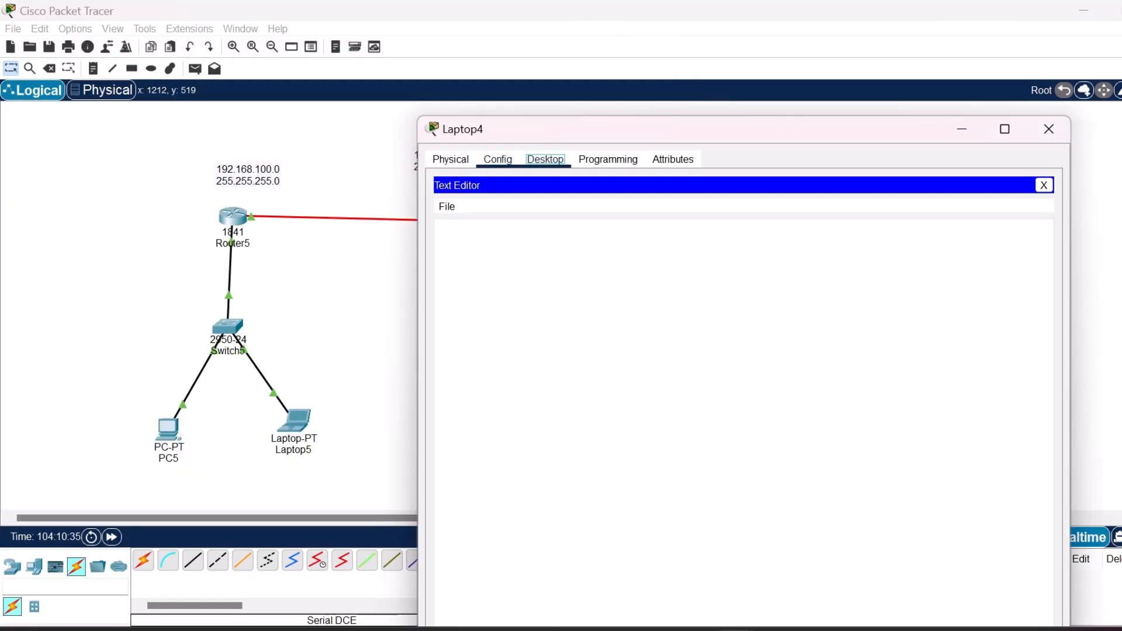
Close Laptop4's Text Editor, run ipconfig in its Command Prompt, and move its window aside.
click(1044, 185)
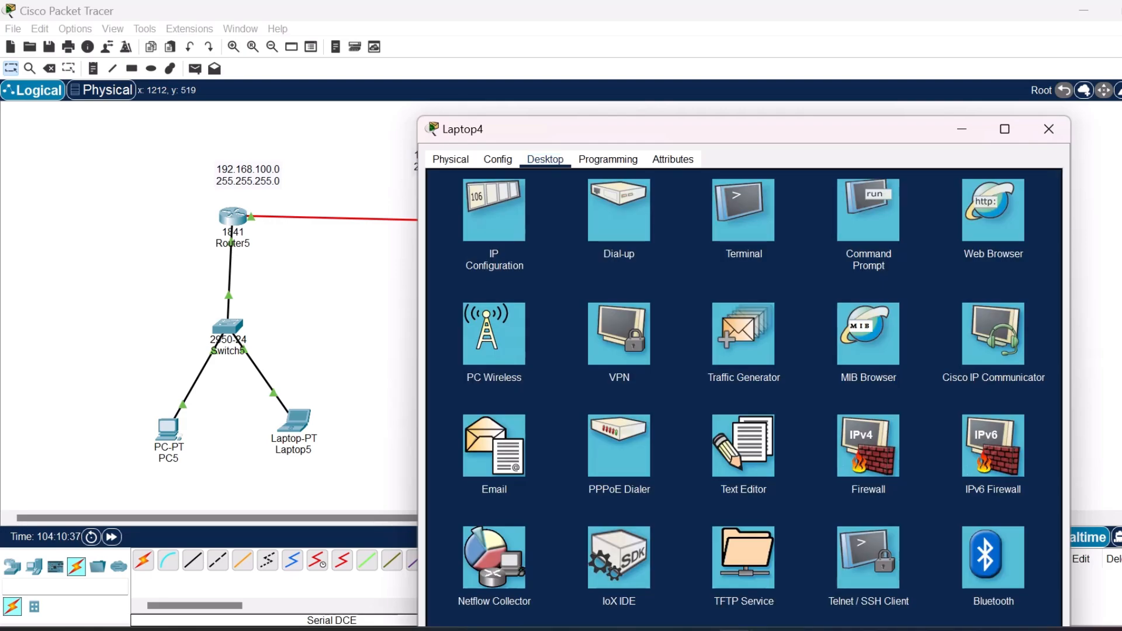
click(871, 213)
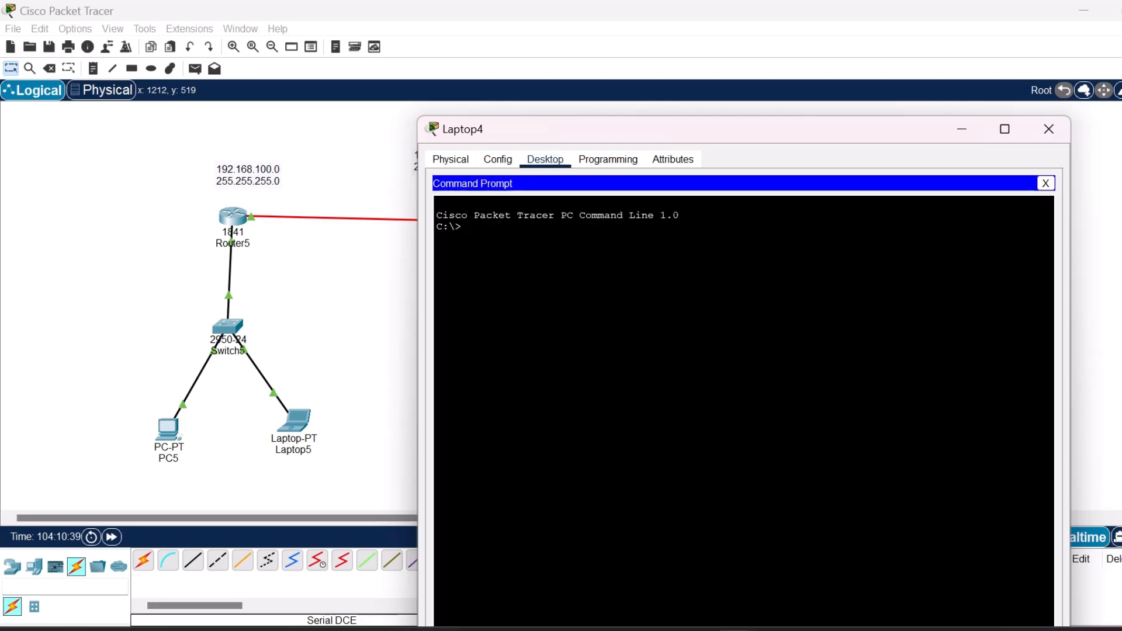
text(ipconfig)
key(Return)
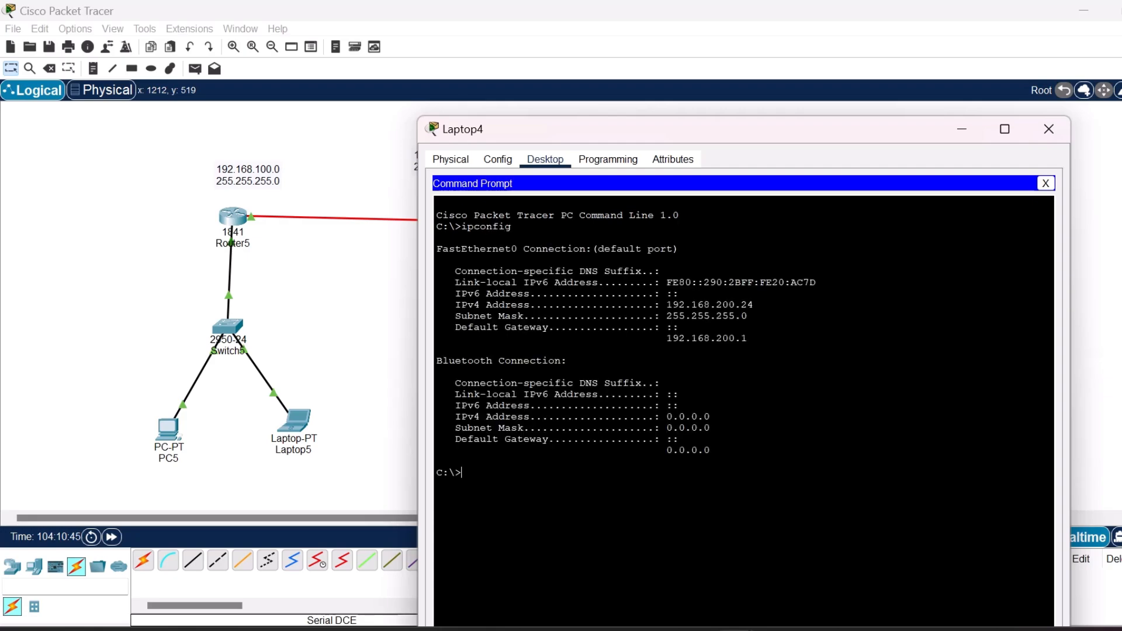
drag(771, 132, 371, 123)
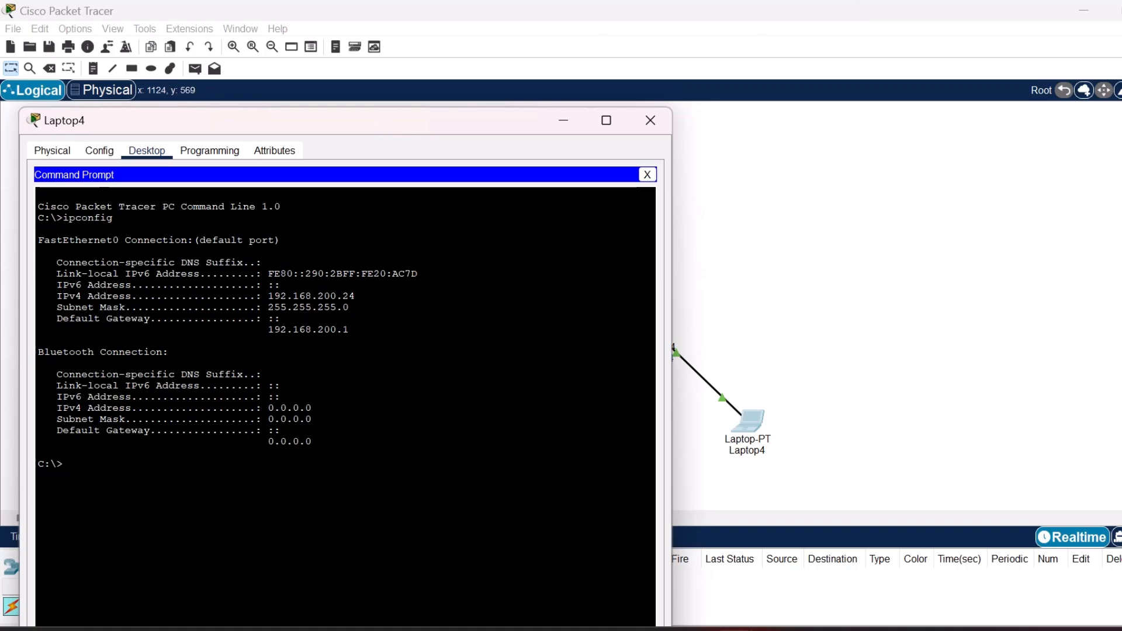
Copy Laptop4's IPv4 address from its ipconfig output and move the Laptop4 window aside to uncover the left LAN.
drag(355, 296, 268, 296)
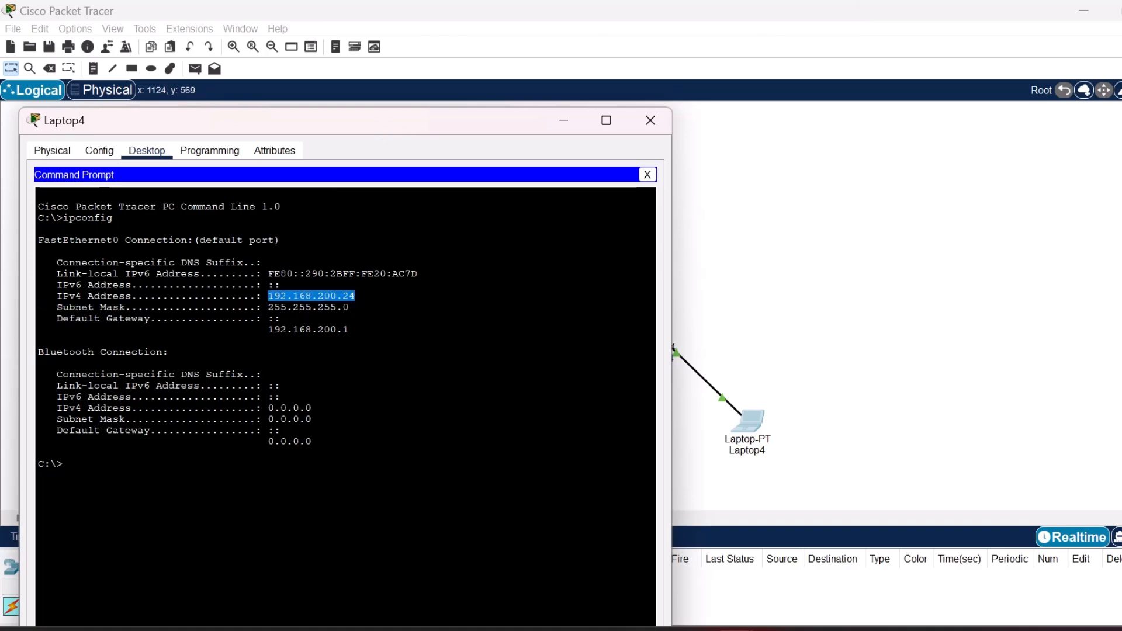
key(ctrl+c)
drag(428, 123, 897, 74)
mouse_move(734, 629)
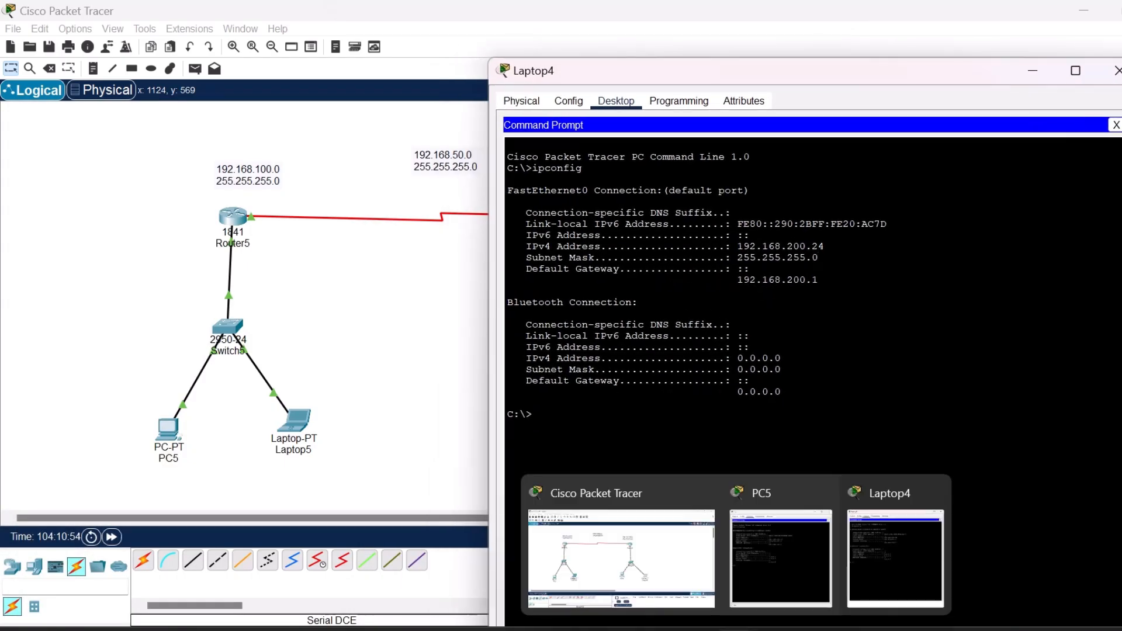
Bring PC5's Command Prompt forward and ping Laptop4 at 192.168.200.24.
click(778, 561)
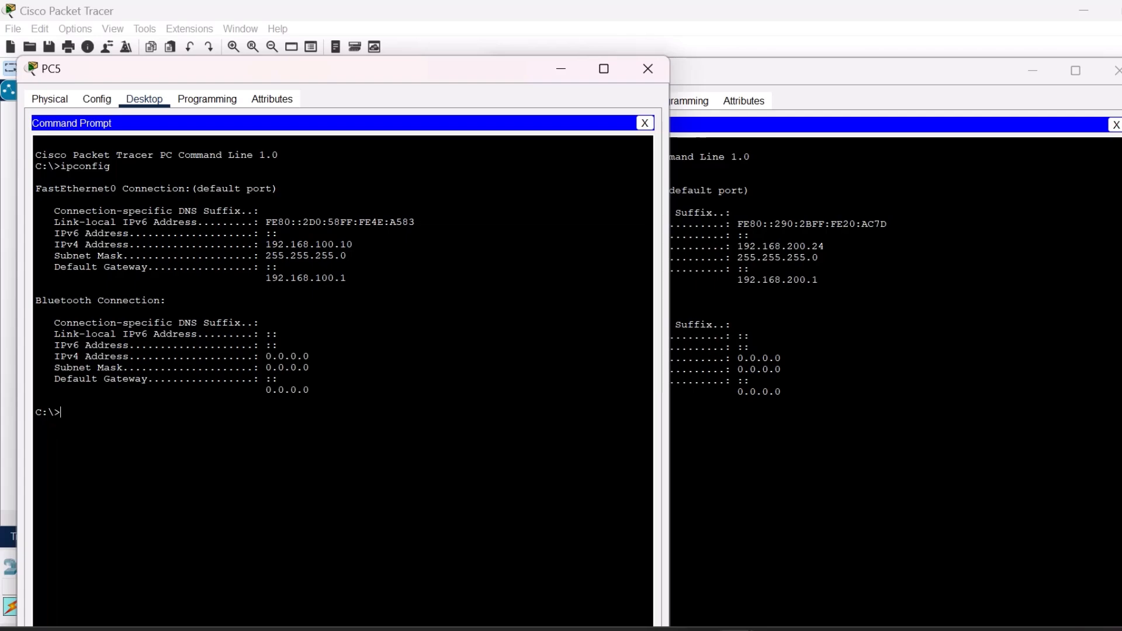
text(ping 192.168.200.24)
key(Return)
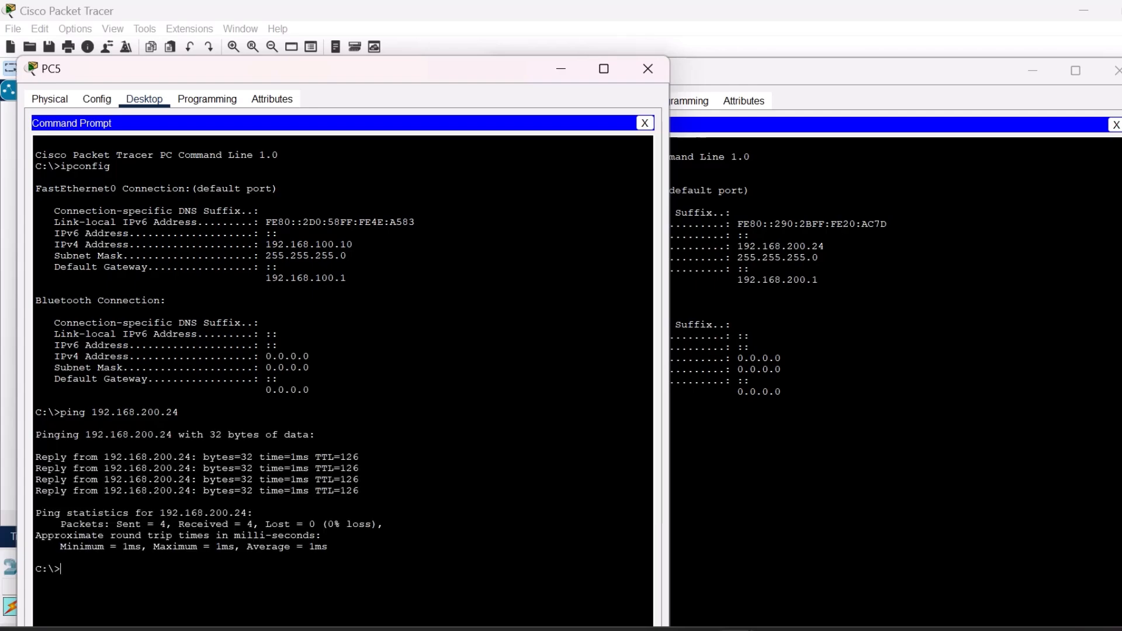
Ping PC5 at 192.168.100.10 from Laptop4's Command Prompt, and close the Laptop4 and PC5 windows.
click(847, 445)
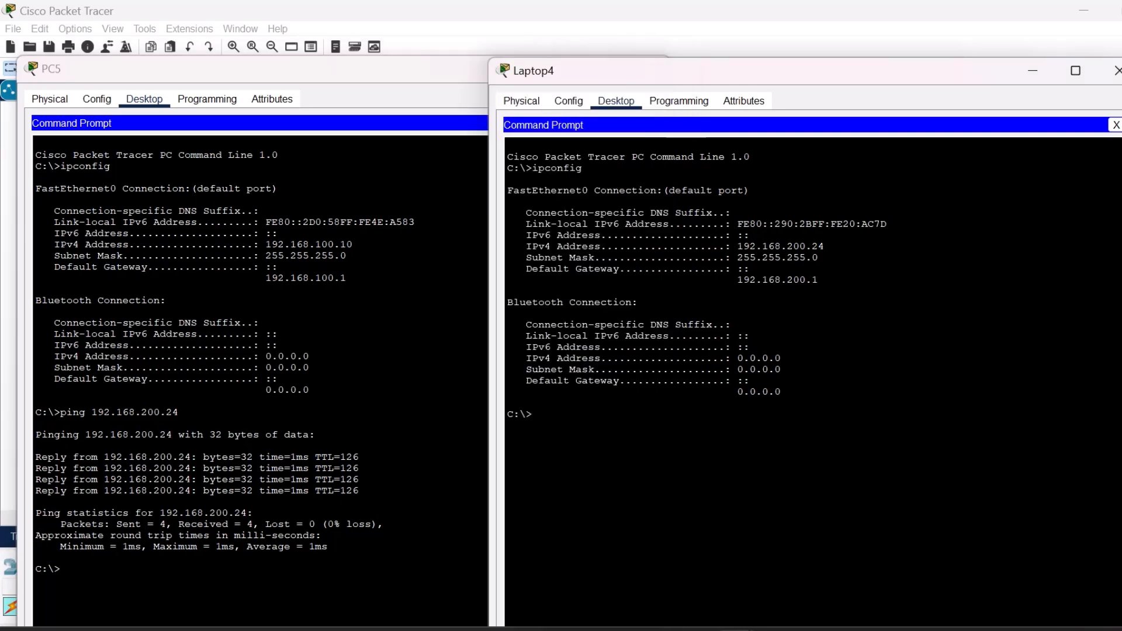
text(ping 192.168.100.10)
key(Return)
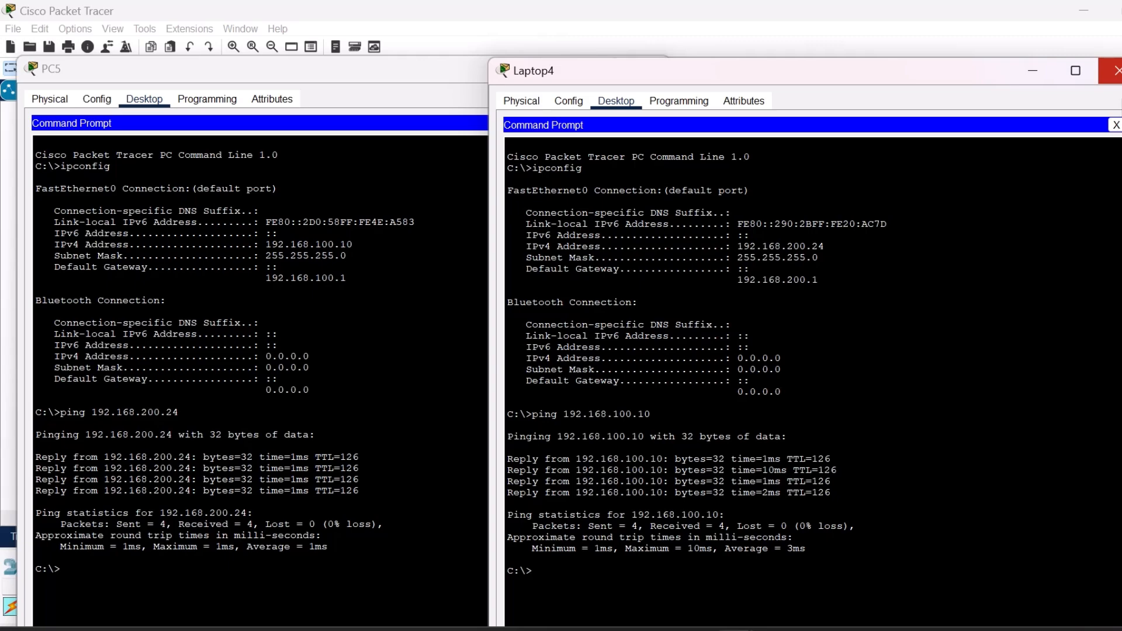
click(1113, 71)
click(648, 68)
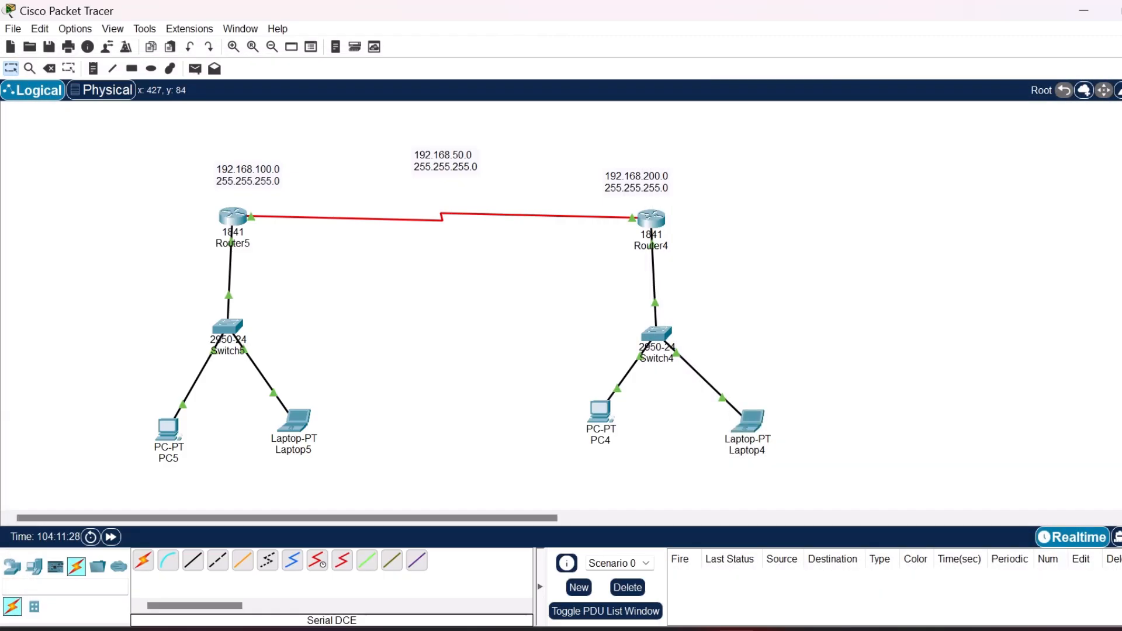